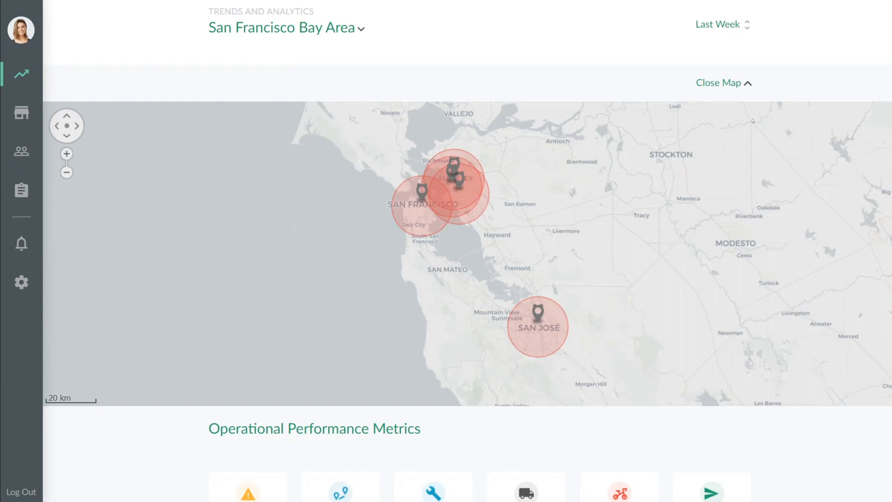
Step: Examine the Bikeshare dashboard's map and Operational Performance Metrics, charting Total Trips and Bikes Fixed in turn
scroll(413, 221, down, 5)
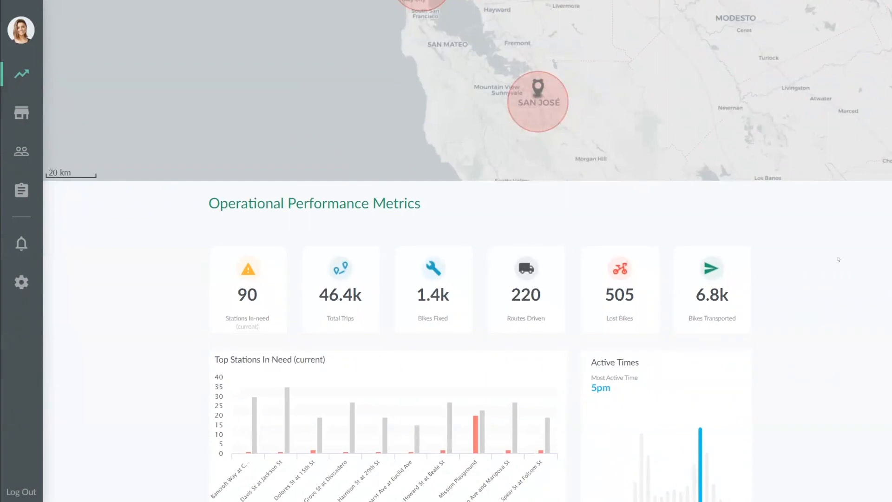
scroll(467, 251, up, 5)
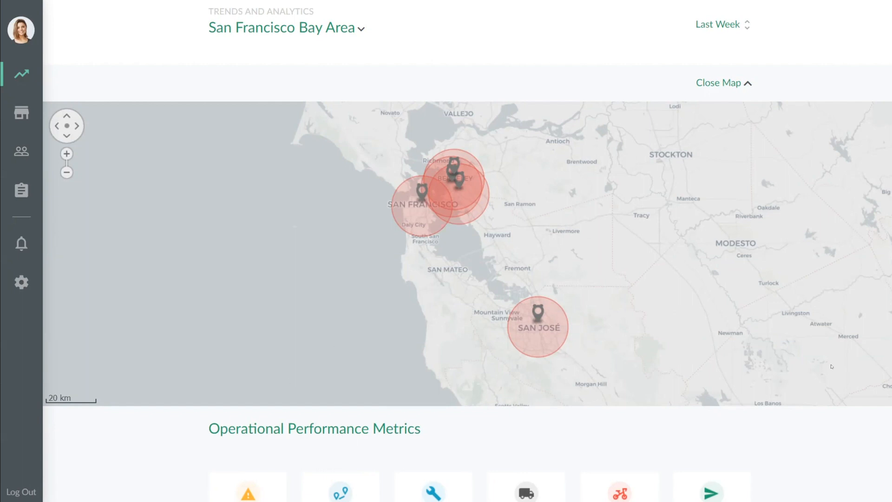
scroll(466, 251, down, 5)
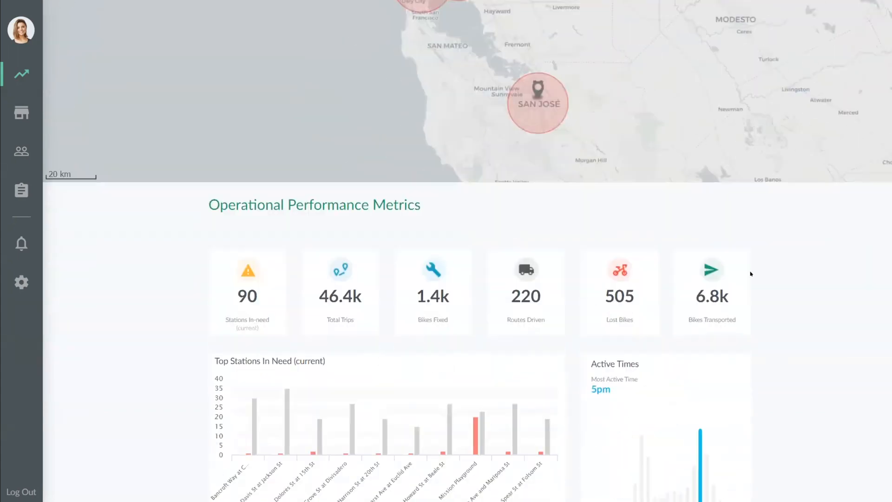
click(343, 275)
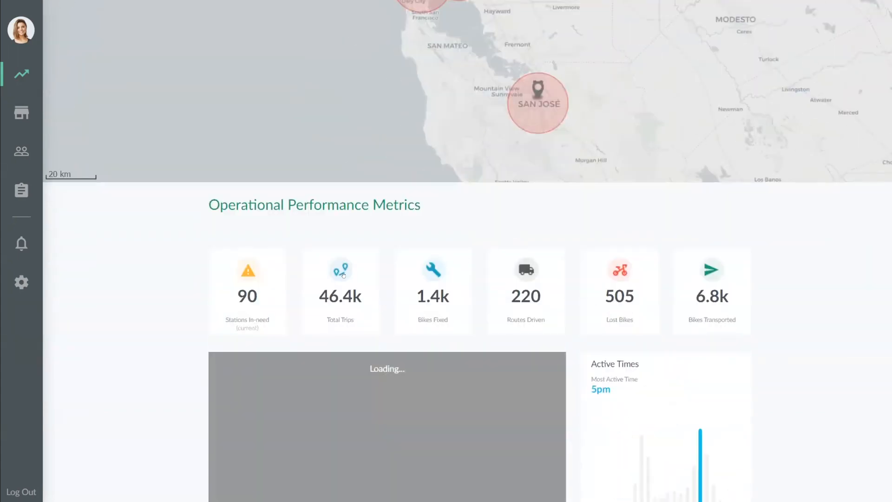
click(429, 275)
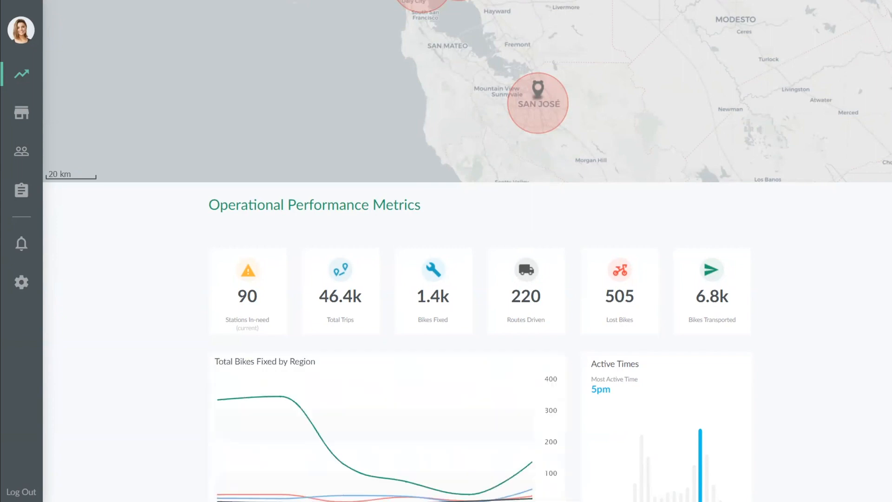
scroll(852, 291, down, 3)
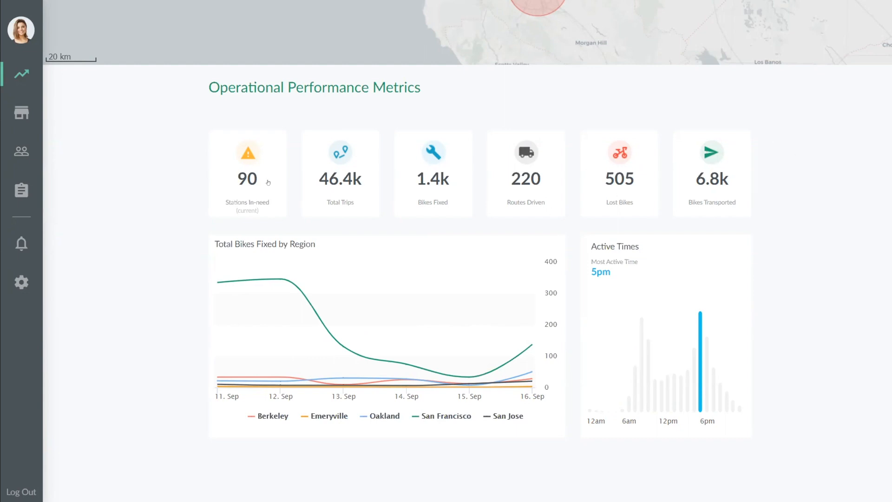
click(337, 149)
click(436, 160)
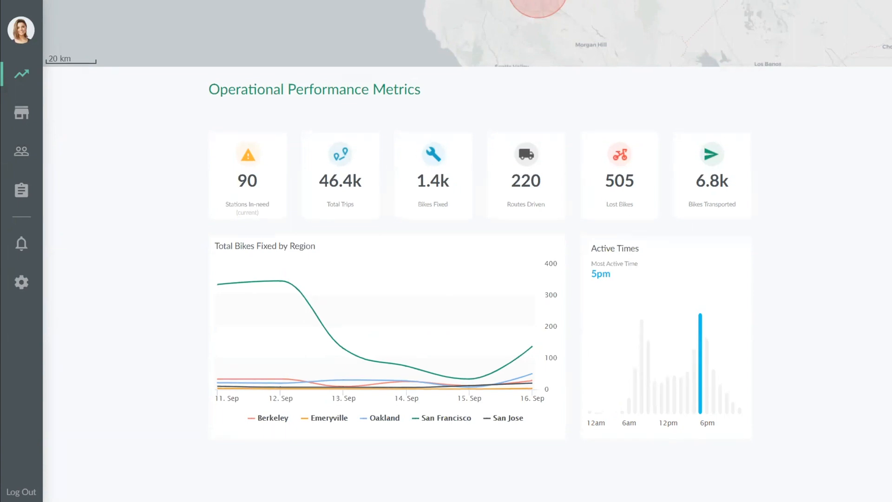
scroll(42, 112, up, 7)
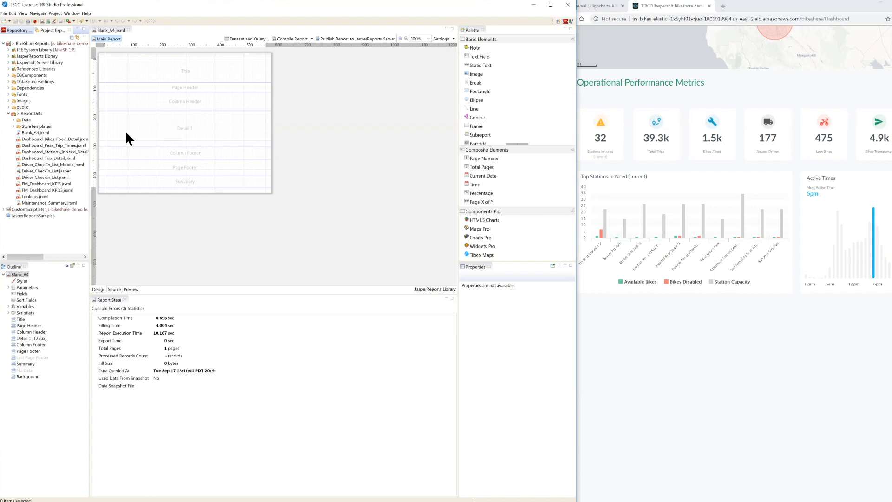
Step: In Jaspersoft Studio, look over the repository's data adapters and servers, and return to the Project Explorer
click(19, 31)
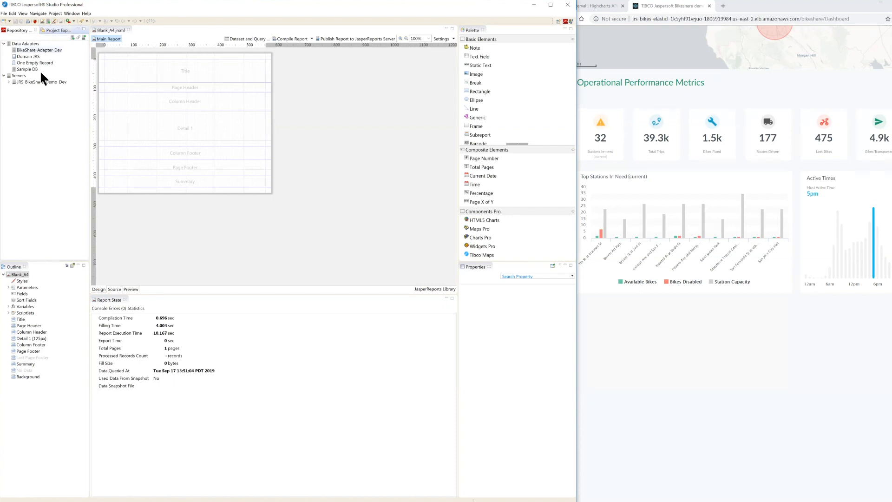
click(37, 82)
click(46, 31)
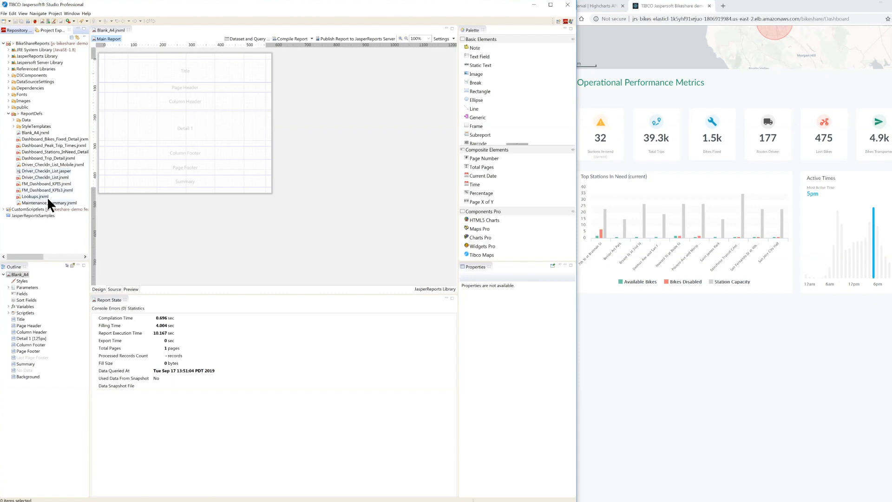
Step: Review the Blank_A4 report's root properties in the outline, the design editor, the element palette and the Properties view
click(15, 274)
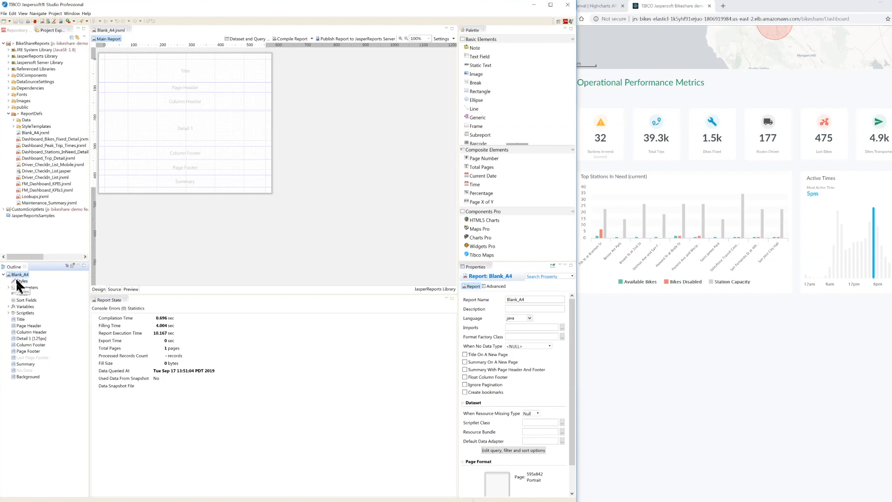
click(112, 30)
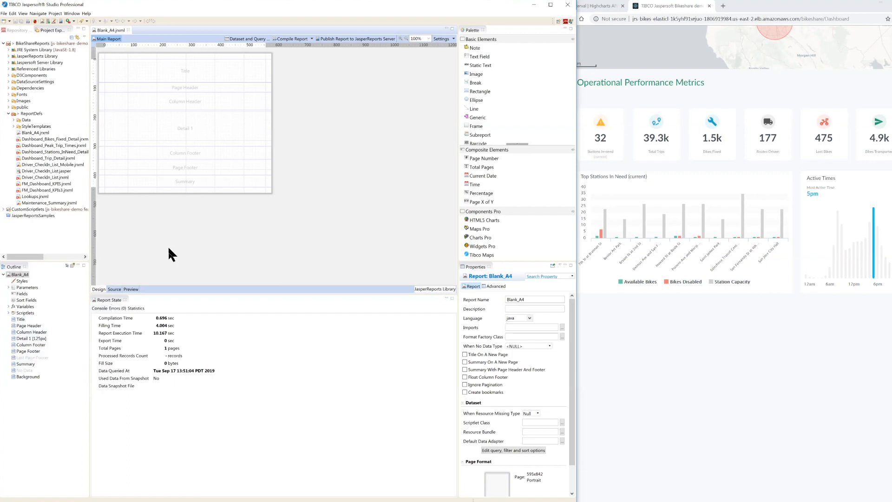
click(472, 29)
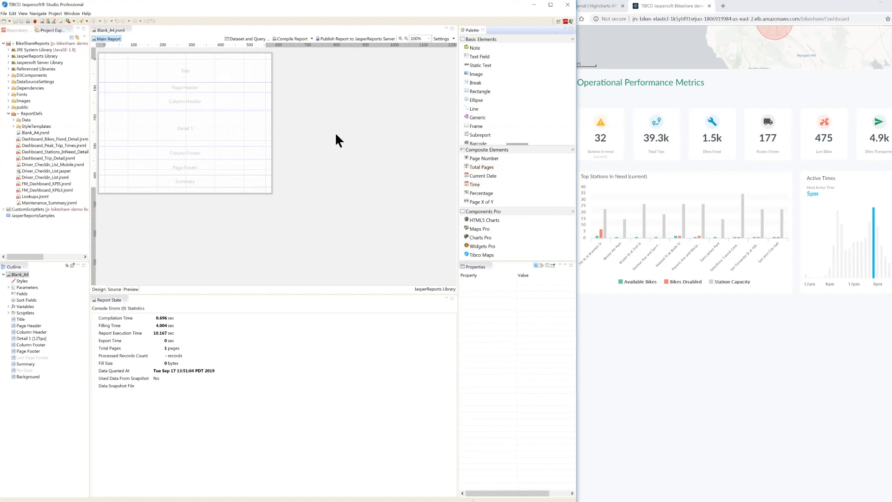
click(469, 264)
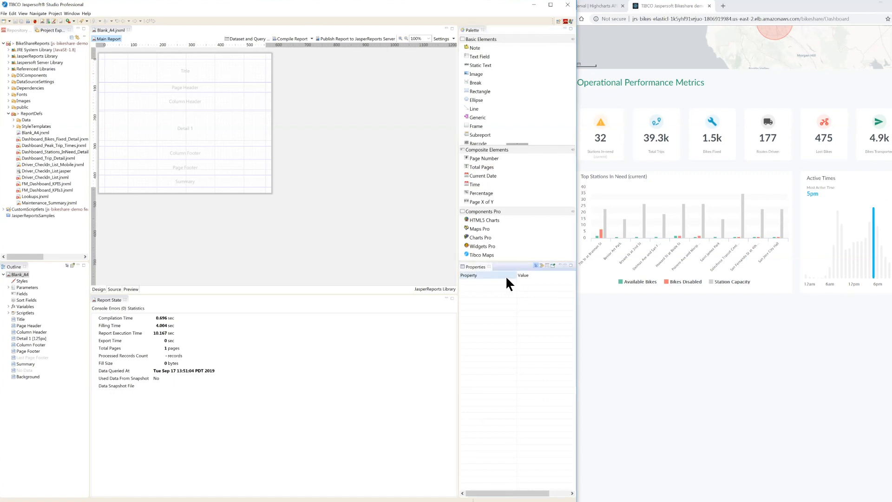
Step: Expand the Blank_A4 report's parameters and inspect the properties of REPORT_CONTEXT and the Detail 1 band
click(22, 274)
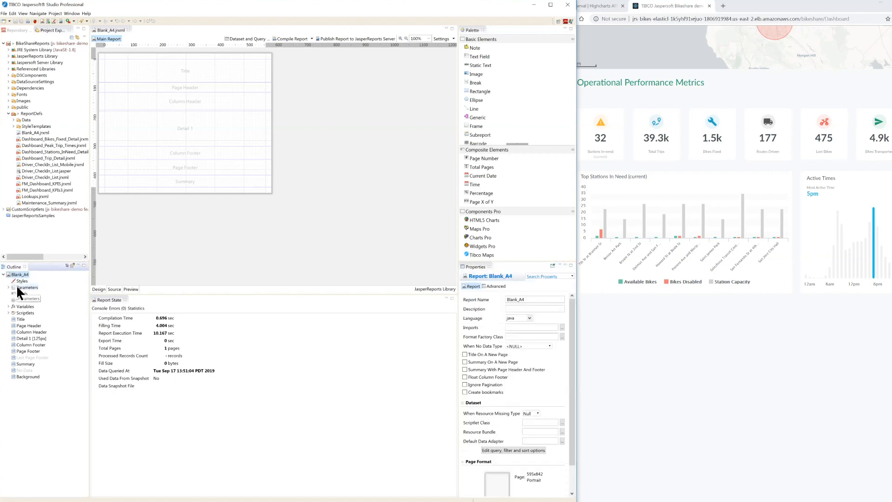
click(17, 286)
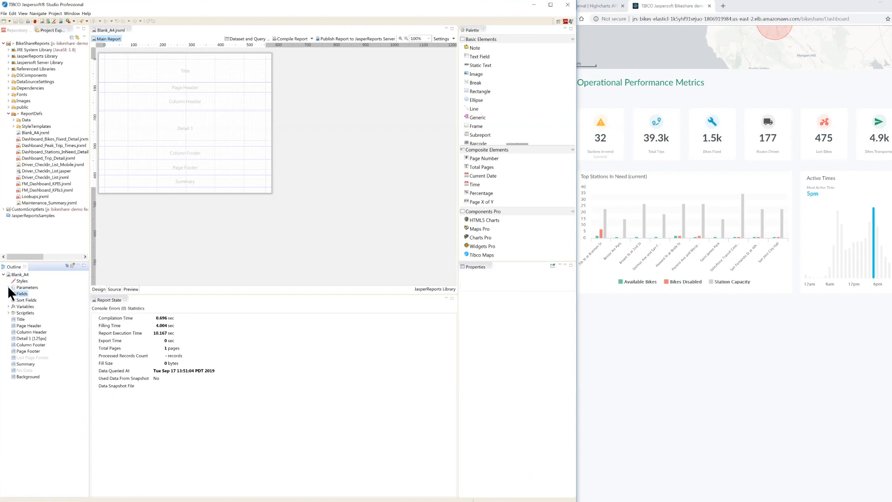
click(8, 287)
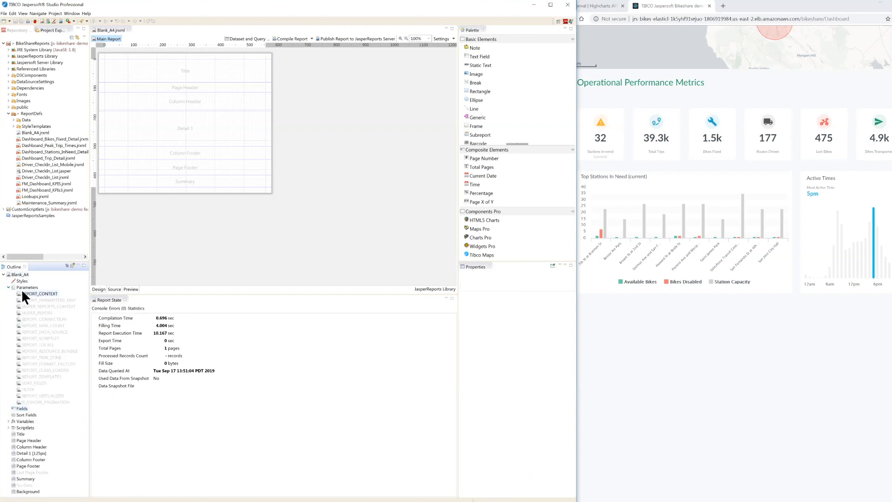
click(23, 293)
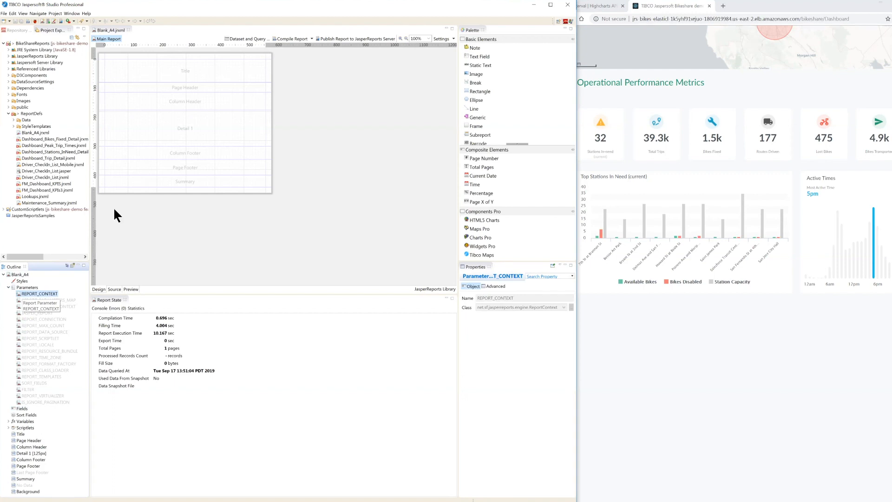
click(187, 136)
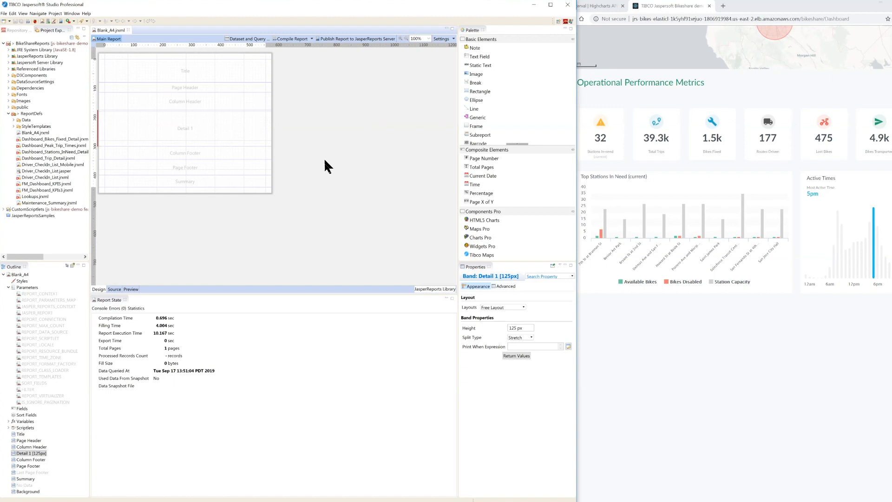
Step: View the report's XML source and its HTML preview, and return to the design view
click(115, 289)
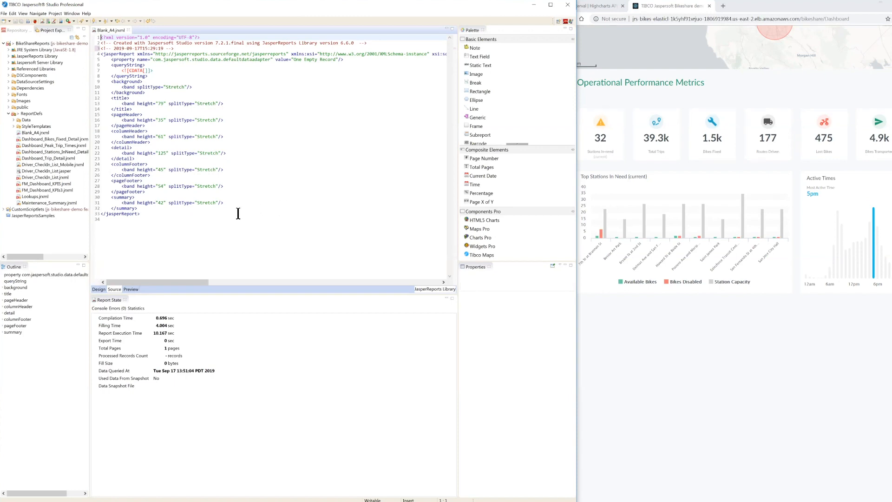
click(131, 288)
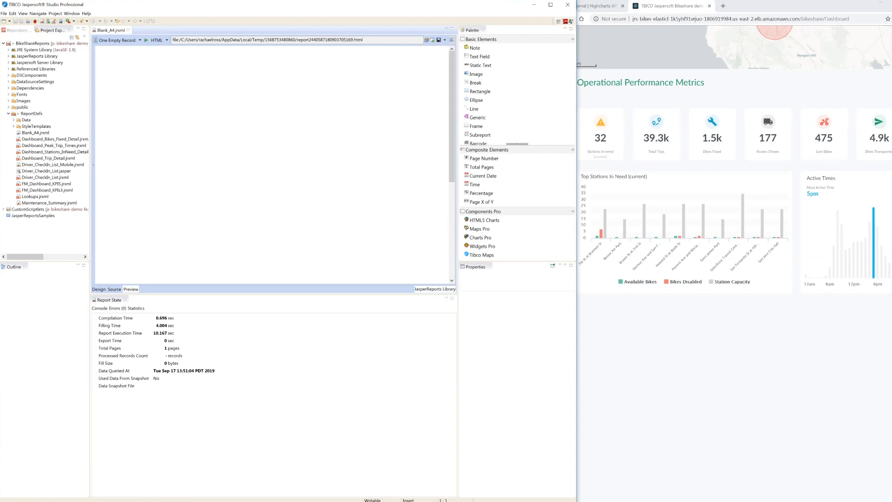
click(98, 288)
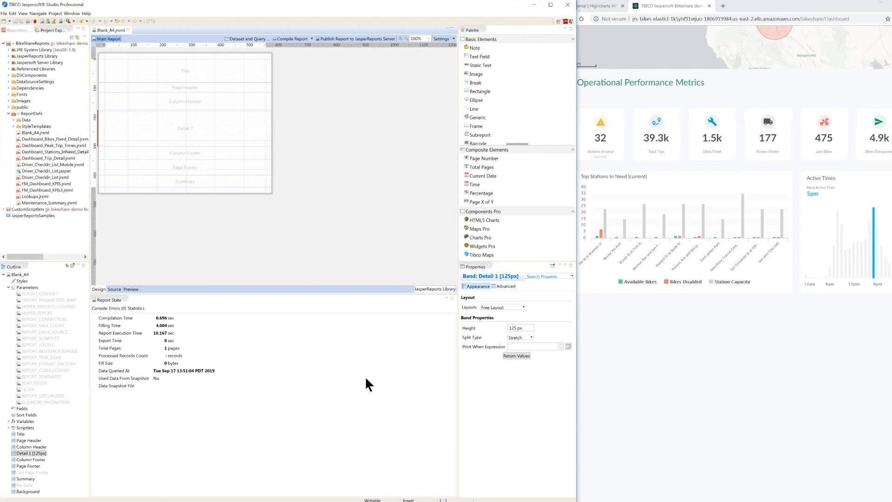
Step: Dock the Properties view below the report editor, make it taller, and widen the editor area against the palette
drag(470, 266, 246, 318)
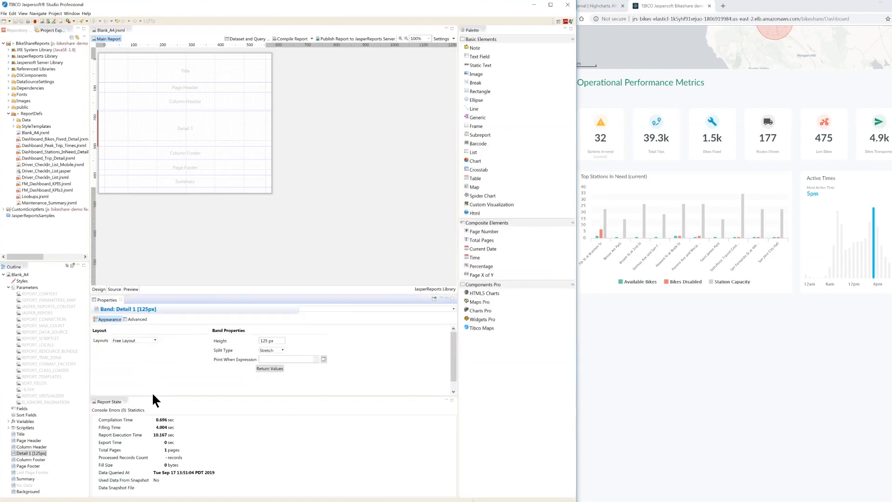
drag(152, 394, 154, 447)
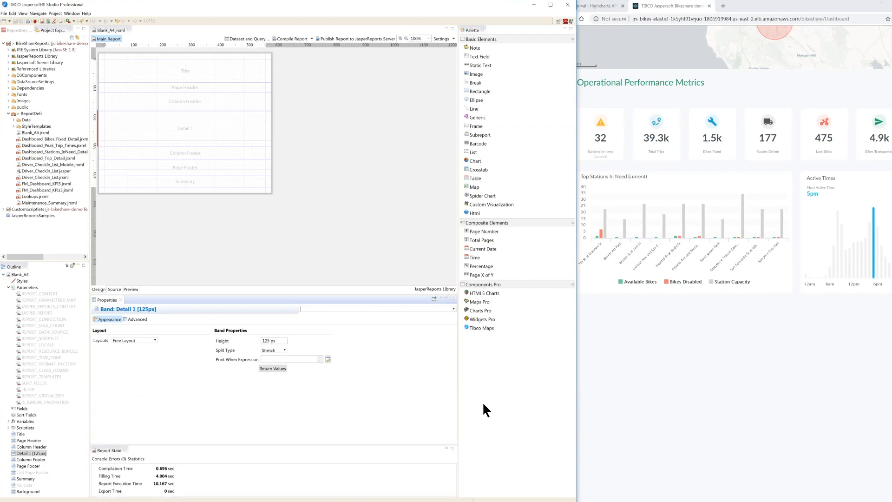
drag(456, 411, 482, 410)
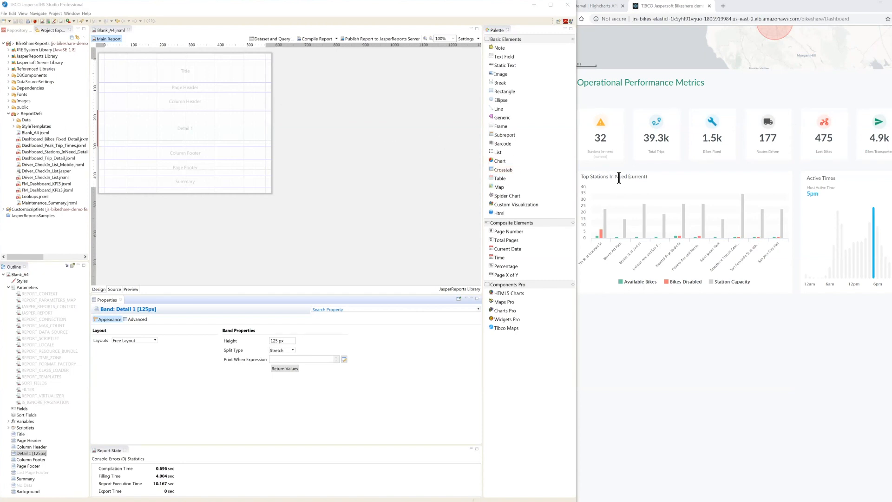
Step: Glance at the browser's Bikeshare dashboard, return to Jaspersoft Studio, and close the Blank_A4.jrxml report
click(703, 304)
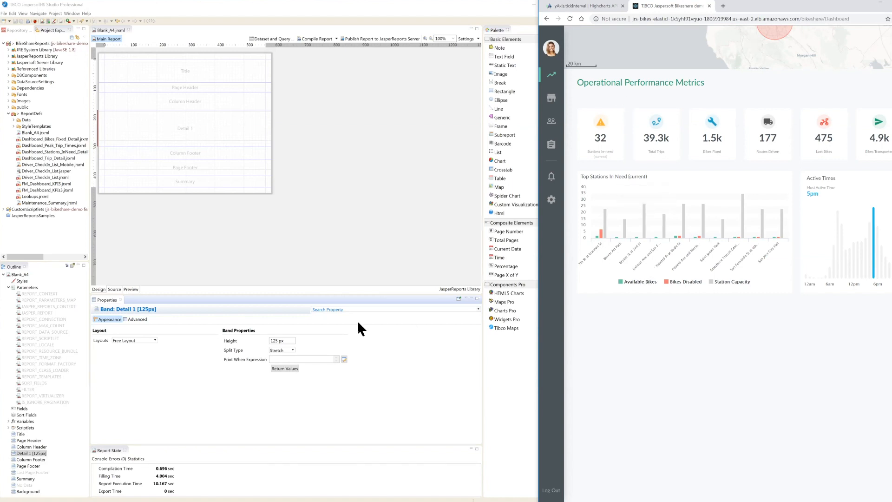
click(214, 260)
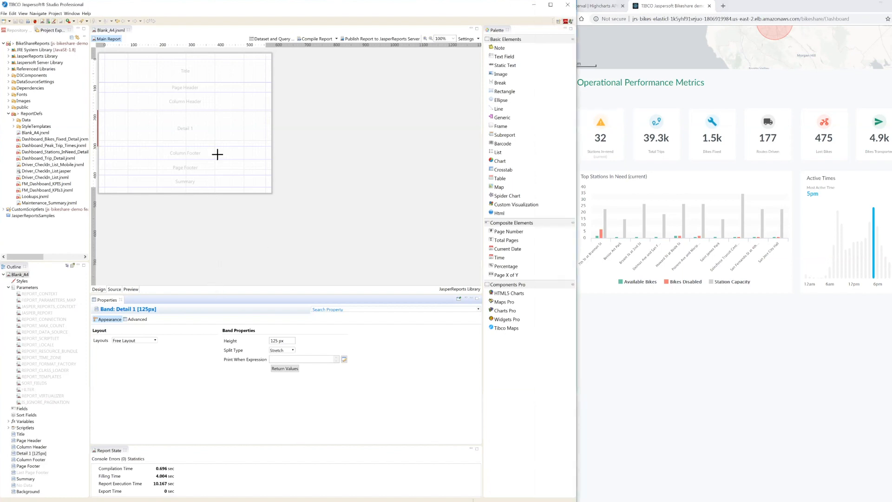
click(128, 30)
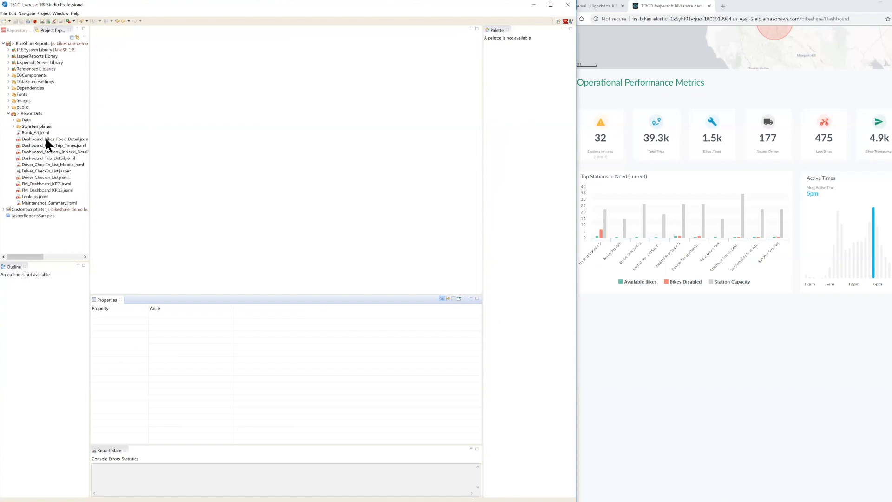
Step: Start a new Jasper Report in the ReportDefs folder using the Blank A4 template
click(28, 114)
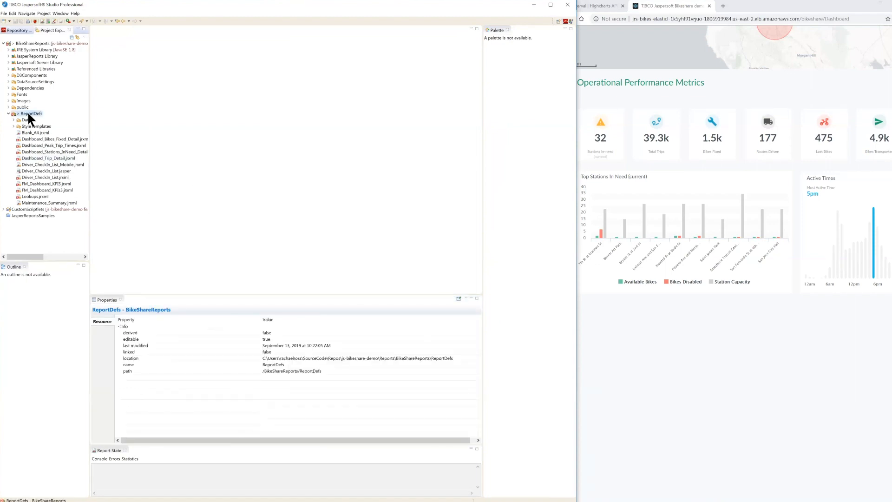
right_click(28, 119)
mouse_move(33, 116)
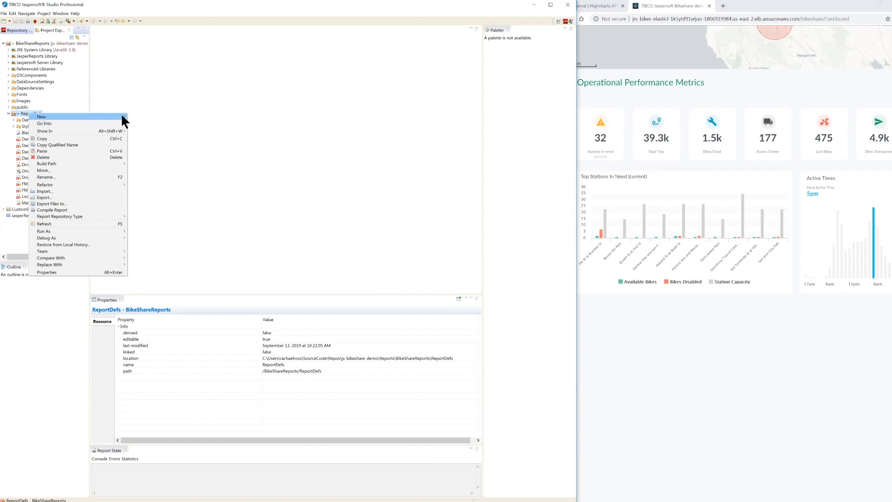
mouse_move(121, 113)
click(150, 124)
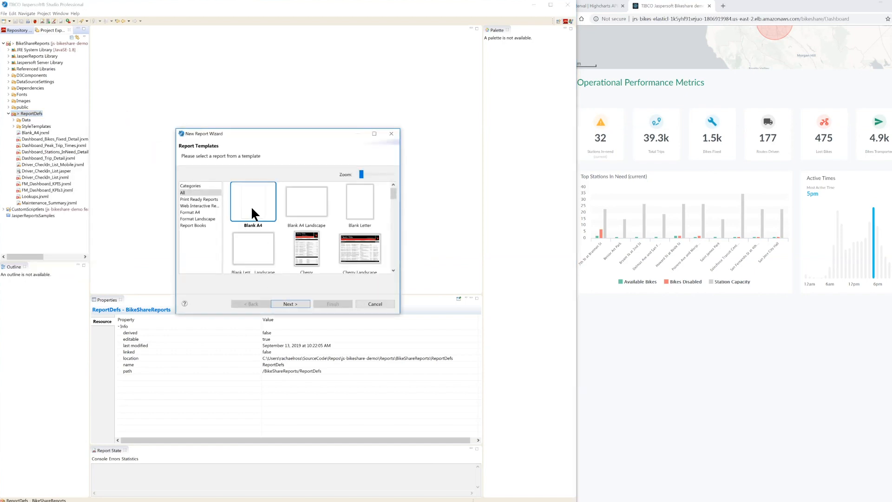
drag(256, 130, 210, 61)
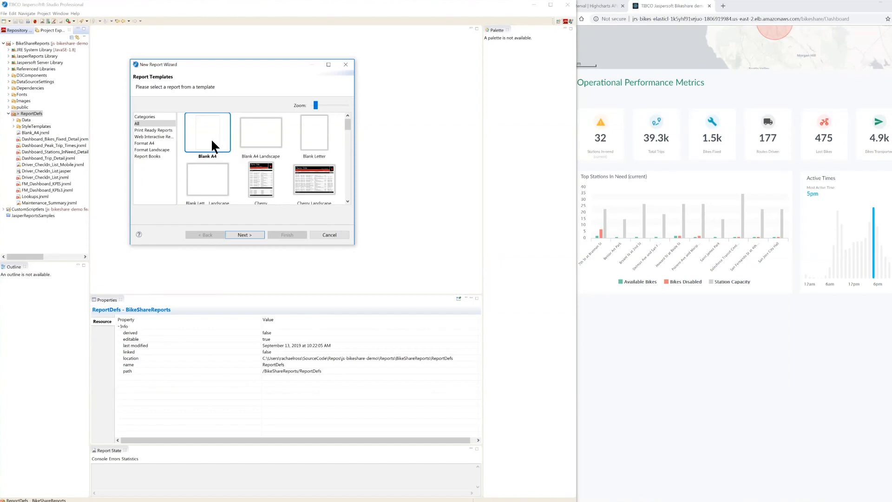
click(250, 234)
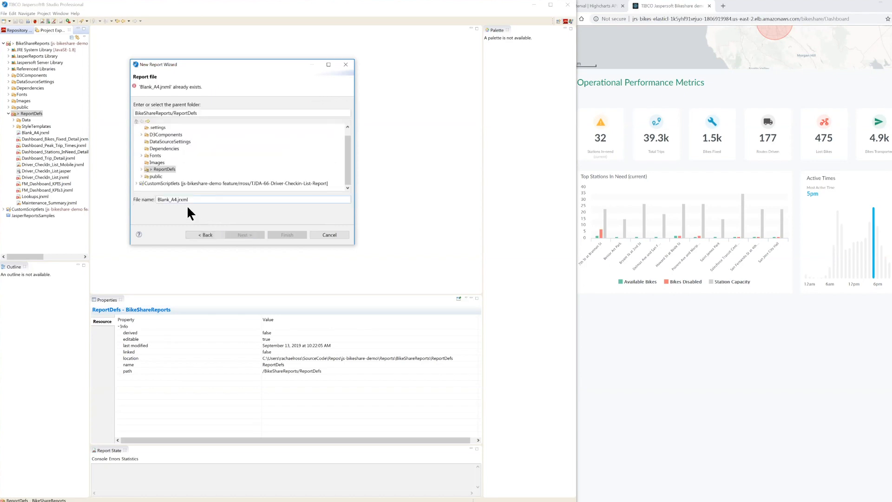
Step: Name the report file demo_stations_in_need.jrxml and finish creating it
drag(177, 200, 157, 200)
text(demo_s)
text(tations)
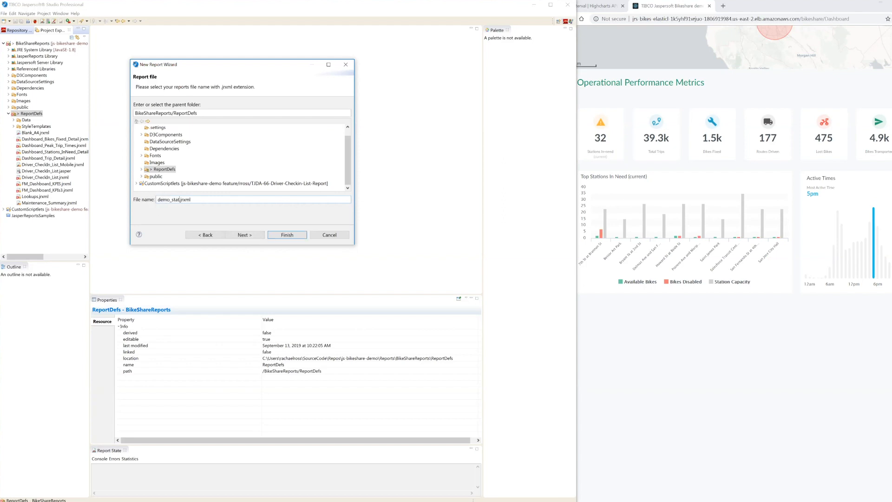
text(_in-)
key(BackSpace)
text(_need)
click(279, 234)
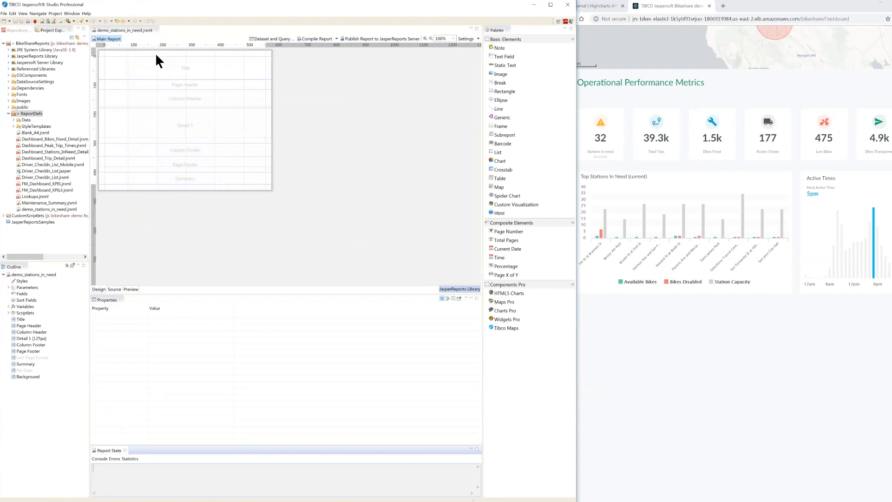
Step: Examine the XML source of the new report and return to its design view
click(127, 29)
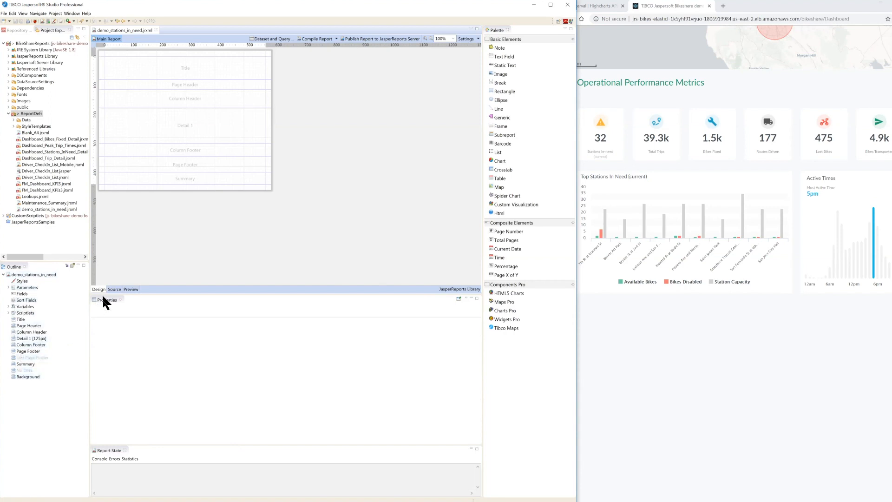
click(113, 289)
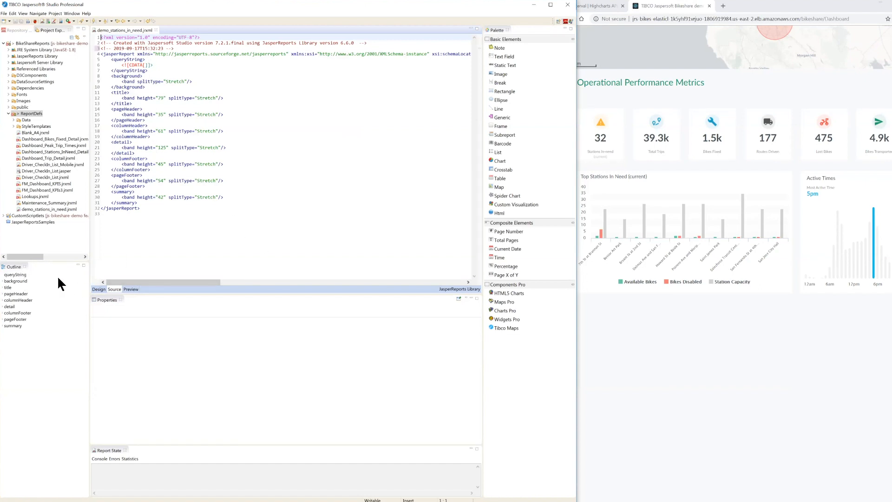
click(99, 289)
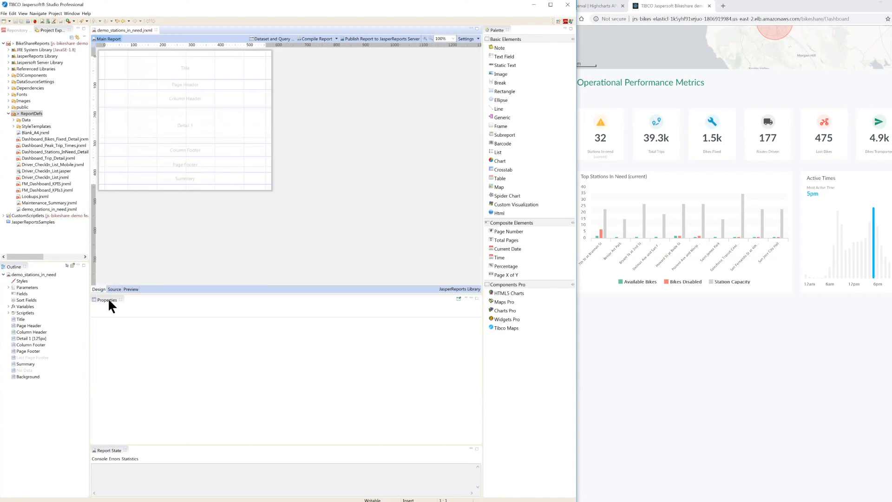
Step: Delete the Title, Page Header, Column Header, Column Footer, Page Footer and Background bands from the report
click(166, 68)
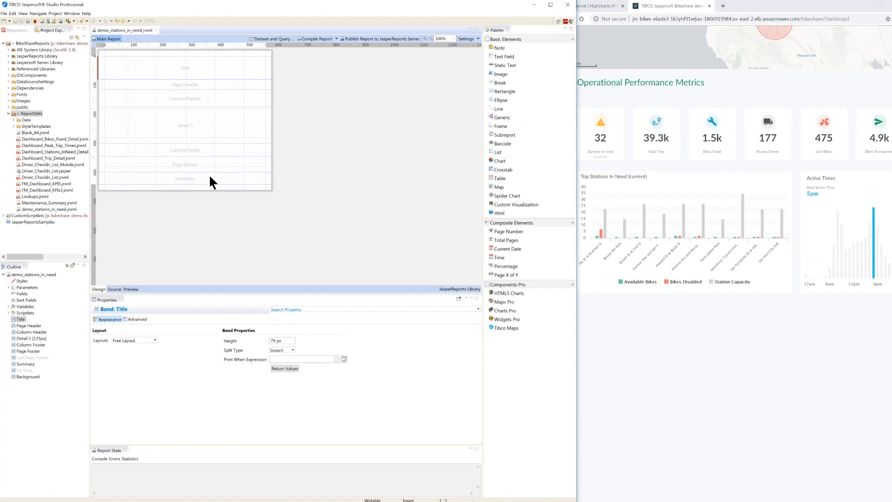
ctrl+click(22, 326)
ctrl+click(24, 331)
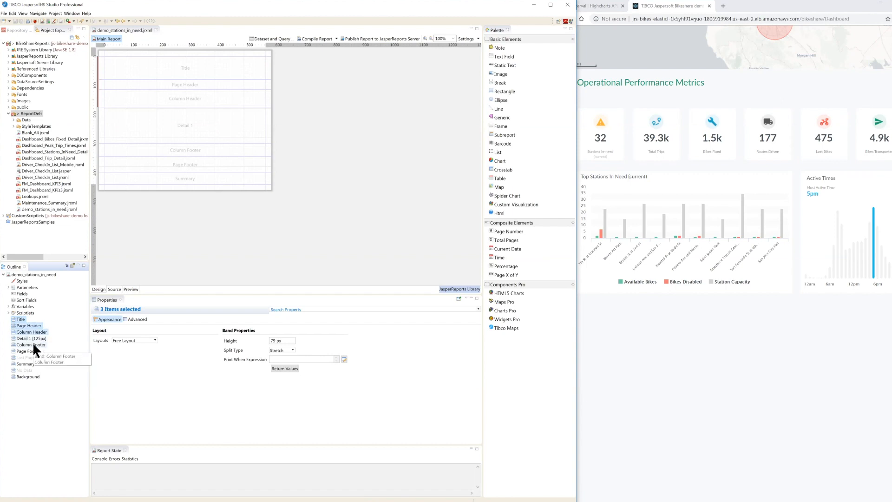
ctrl+click(29, 352)
ctrl+click(30, 375)
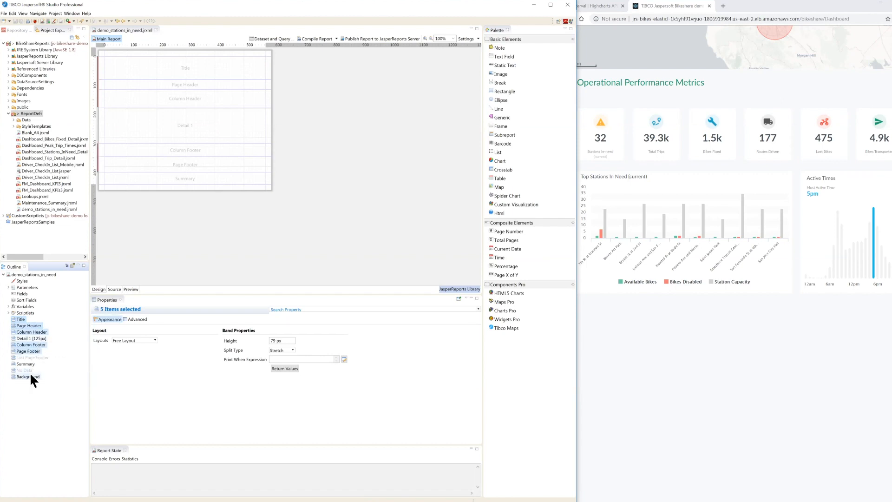
key(Delete)
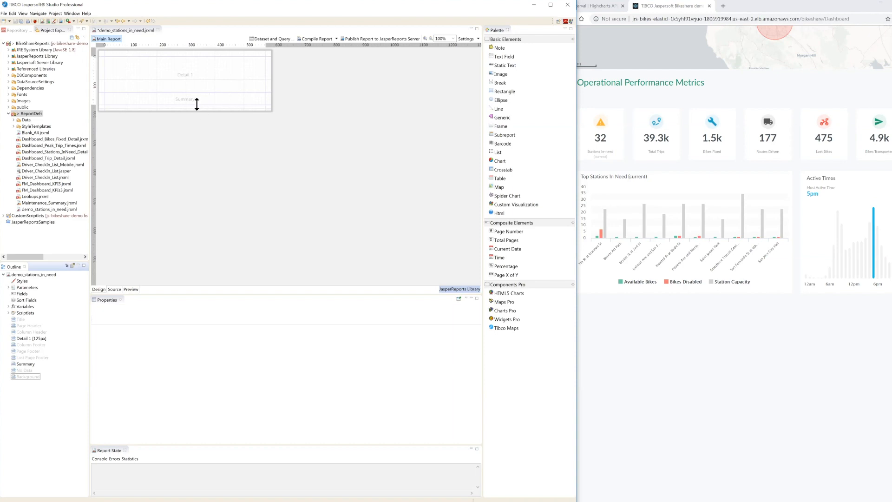
Step: Delete the Detail 1 band from the report
click(205, 80)
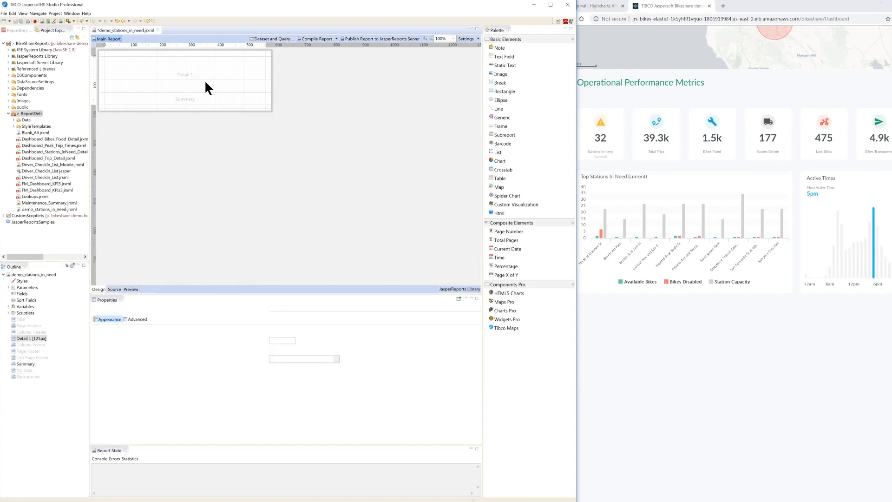
right_click(31, 336)
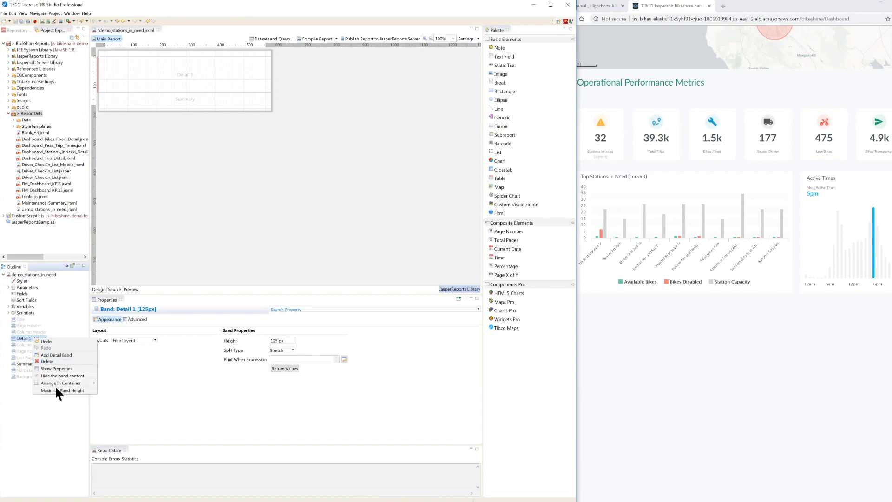
click(51, 361)
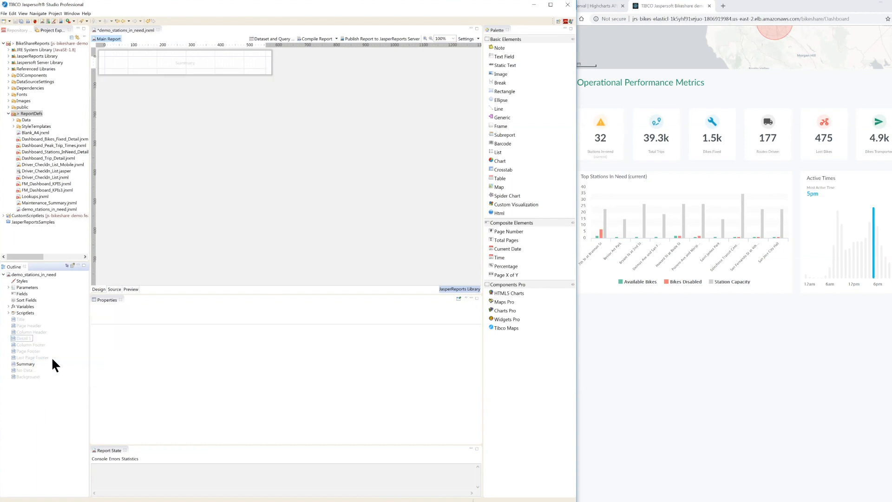
Step: Set the report's page format to a width of 592 pixels and a height of 336 pixels
click(28, 273)
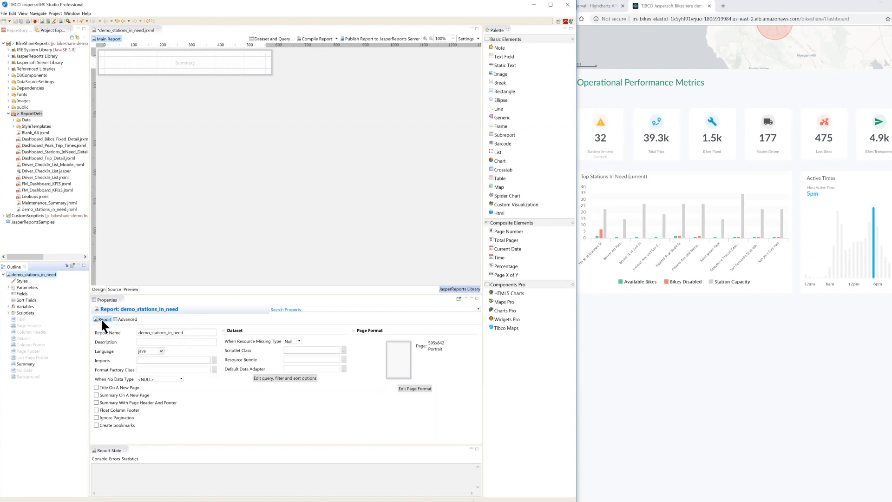
click(405, 389)
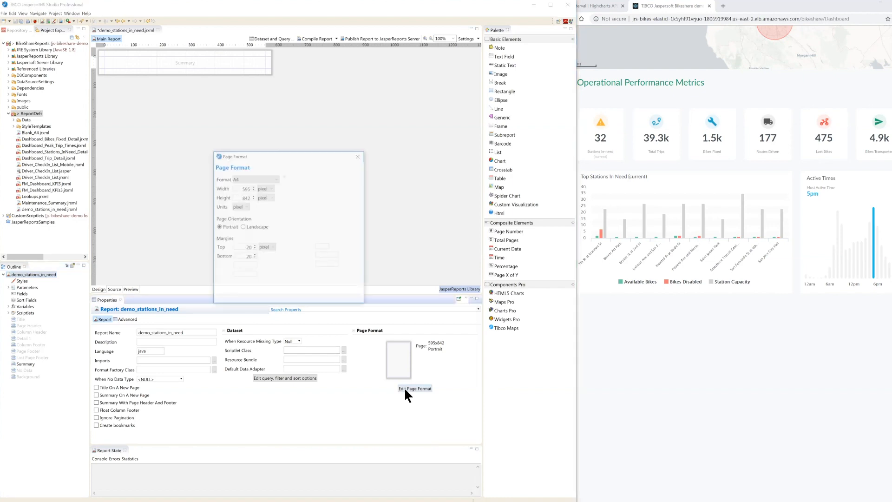
drag(242, 189, 251, 188)
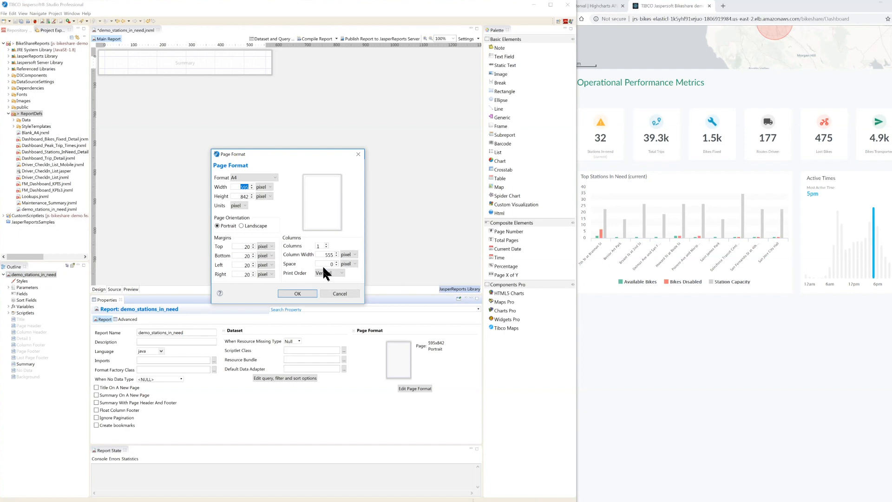
text(592)
drag(240, 196, 251, 196)
text(336)
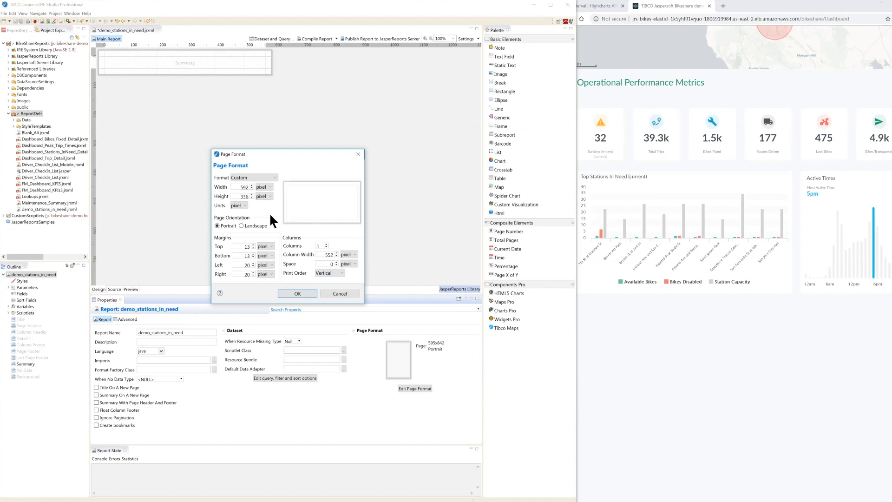
Step: Set all four page margins to 0, apply the page format and save the report
drag(246, 246, 252, 246)
drag(246, 256, 254, 275)
text(0)
click(300, 294)
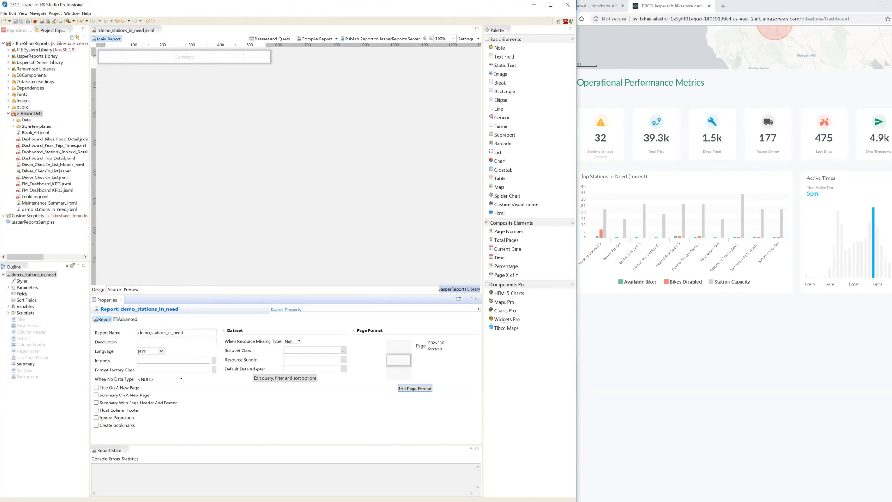
click(199, 144)
key(ctrl+s)
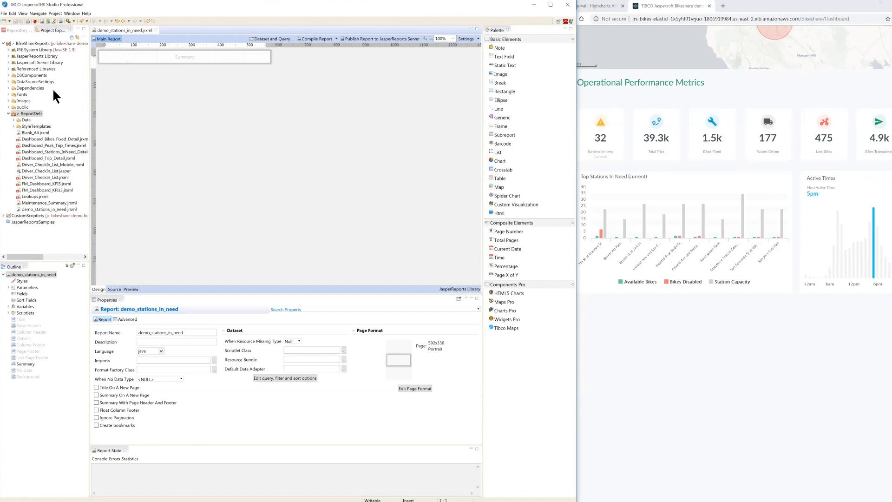
Step: Maximize the Summary band's height to fill the page and save the report
click(28, 361)
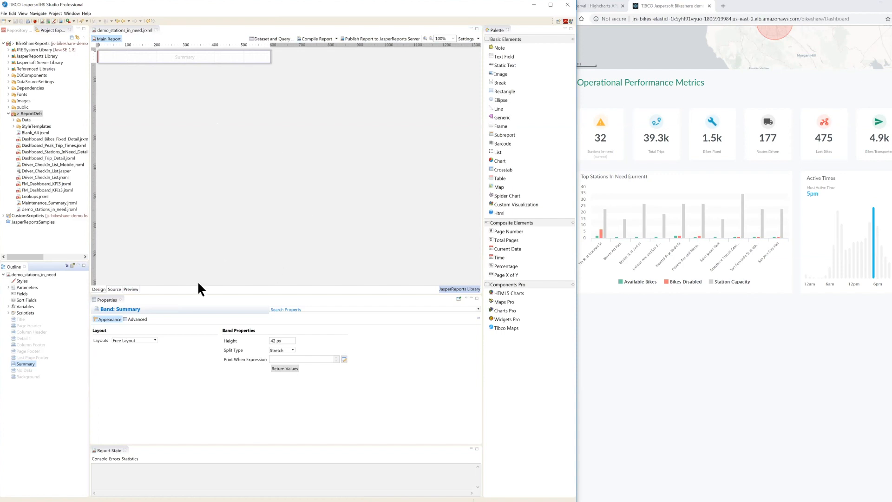
right_click(27, 363)
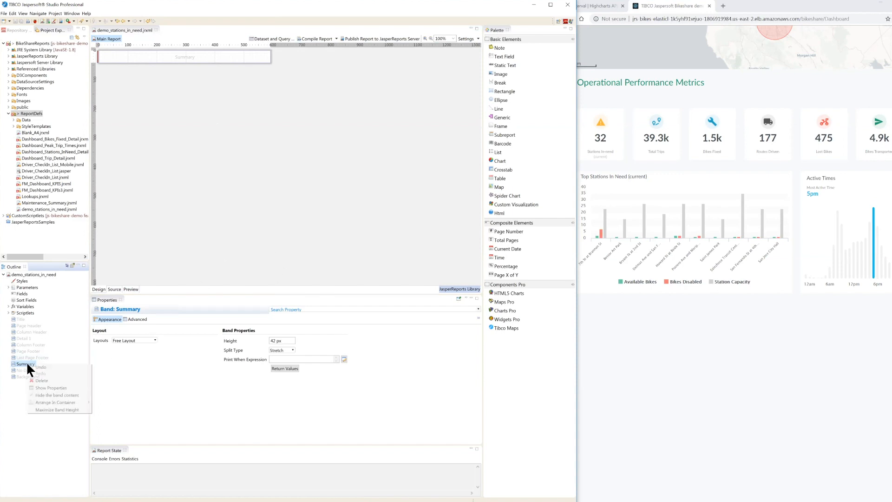
click(42, 410)
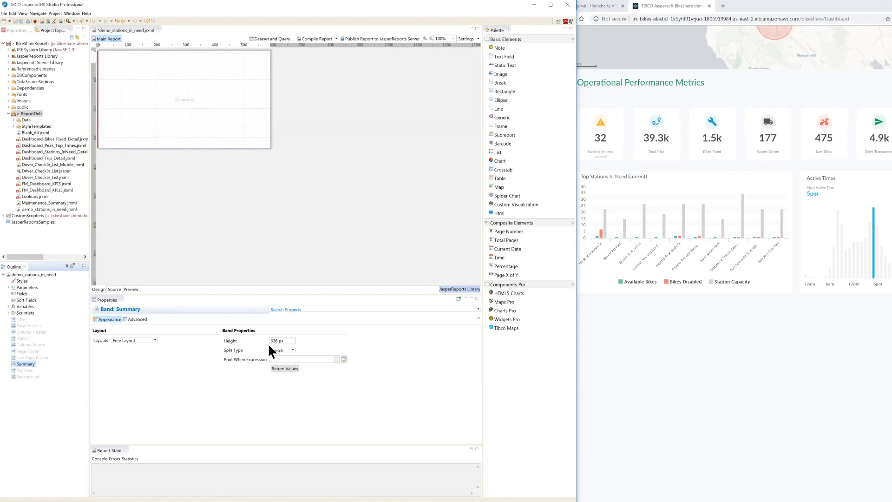
click(185, 365)
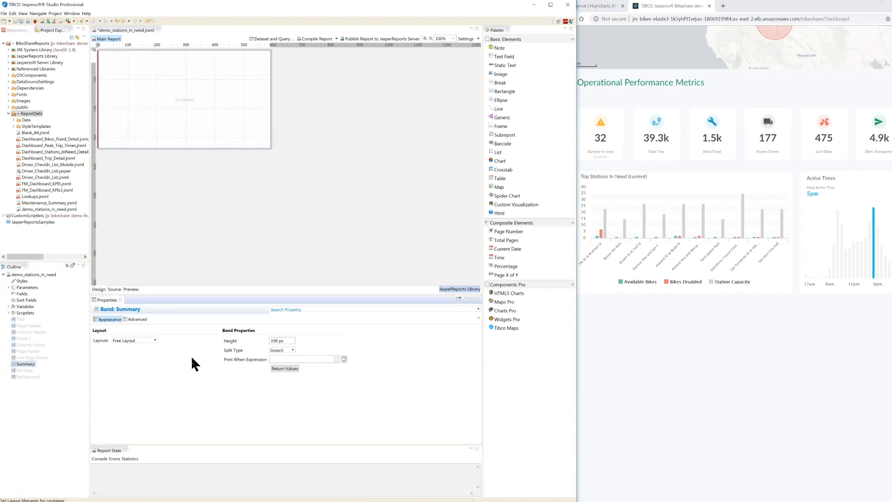
key(ctrl+s)
Step: Switch to the browser's Bikeshare dashboard and examine its area and timeframe filter choices, leaving them without updating
click(642, 336)
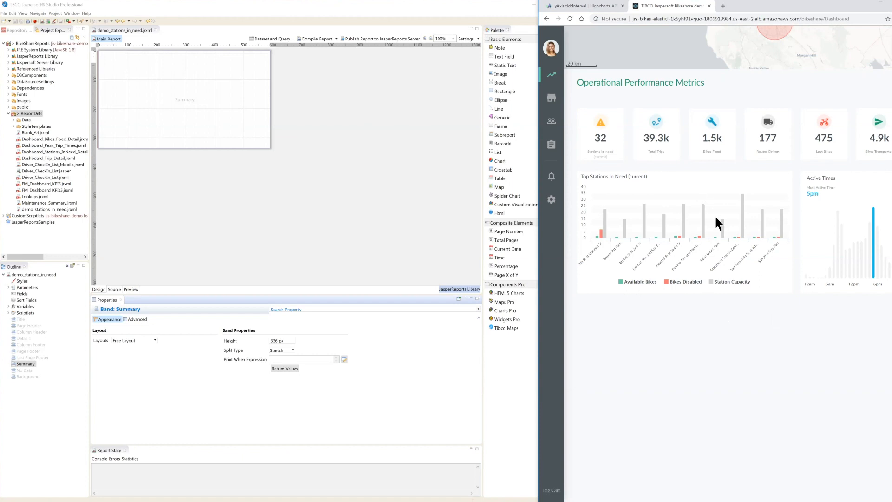
scroll(714, 210, up, 3)
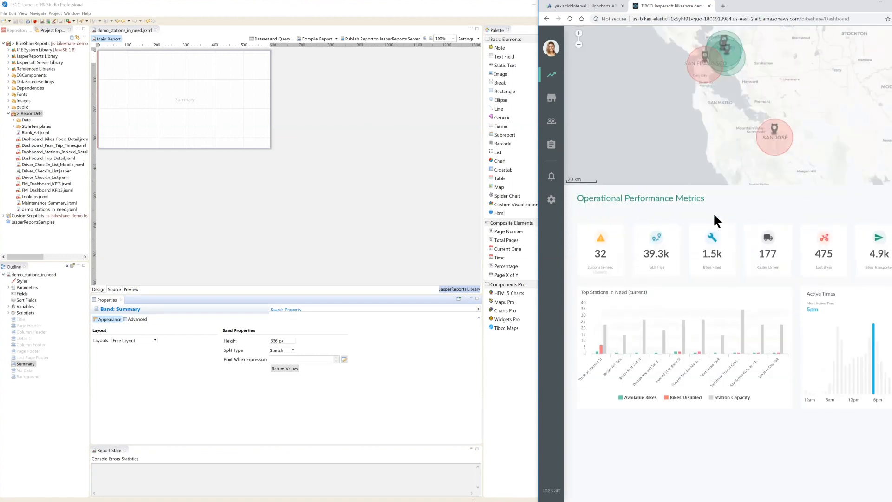
scroll(713, 213, up, 1)
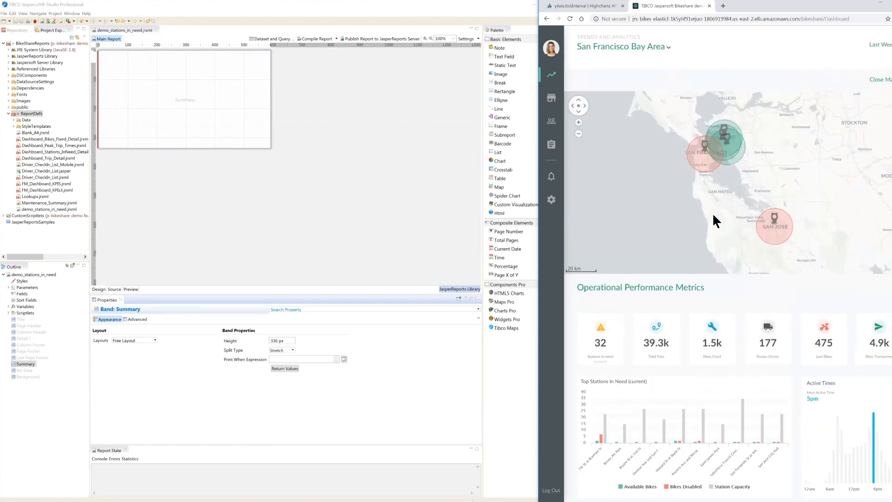
click(639, 49)
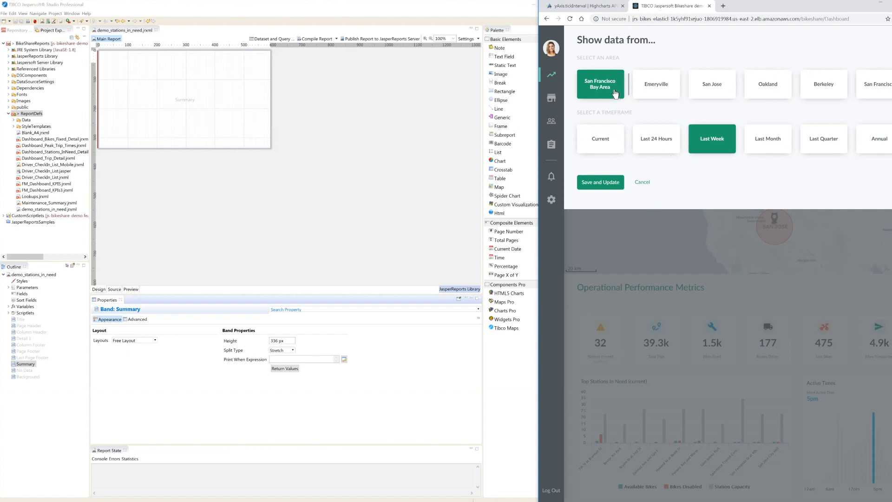
click(642, 183)
scroll(634, 414, down, 3)
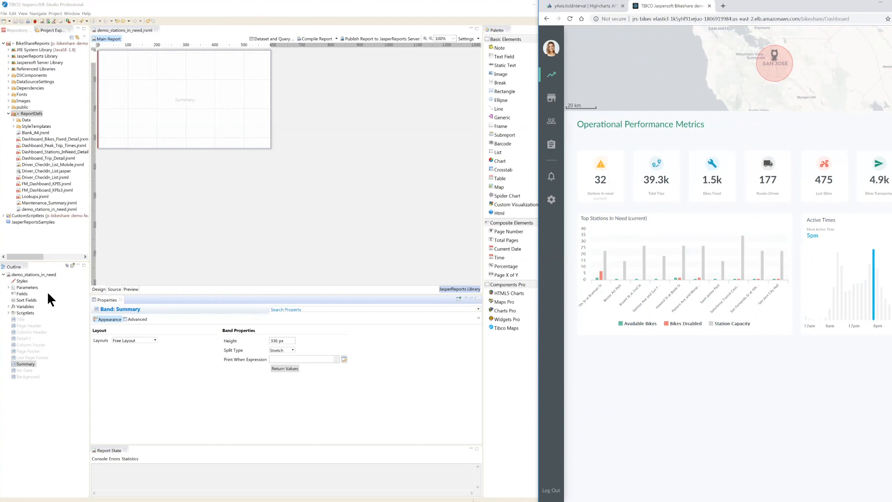
Step: Switch to Jaspersoft Studio, create a report parameter named Franchise with default value expression "BA", and save the report
click(8, 287)
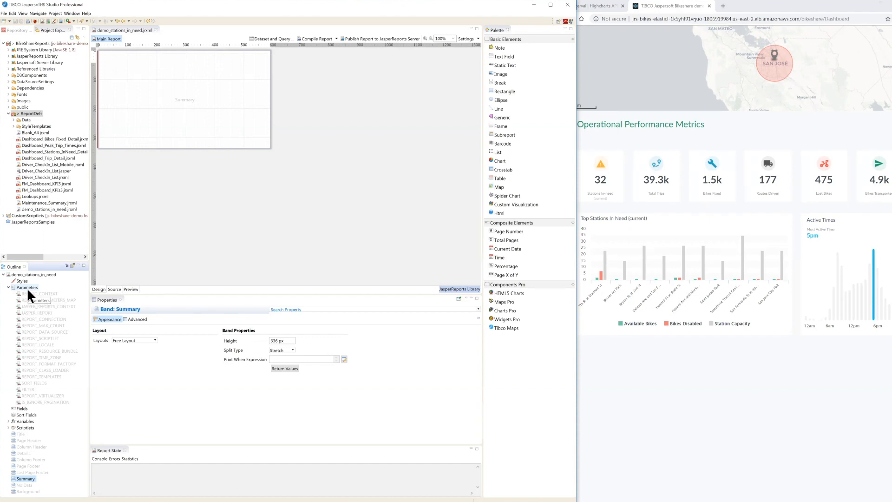
right_click(28, 287)
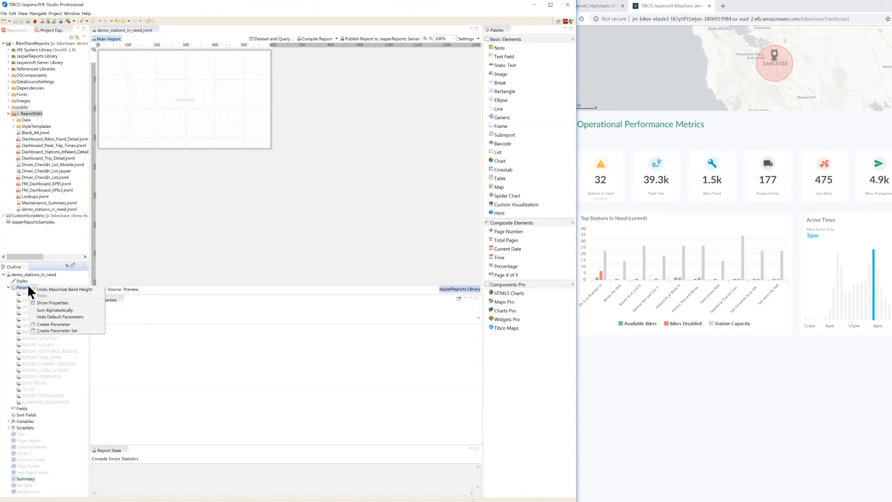
click(35, 325)
drag(132, 331, 98, 332)
text(Franchise)
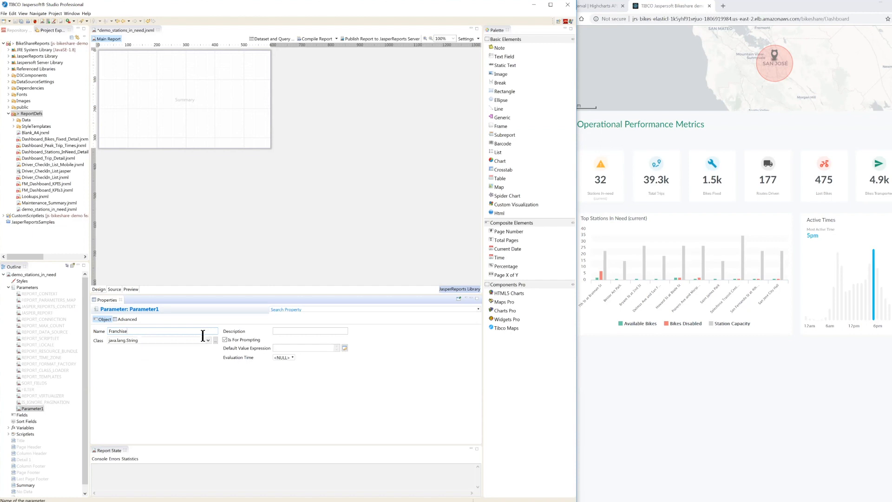
click(288, 347)
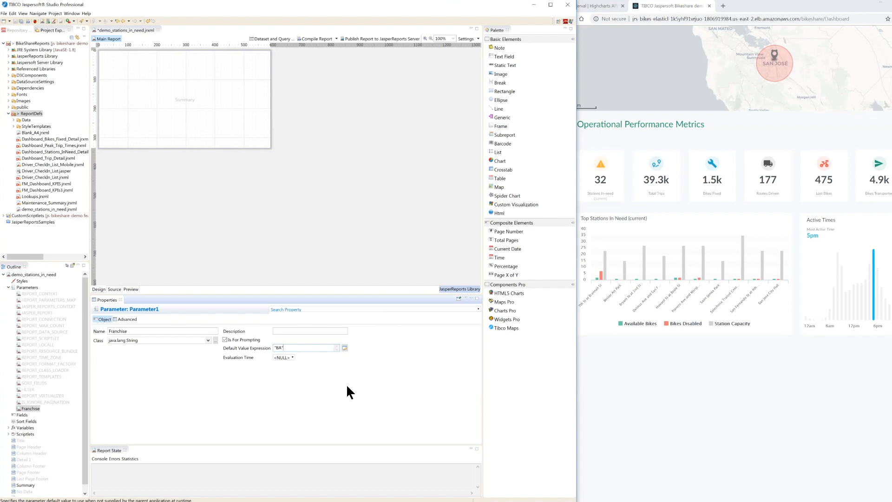
click(310, 218)
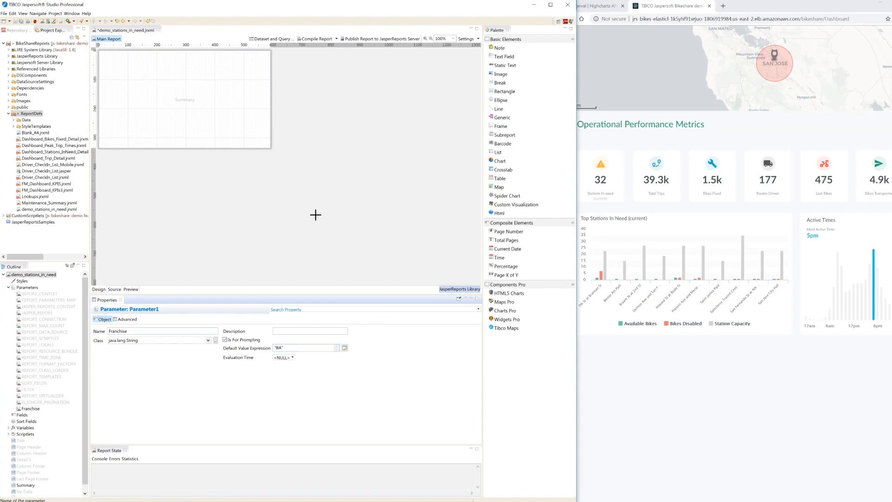
key(ctrl+s)
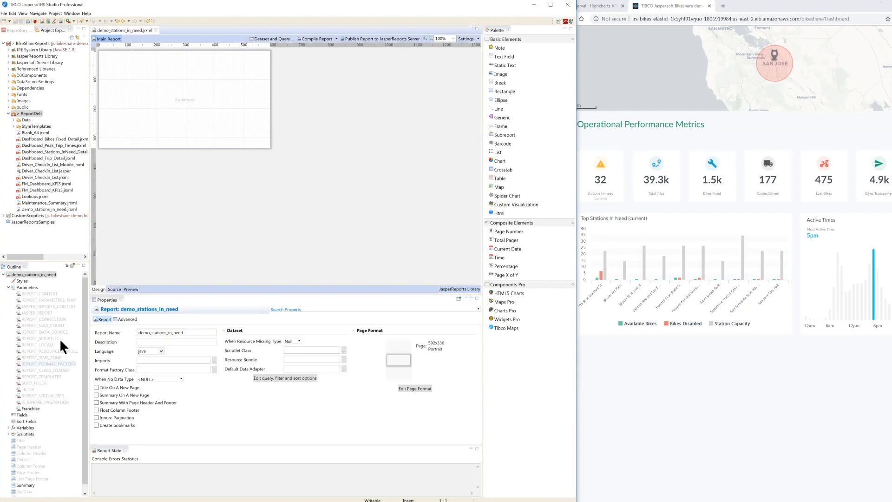
Step: Create a second report parameter and name it Region
right_click(34, 287)
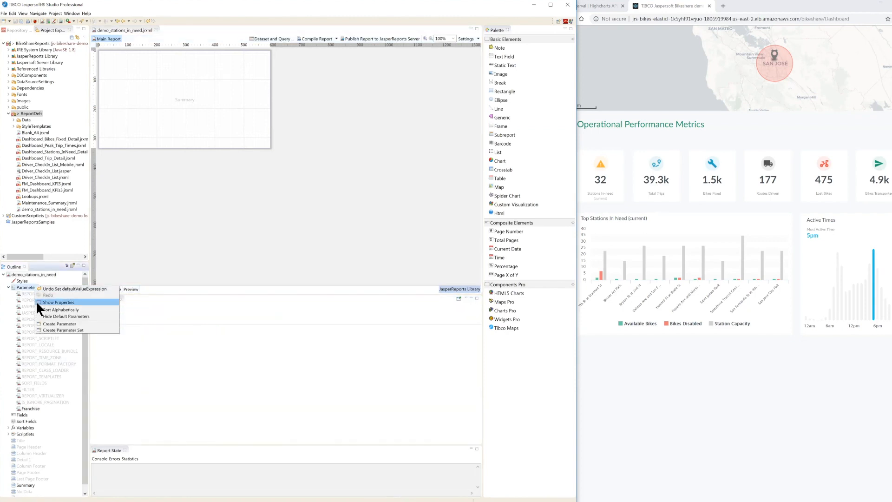
click(39, 324)
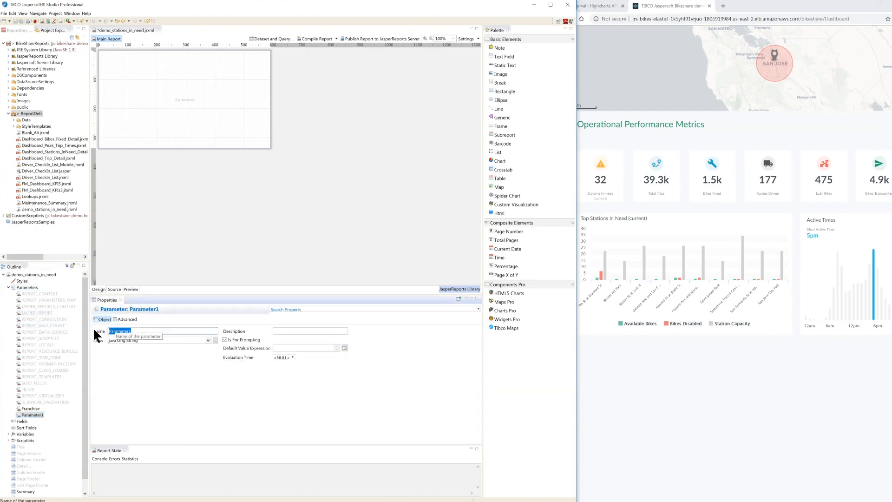
text(Region)
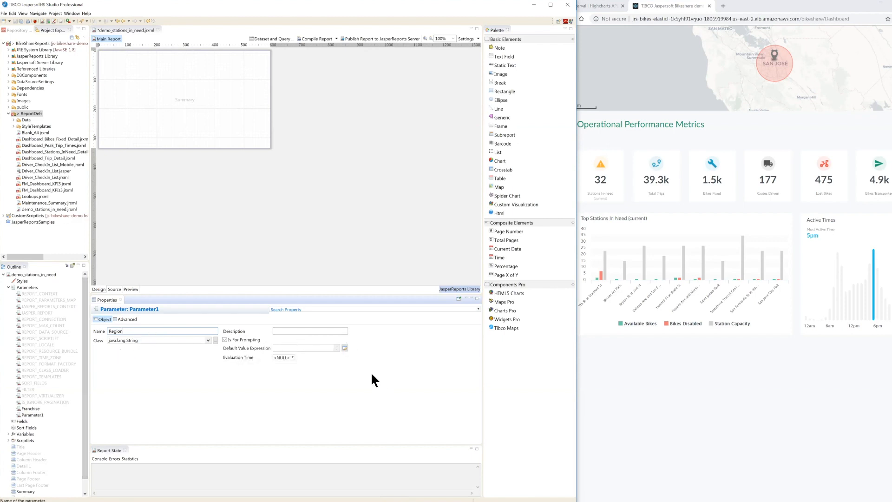
click(335, 249)
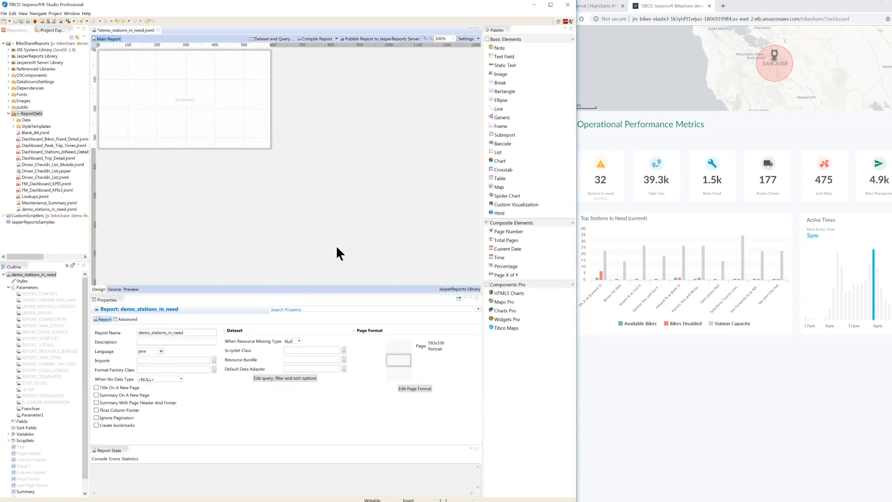
Step: Save the report and set the BikeShare Adapter Dev database connection as the data adapter for its dataset query
key(ctrl+s)
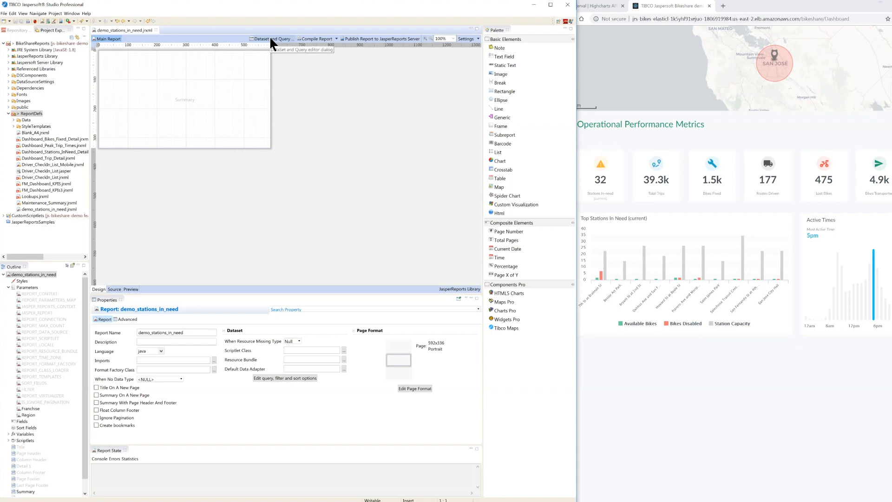
click(19, 30)
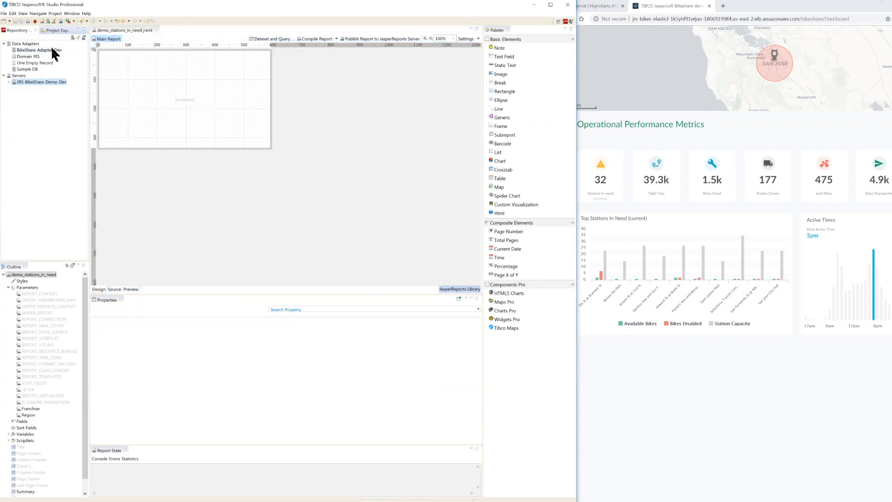
click(21, 50)
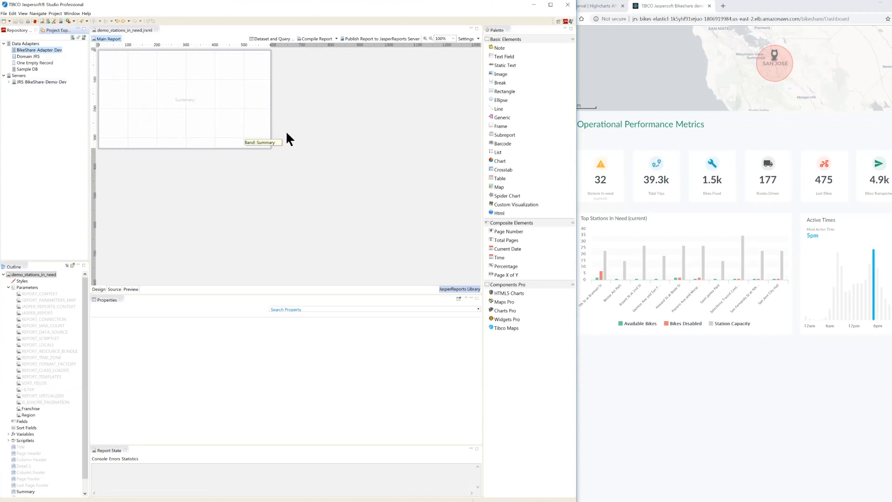
click(258, 38)
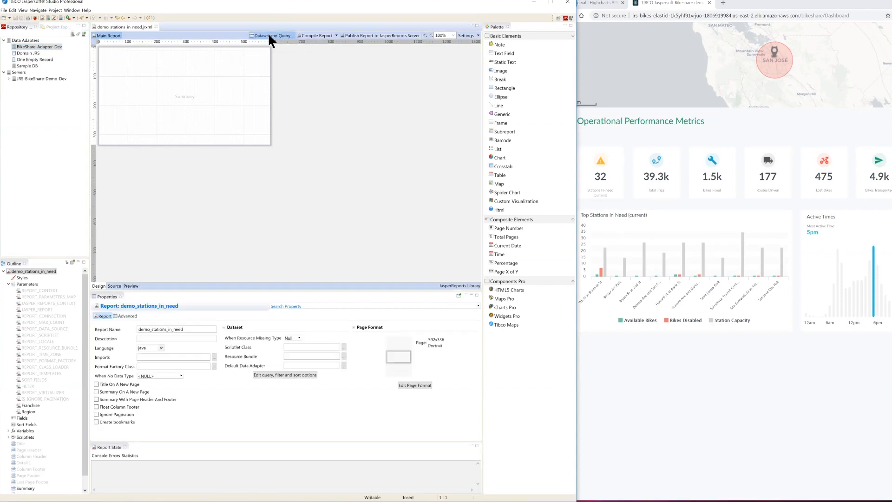
click(270, 35)
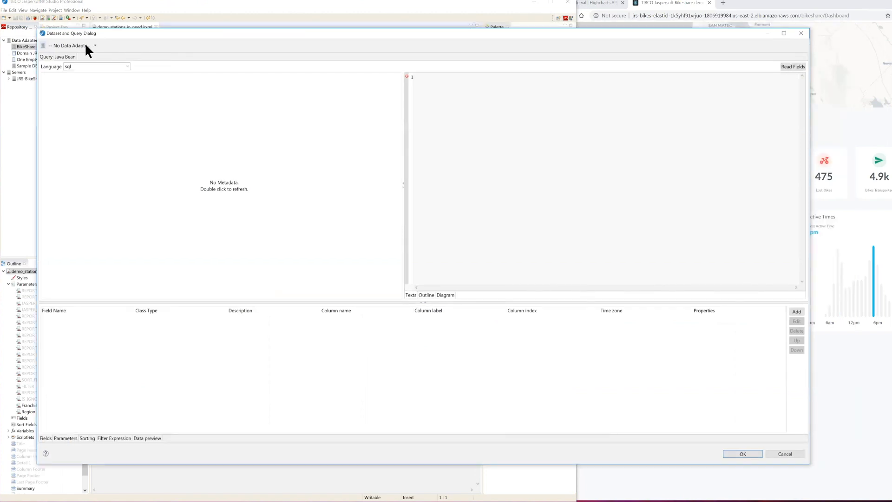
click(95, 45)
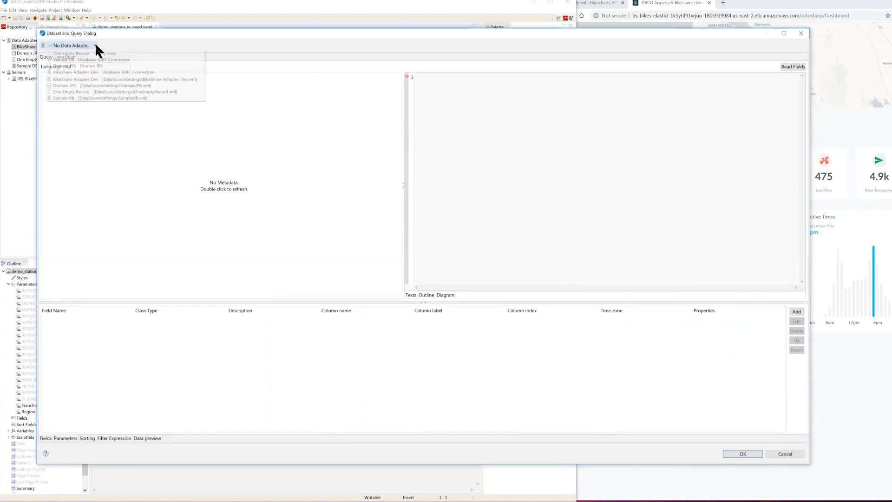
click(85, 73)
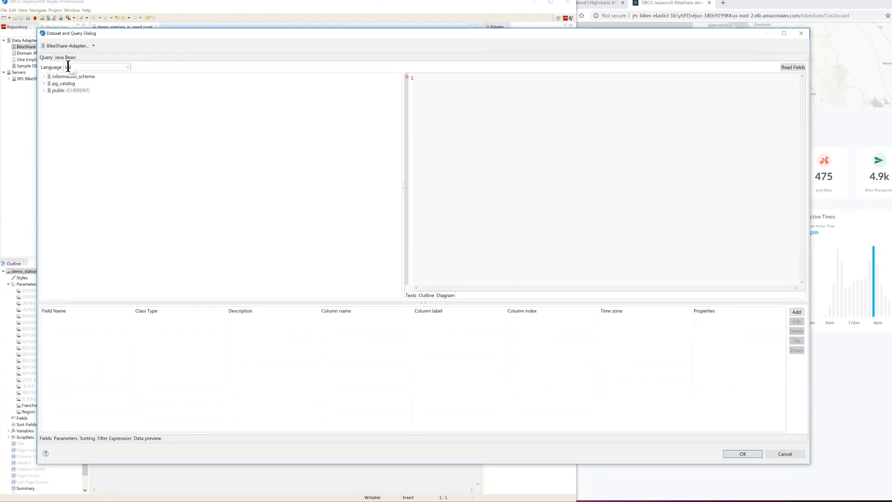
Step: Keep sql as the query language, paste the prepared station status query filtered by $P{Franchise}, and read its fields
click(127, 67)
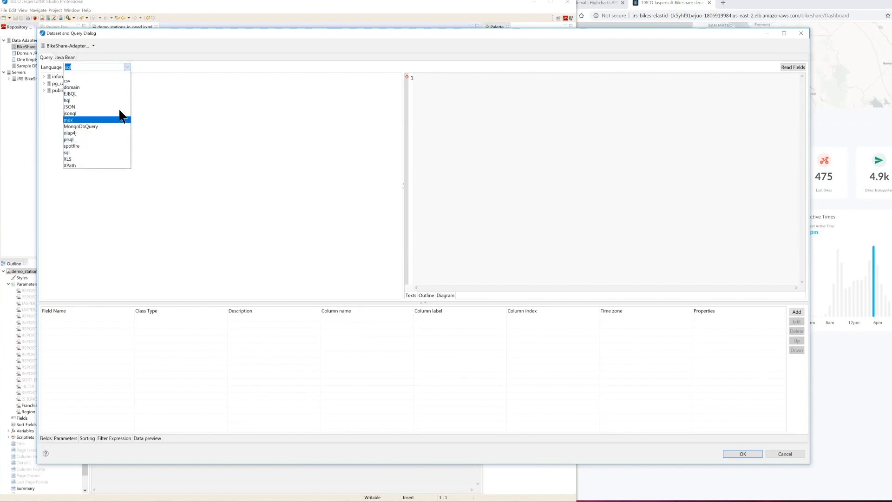
click(152, 113)
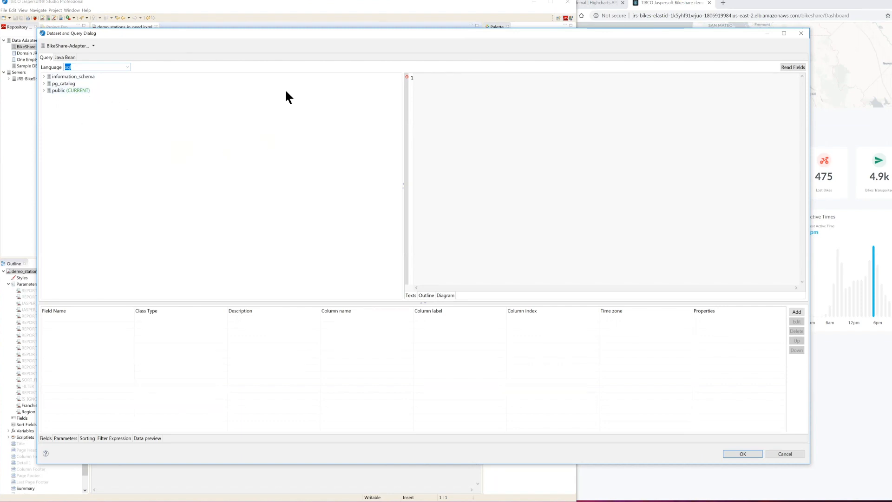
drag(294, 34, 279, 33)
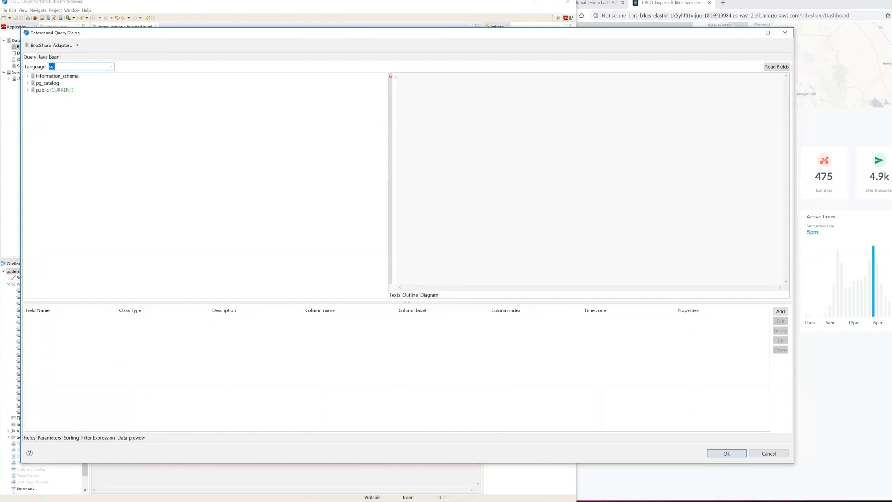
key(alt+Tab)
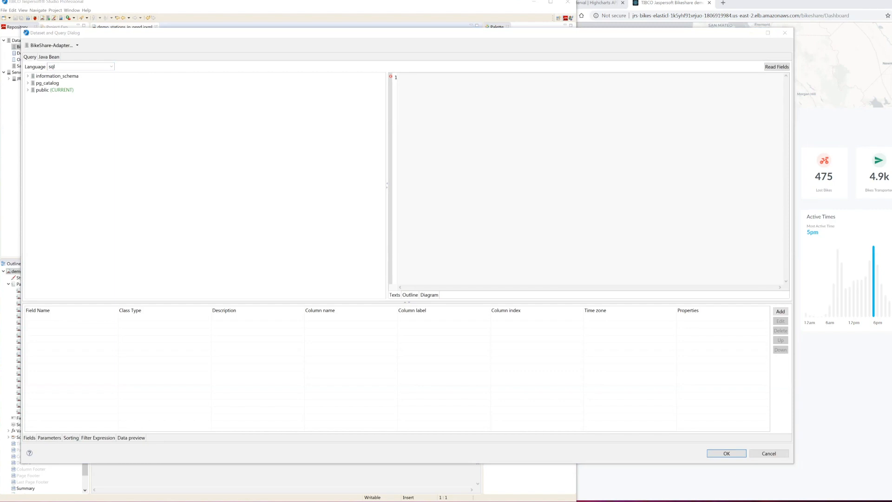
click(464, 103)
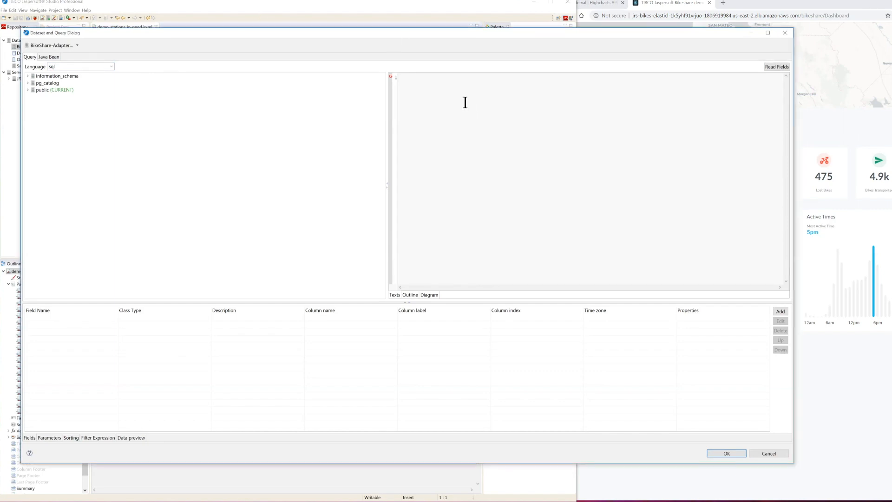
text(select cStat.system_id, iStat.name as "station_name", cStat.station_id, cStat.num_bikes_available, cStat.num_bikes_disabled, iStat.capacity   from station_status cStat   join (     select system_id, station_id,     max(last_reported) as maxStatusTime     from station_status     where system_id = $P{Franchise}             and session_id is null     group by system_id, station_id) as  mStat   on mStat.station_id = cStat.station_id and mStat.maxStatusTime = cStat.last_reported   join station_information iStat on iStat.station_id = cStat.station_id and iStat.system_id = cStat.system_id)
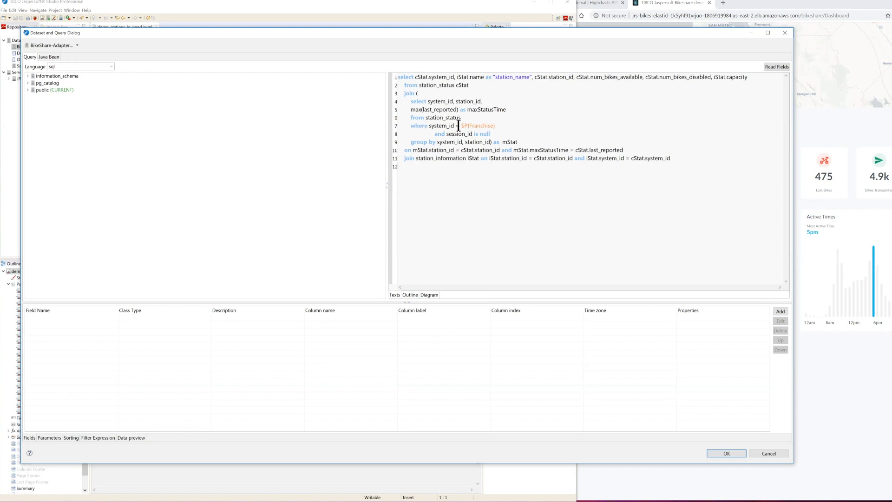
drag(461, 126, 502, 125)
click(508, 127)
click(773, 67)
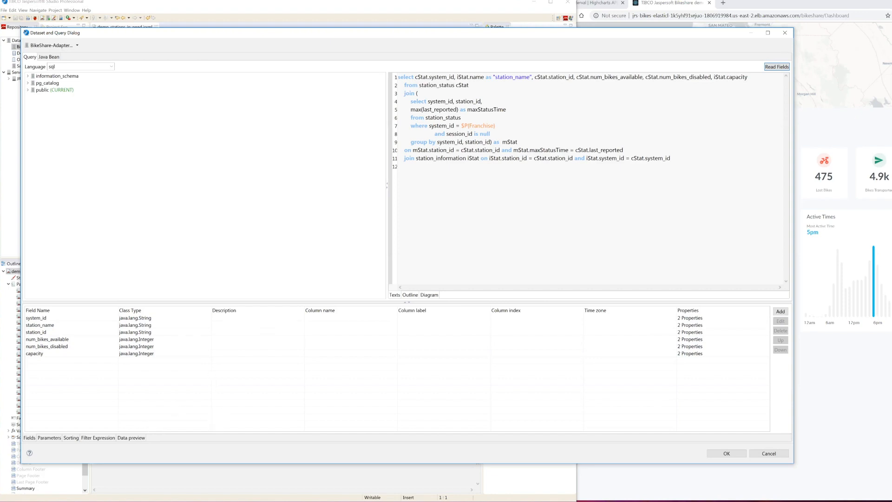
Step: Try adding the condition "and region_id = $P{Region}" after the Franchise filter in the query, and remove it again
click(513, 125)
text(and region_id)
text(= $P{)
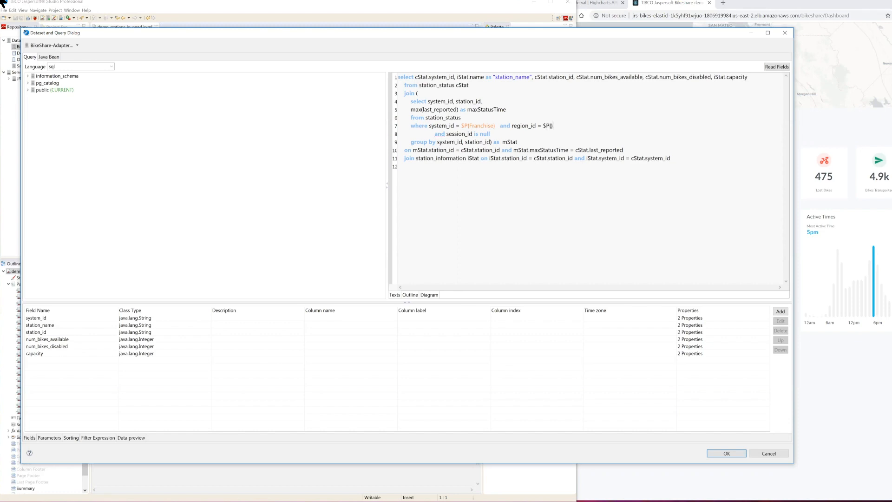
text(Region)
drag(497, 127, 580, 126)
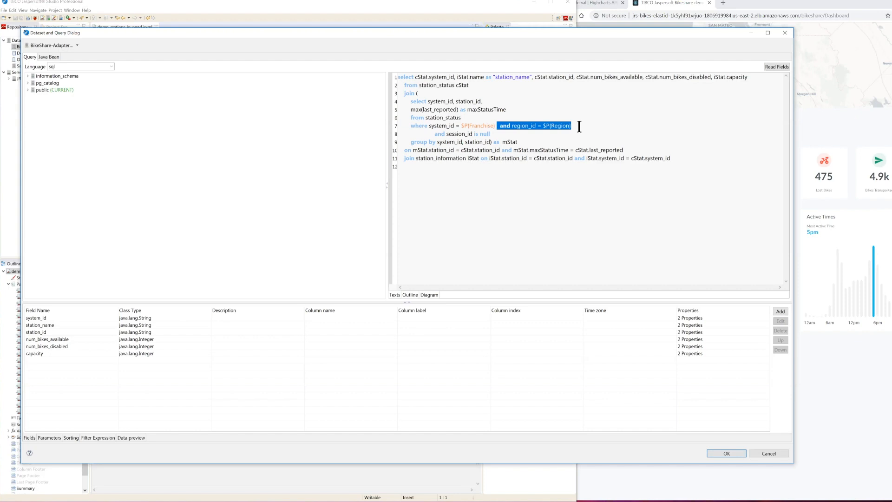
key(Delete)
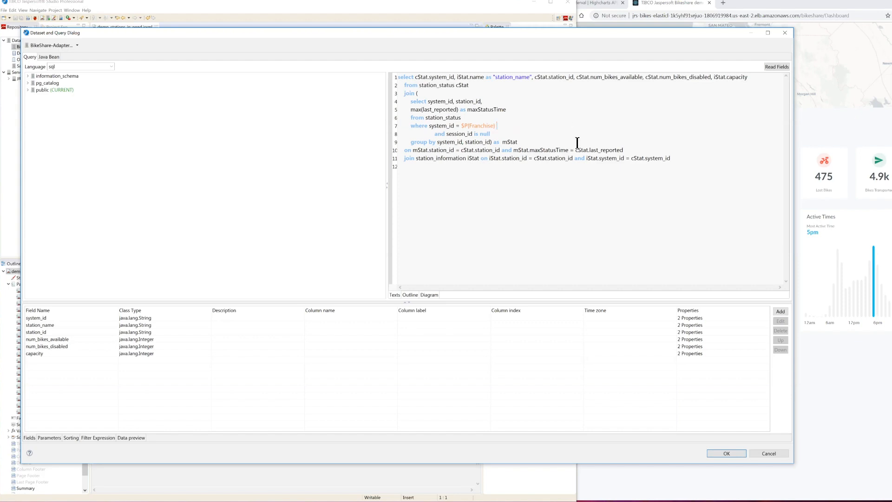
Step: Add a dataset parameter named RegionExpression and set Is For Prompt to false
click(474, 176)
click(49, 434)
scroll(106, 391, down, 1)
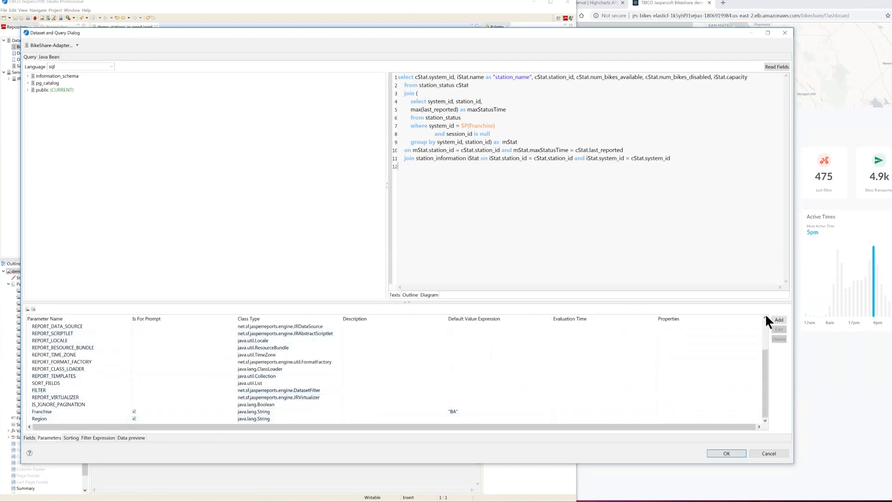
click(780, 319)
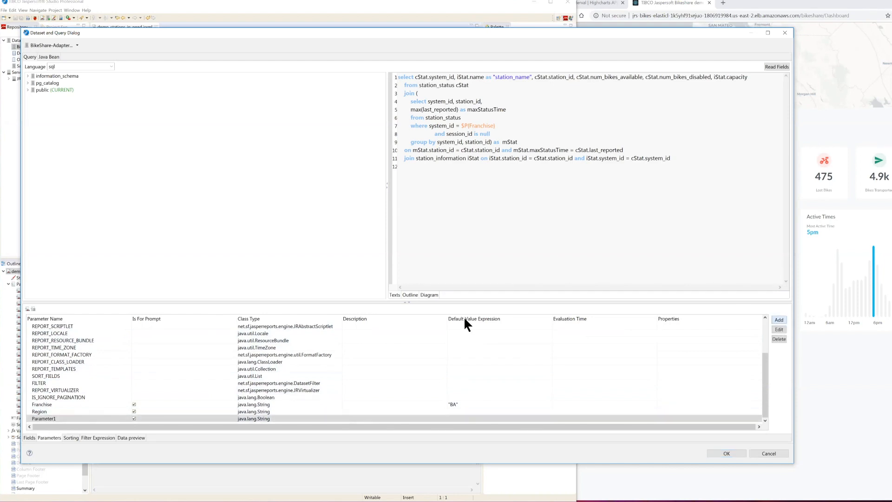
double_click(66, 416)
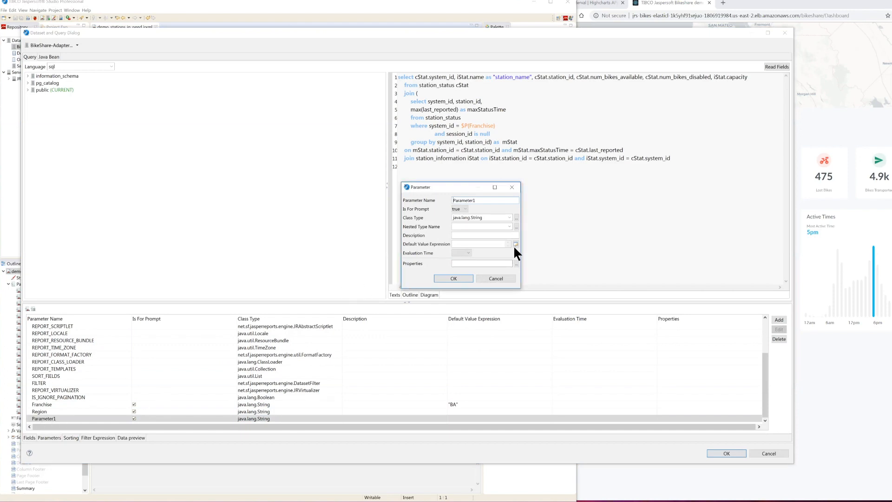
drag(488, 200, 446, 200)
text(RegionExpression)
click(458, 221)
Step: Set RegionExpression's default value to $P{Region} != null && !$P{Region}.isEmpty() ? " and region_id = '" + $P{Region}.trim() + "' " : ""
click(516, 244)
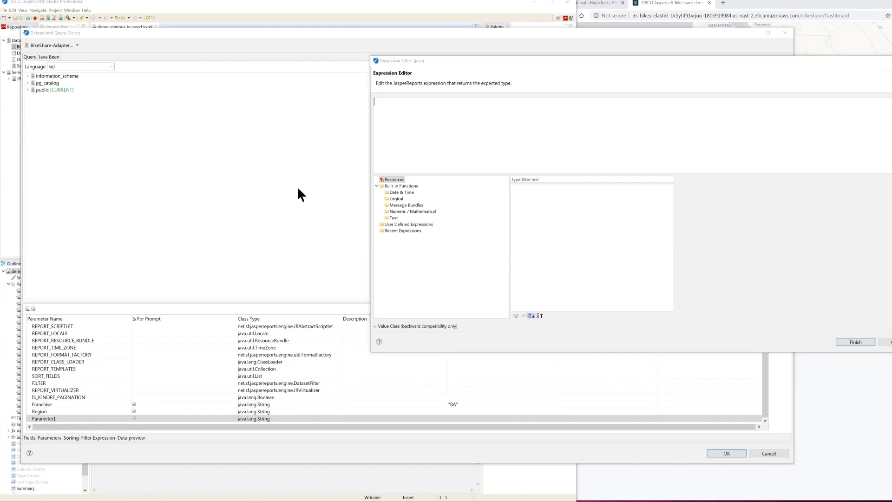
click(415, 115)
text($P{Region} != null && !$P{Region}.isEmpty() ? " and region_id = '" + $P{Region}.trim() + "' " : "")
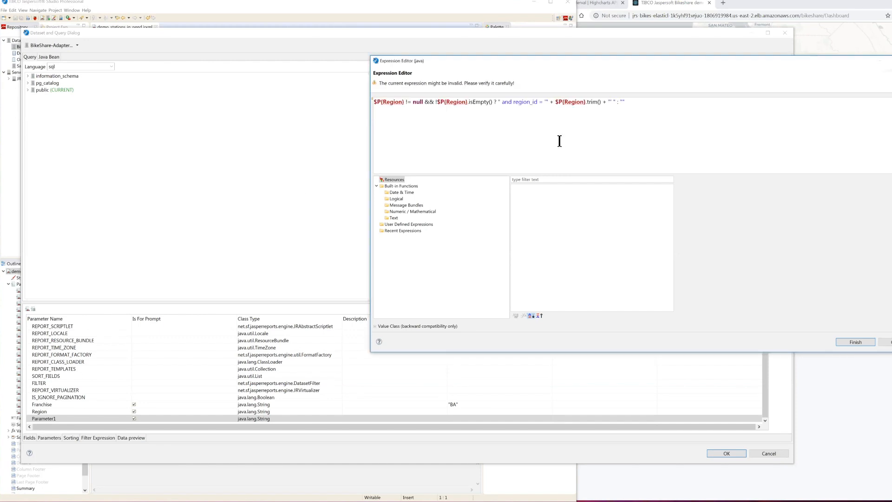
mouse_move(390, 104)
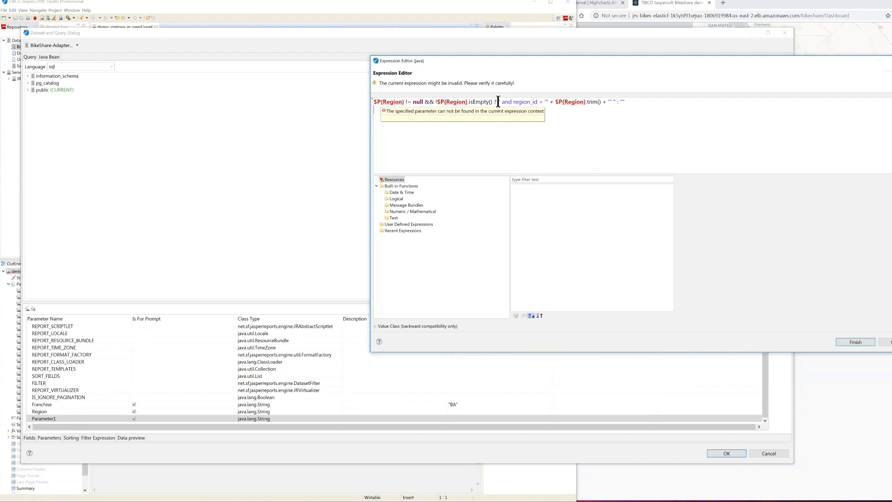
drag(499, 101, 618, 102)
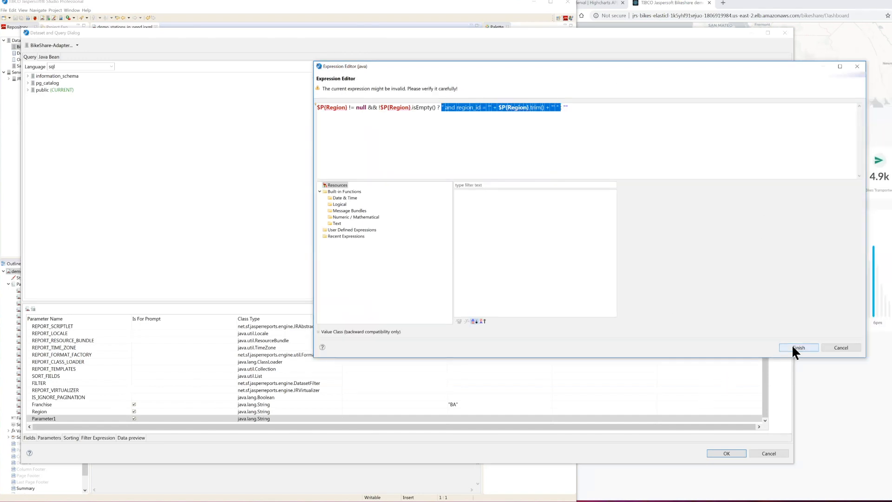
click(794, 348)
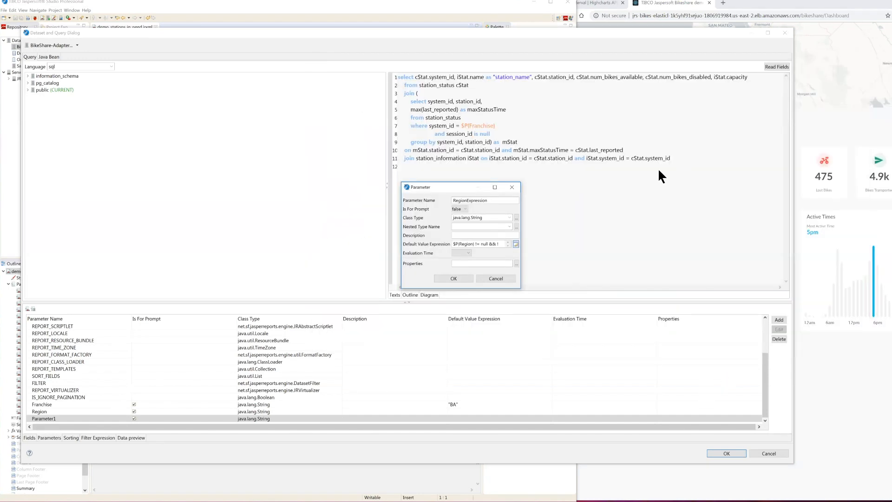
click(454, 278)
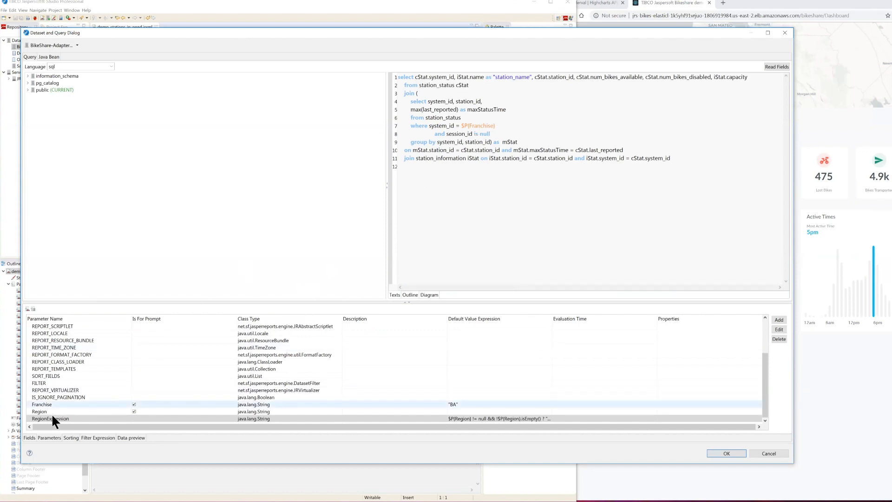
Step: Insert $P!{RegionExpression} after the Franchise condition in the query's where clause
drag(53, 420, 523, 127)
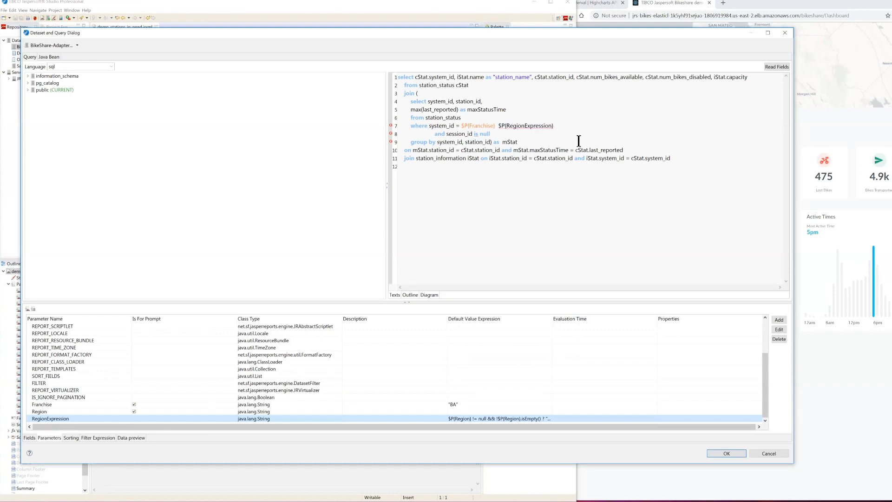
click(505, 127)
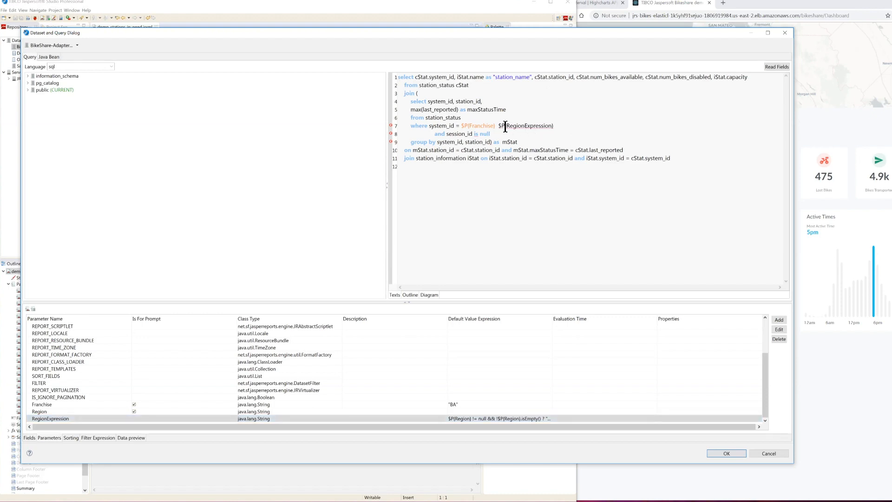
text(!)
click(564, 126)
Step: Preview the query's first 10 records, accept the dataset settings and save the report
click(121, 438)
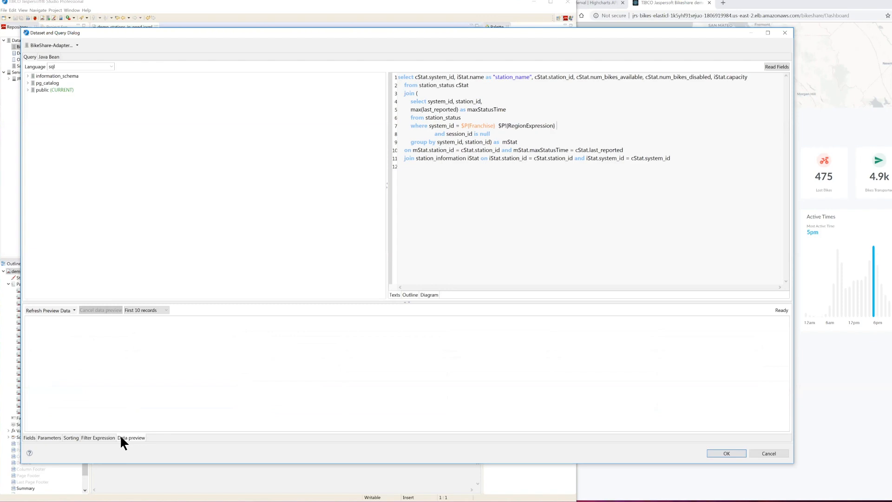
click(53, 312)
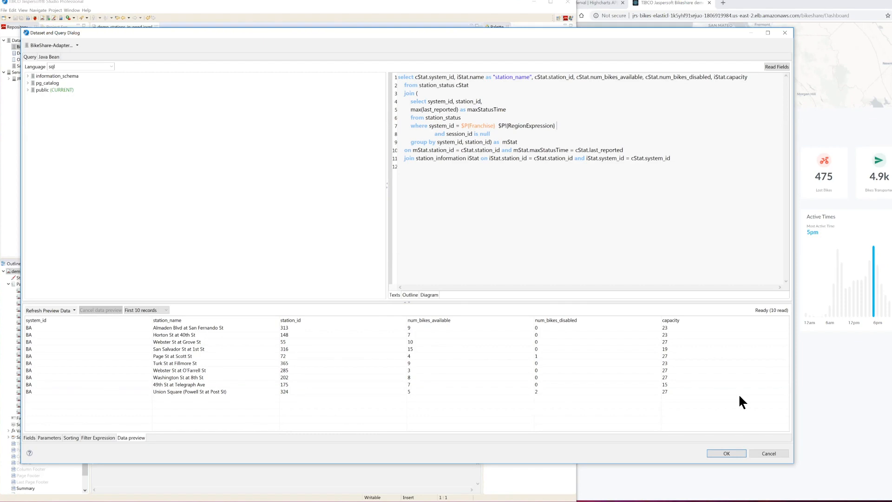
click(732, 452)
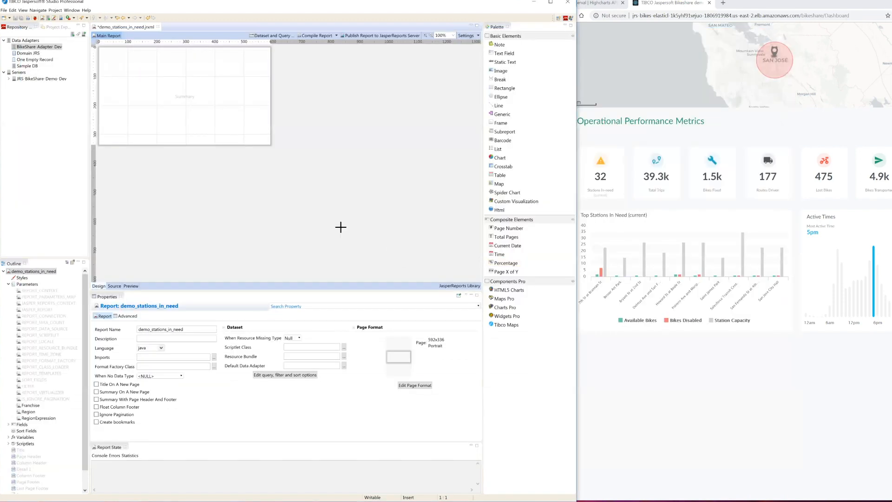
key(ctrl+s)
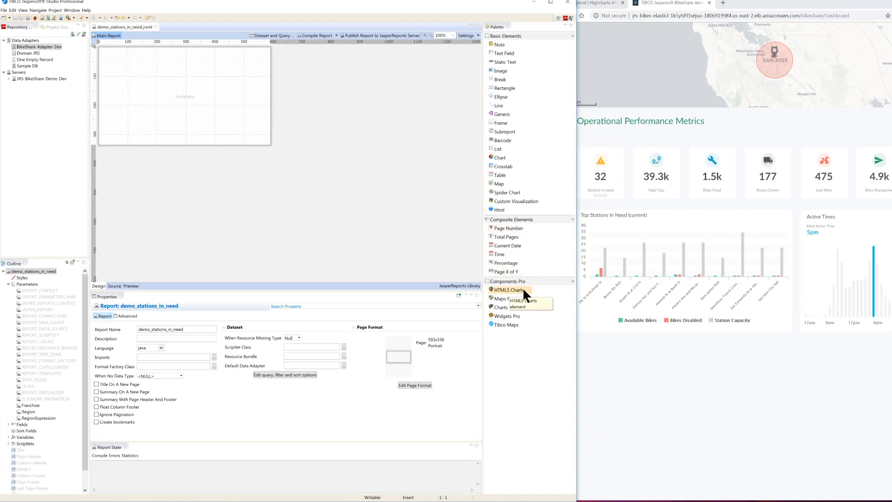
Step: Place an HTML5 chart in the Summary band and choose the Column chart type
drag(518, 288, 157, 82)
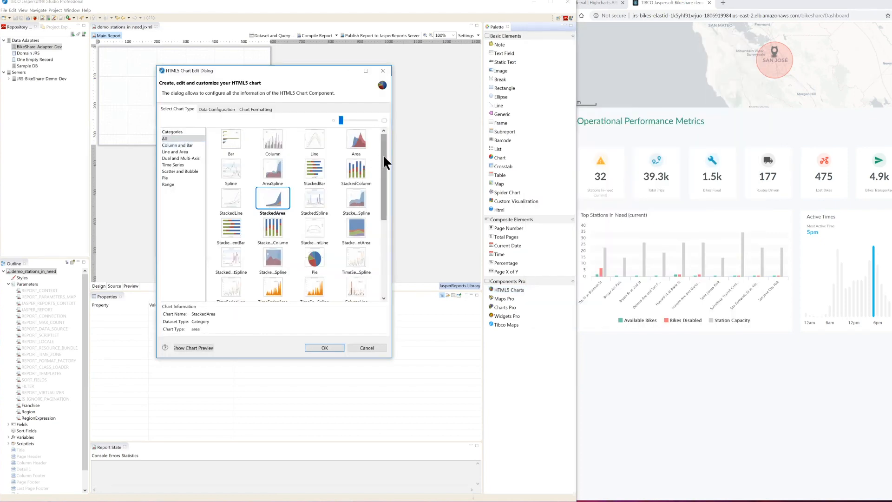
drag(384, 157, 431, 168)
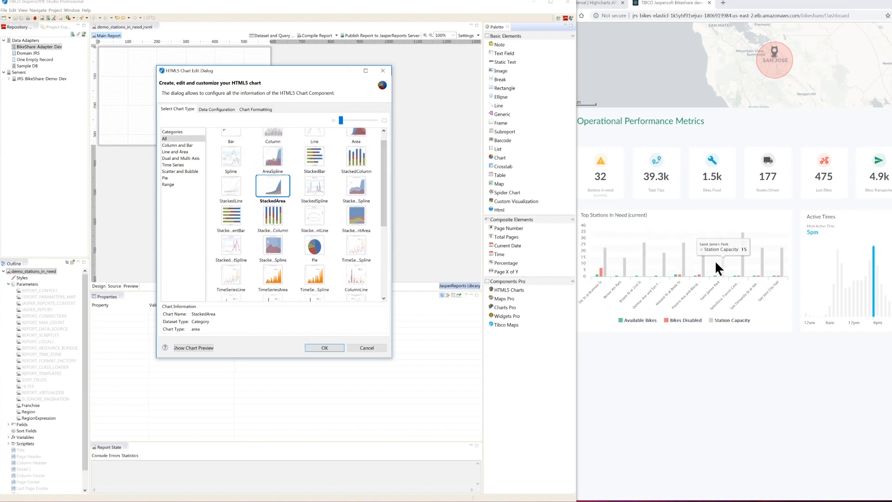
click(268, 136)
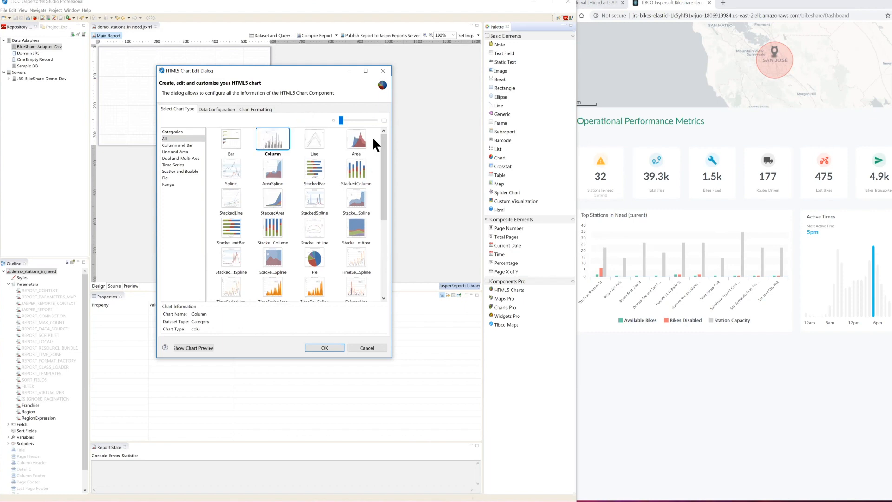
Step: Confirm the column chart, size it to fit both the width and height of the Summary band, and save the report
click(319, 349)
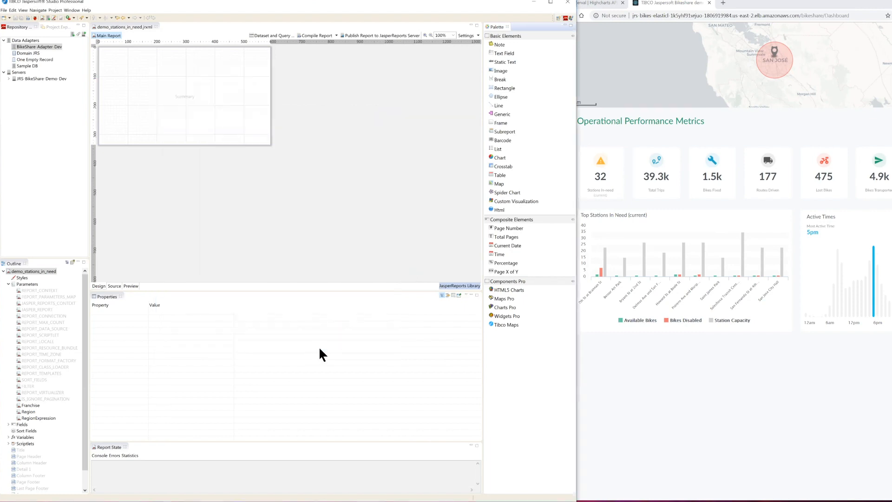
drag(211, 112, 165, 92)
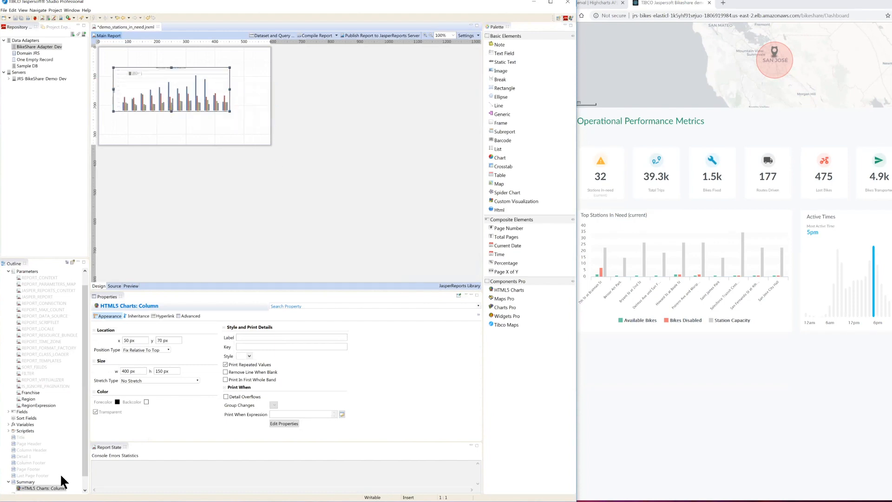
scroll(48, 446, down, 1)
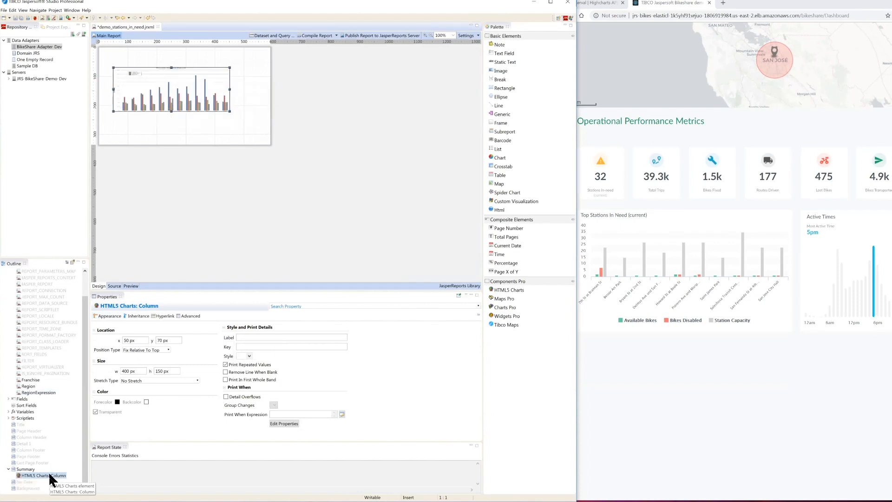
right_click(50, 472)
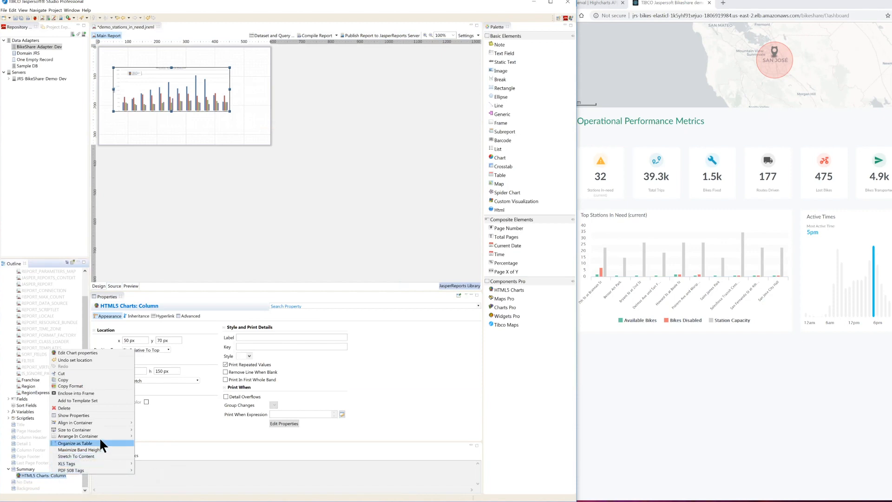
mouse_move(103, 430)
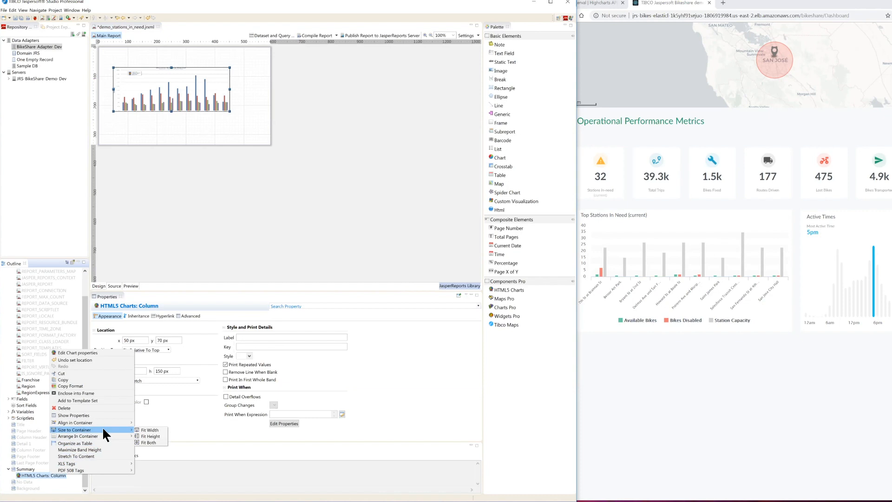
click(153, 442)
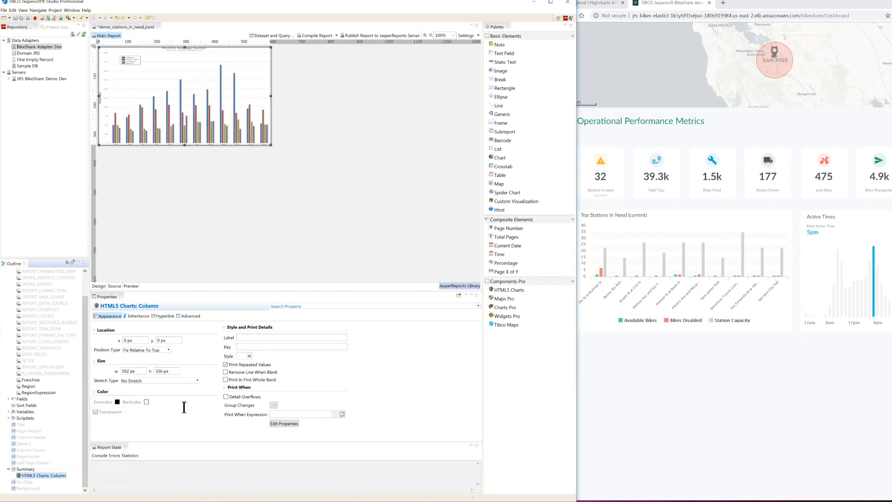
click(217, 172)
key(ctrl+s)
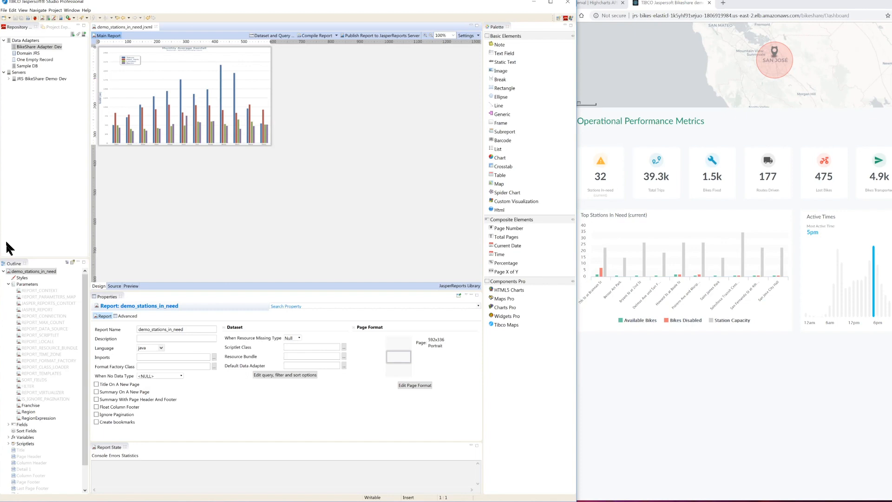
Step: Edit the chart properties and set the data configuration's category expression to $F{station_name}
right_click(176, 76)
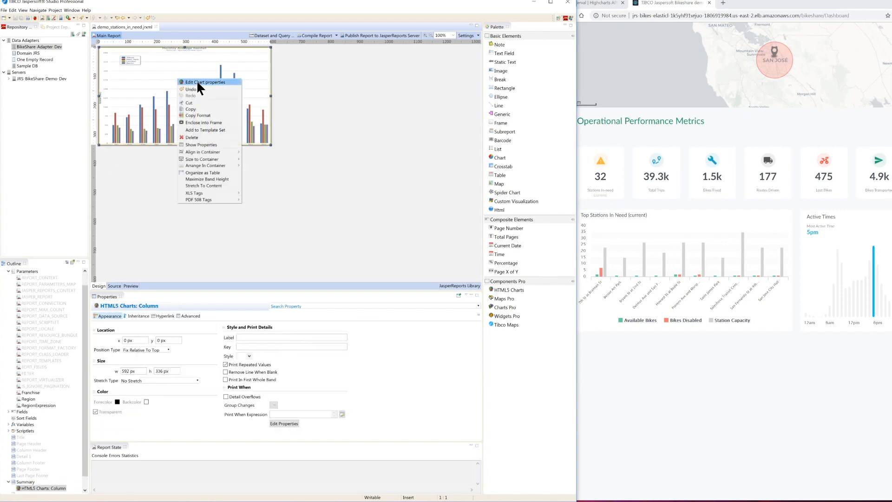
click(196, 82)
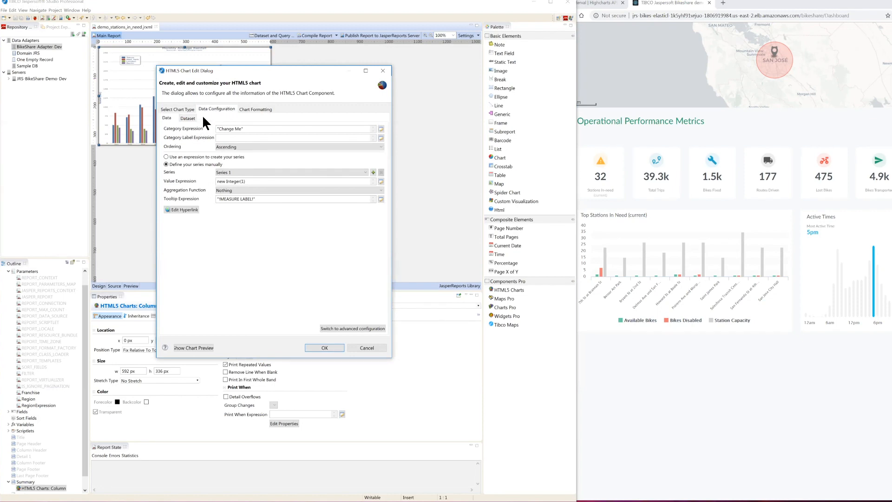
click(190, 118)
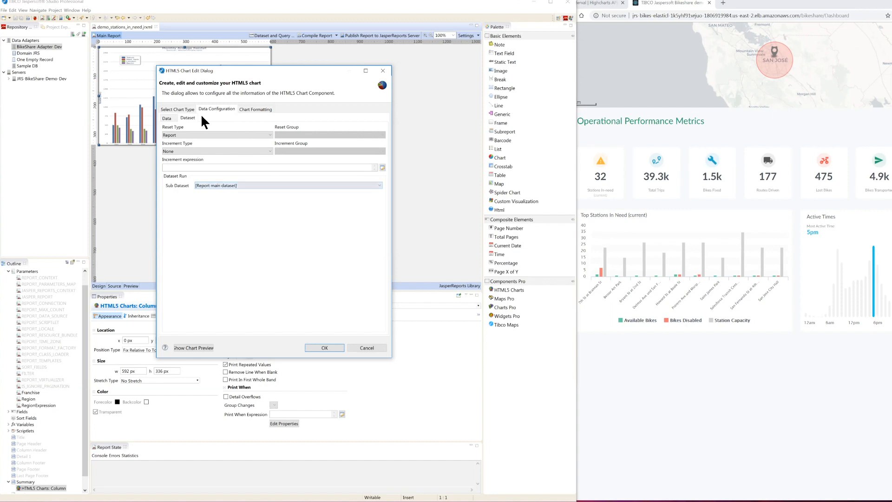
click(167, 119)
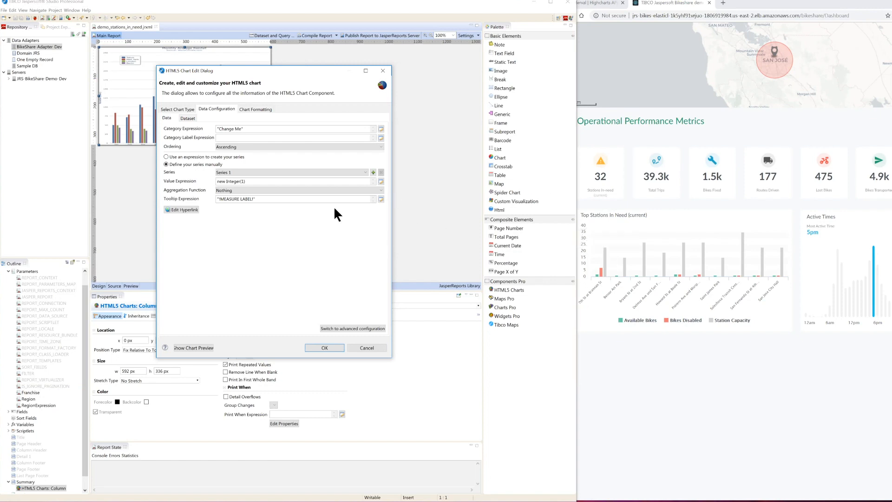
click(381, 129)
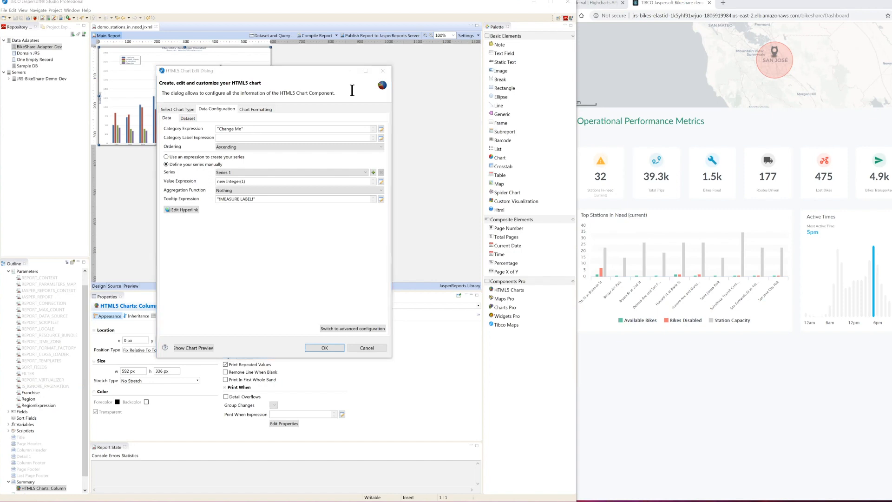
drag(253, 129, 209, 128)
key(BackSpace)
click(220, 128)
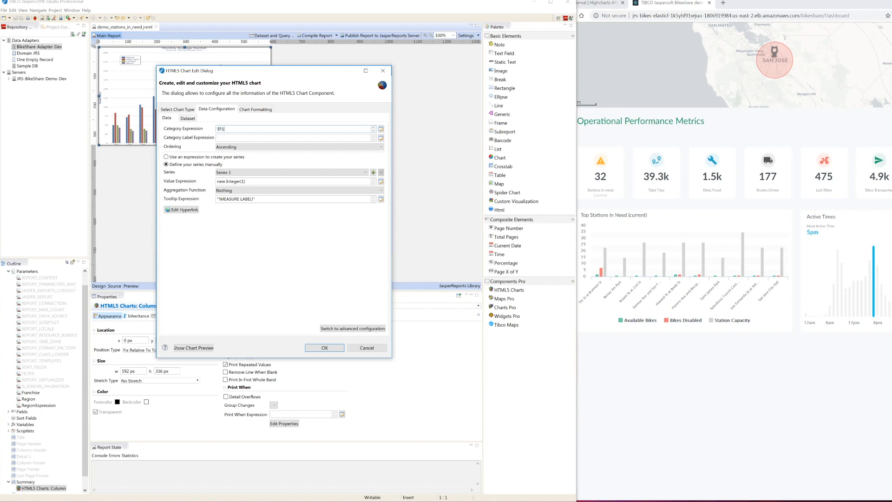
text($F{station_name)
click(221, 137)
Step: Set Series 1's value expression to $F{num_bikes_available} and its tooltip expression to "Available Bikes"
mouse_move(608, 272)
drag(249, 181, 217, 181)
text($F{num_bikes_available)
drag(275, 198, 210, 203)
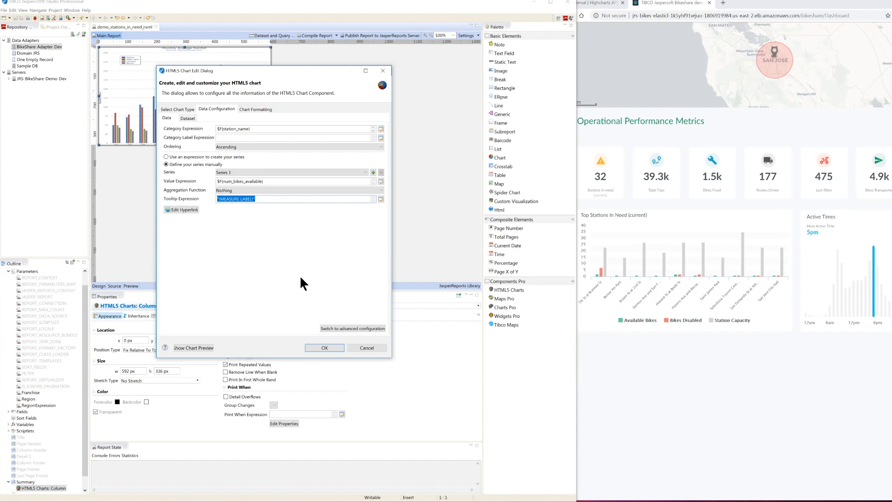
text("Available Bikes)
Step: Add a second series with value expression $F{num_bikes_disabled} and tooltip expression "Bikes Disabled"
drag(268, 180, 215, 180)
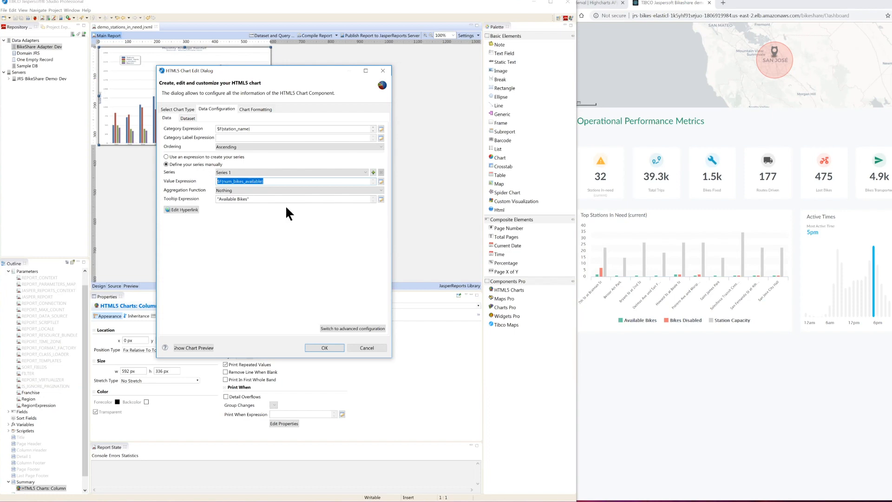
click(373, 172)
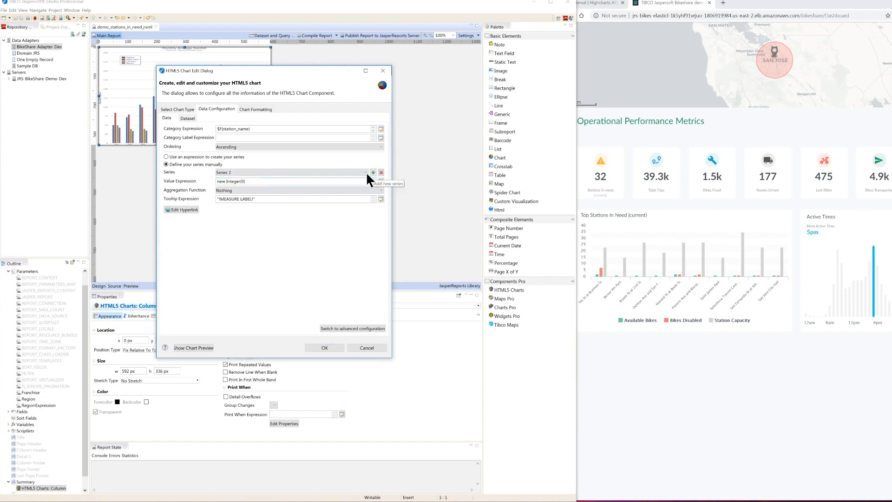
drag(248, 181, 204, 182)
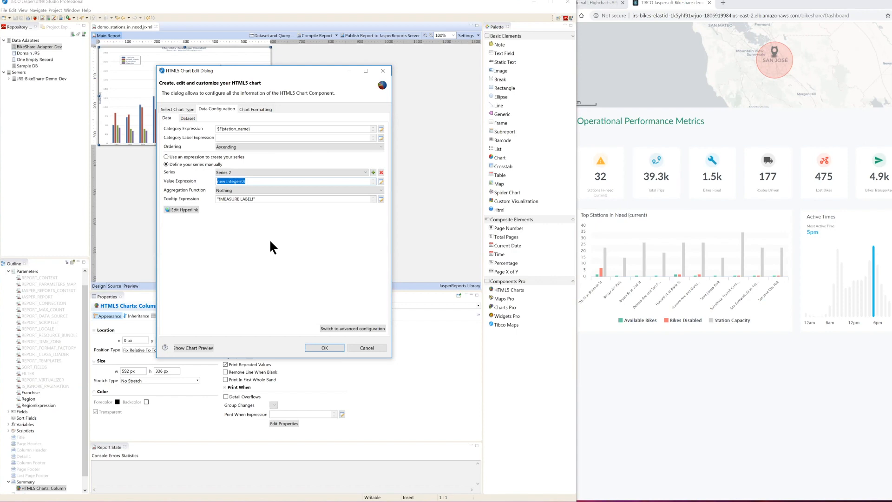
text($)
text(F{num_bikes_disabled)
drag(260, 200, 210, 200)
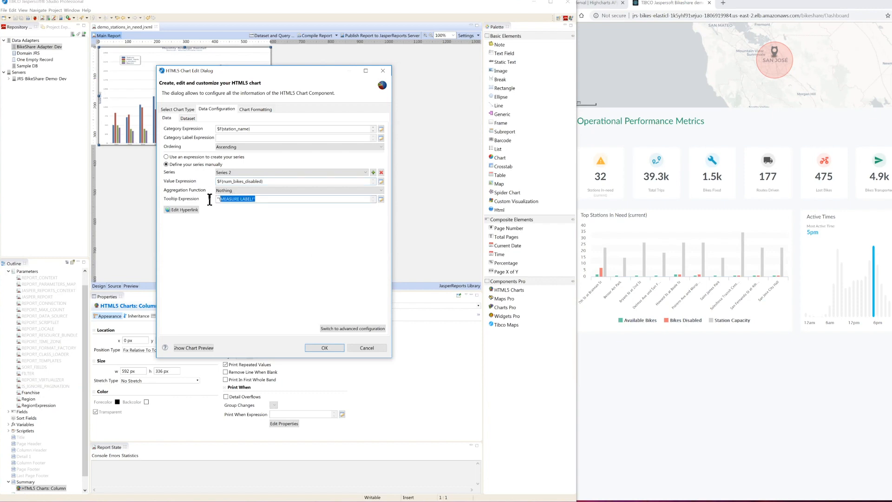
text("BikesDisabled)
Step: Add a third series and set its value expression to the capacity field using the Expression Editor
click(373, 172)
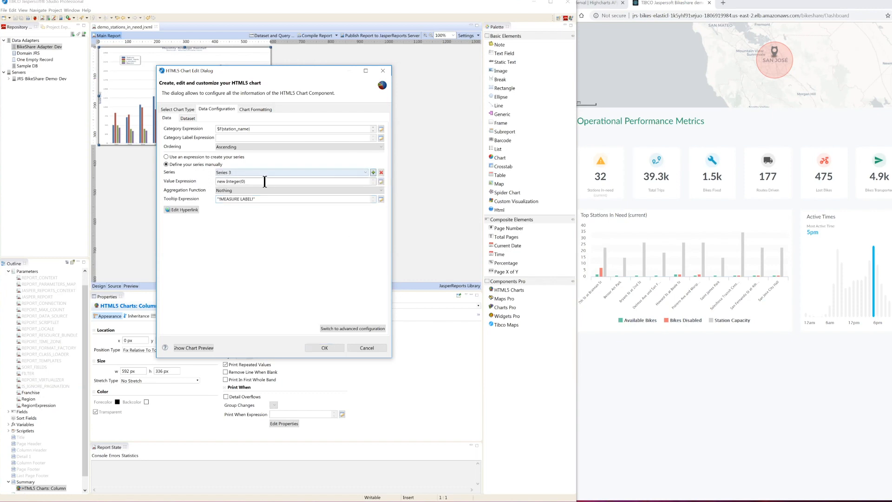
click(380, 181)
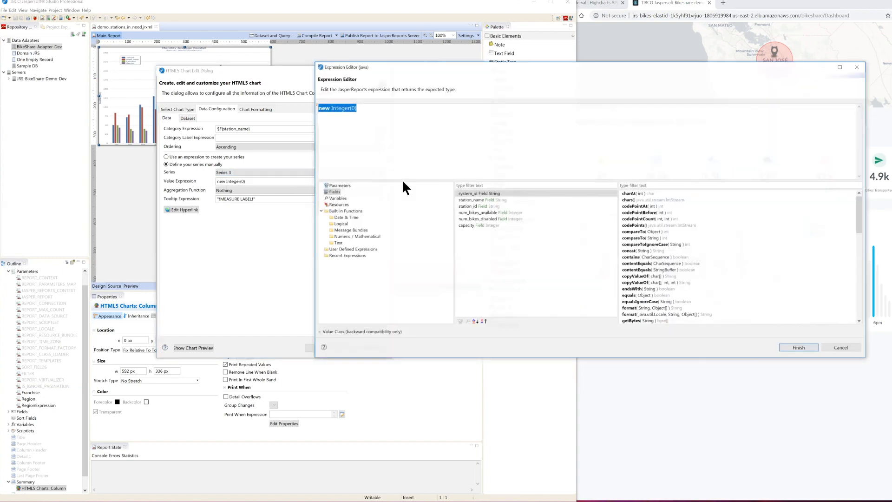
click(335, 185)
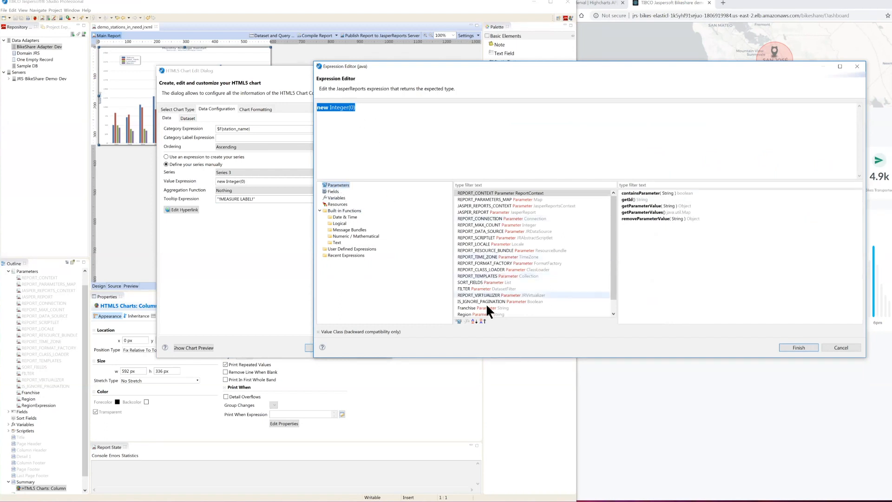
scroll(482, 302, down, 1)
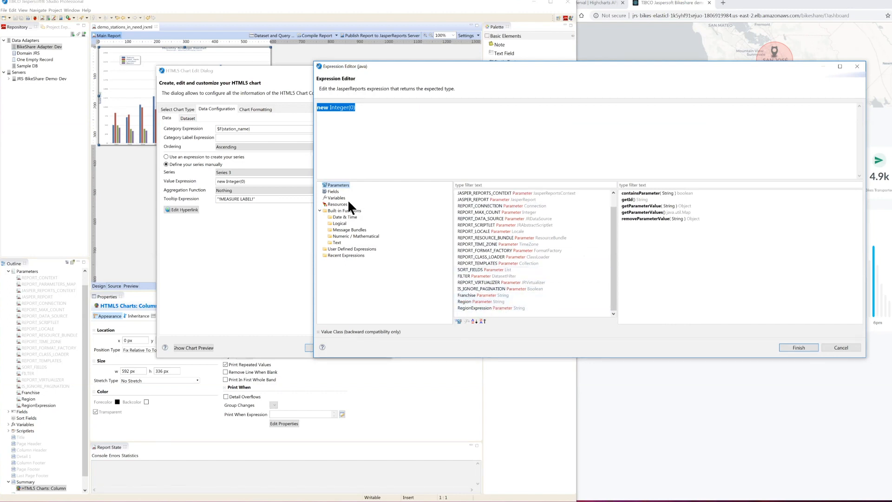
click(334, 192)
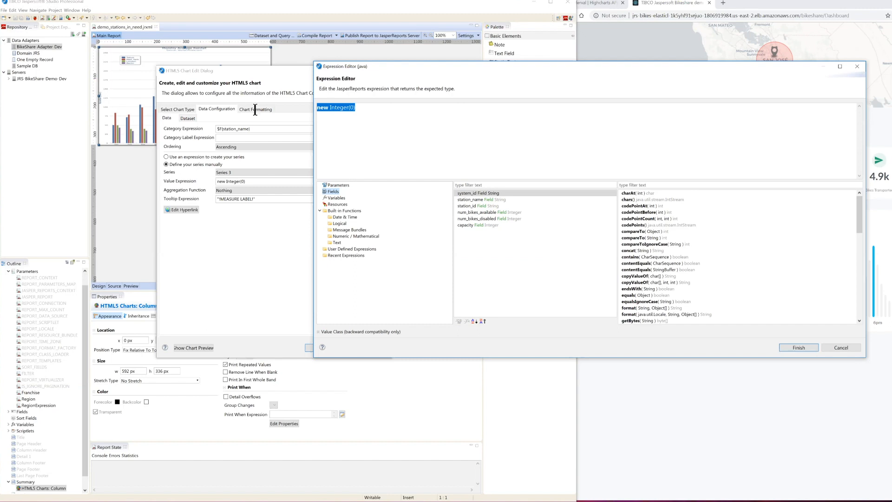
double_click(469, 224)
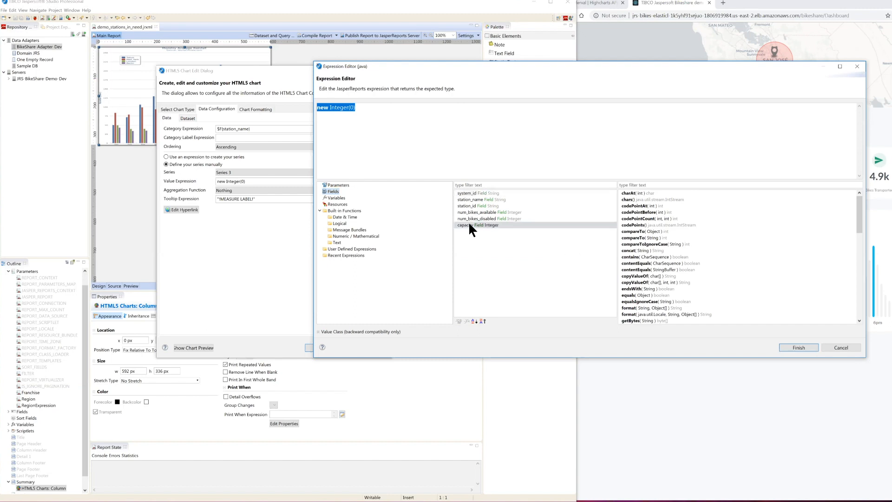
click(801, 347)
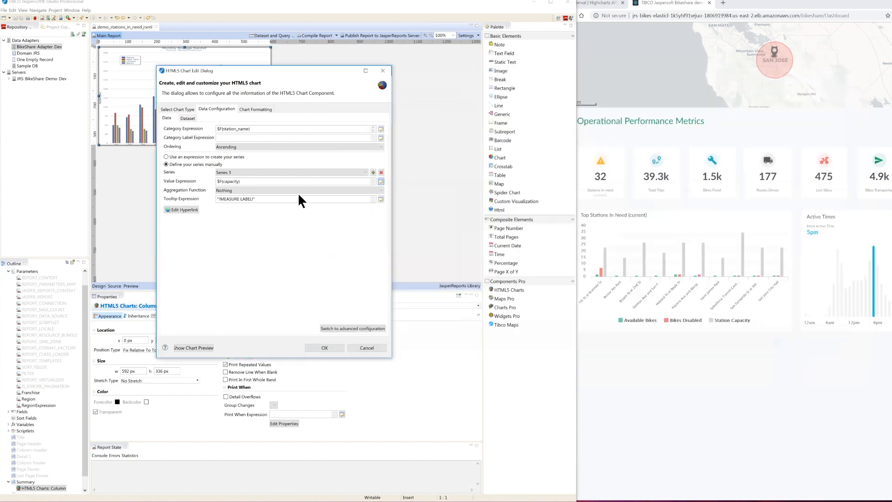
Step: Set Series 3's tooltip expression to "Station Capacity", accept the chart settings and save the report
drag(265, 197, 202, 197)
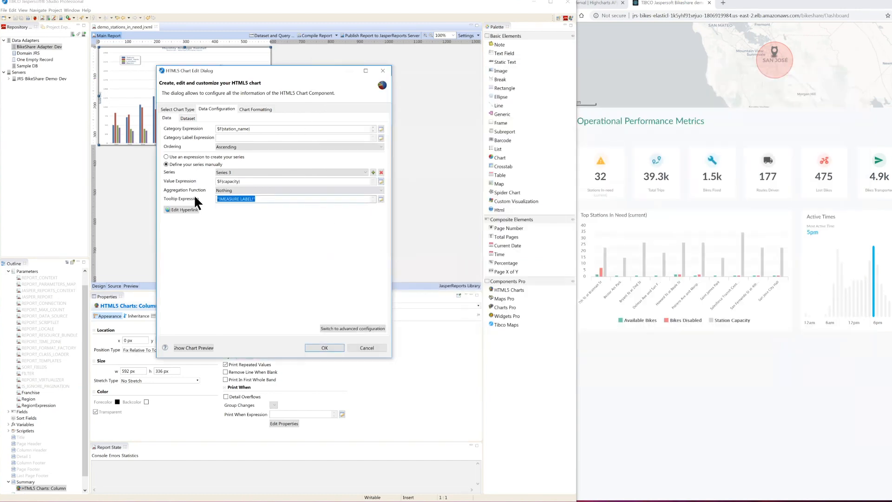
text("Station Capacity)
click(327, 346)
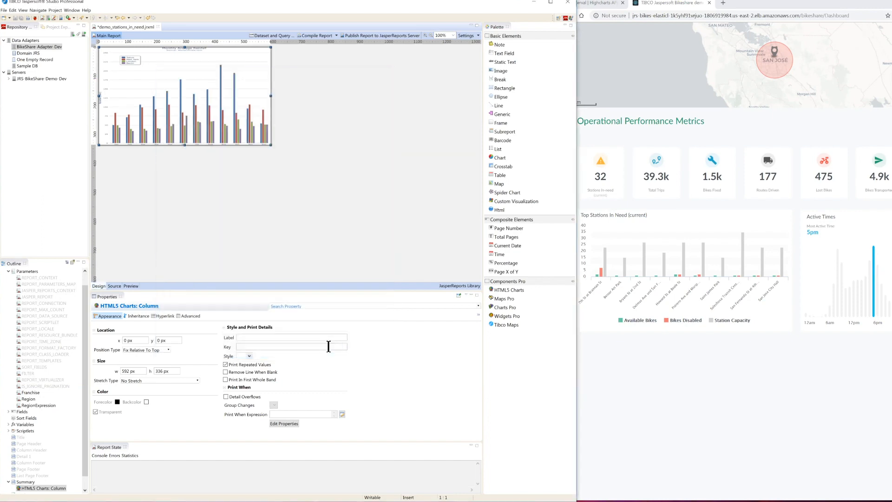
click(306, 175)
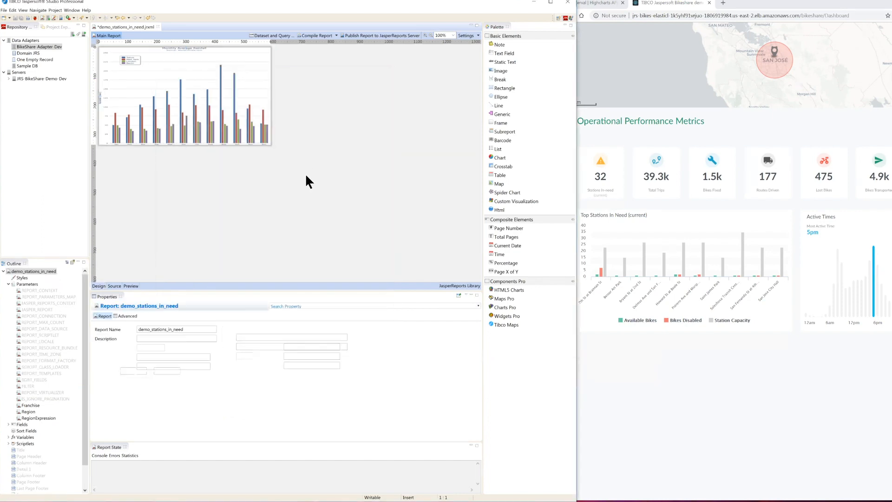
key(ctrl+s)
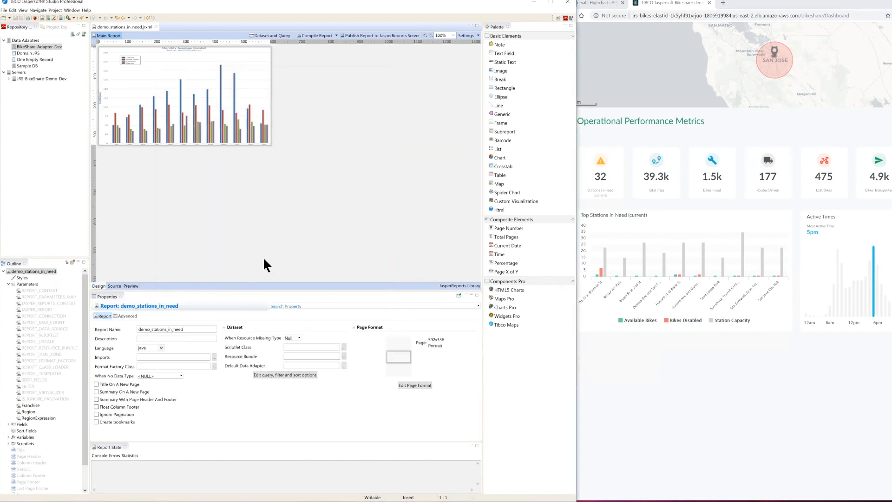
Step: Preview the report, examine the compilation errors in an enlarged Report State view, and preview the report again
click(131, 286)
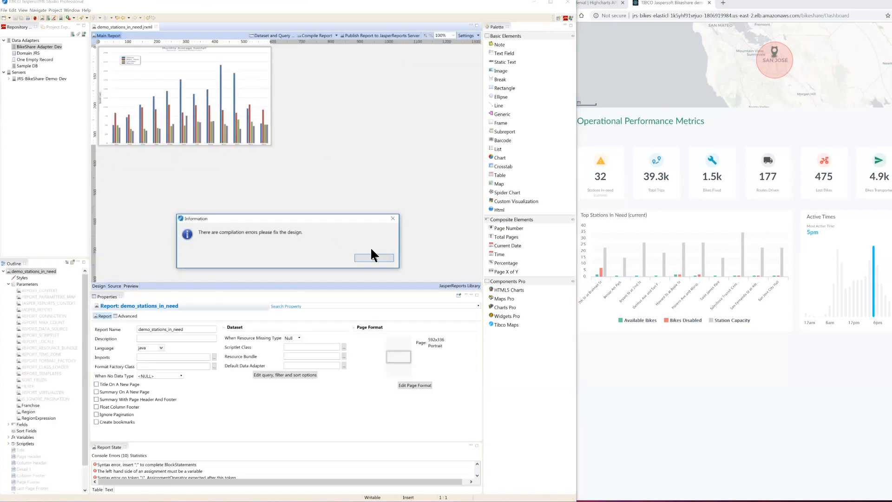
click(374, 258)
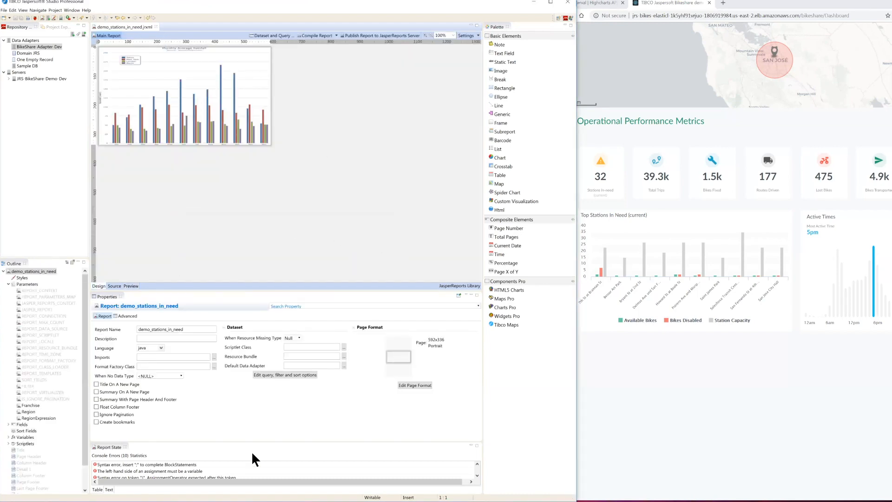
scroll(218, 470, down, 3)
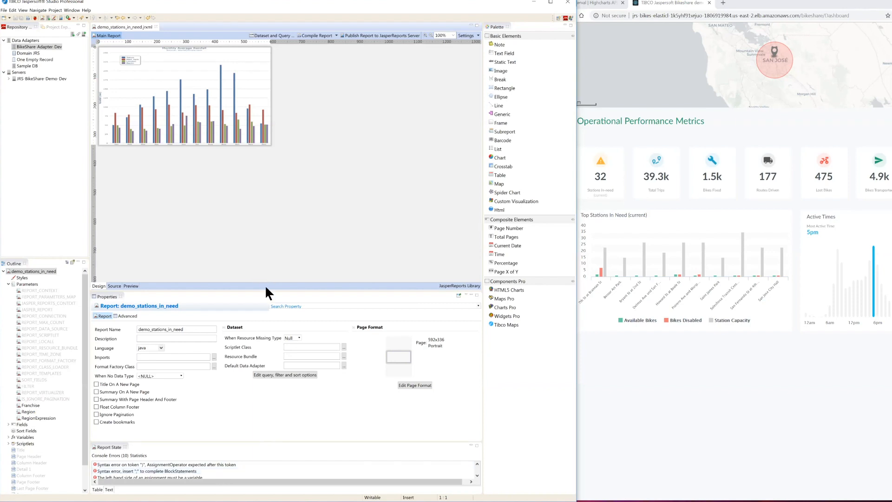
drag(263, 289, 274, 204)
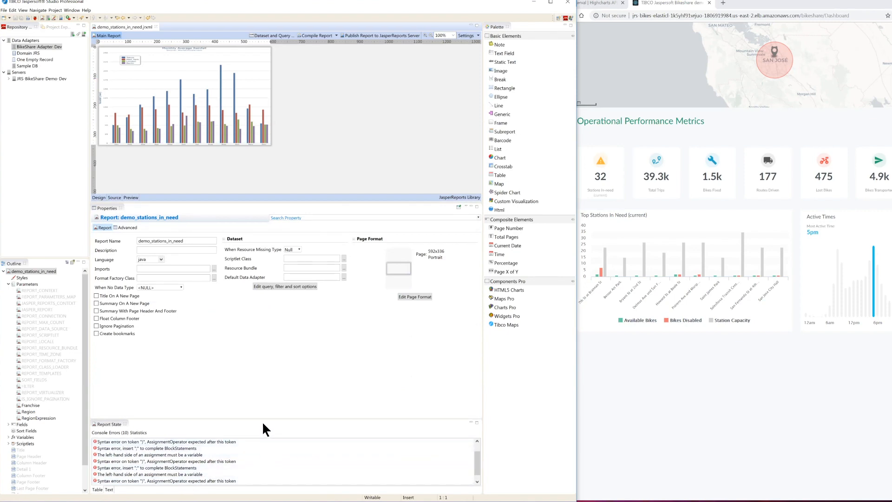
drag(262, 420, 260, 355)
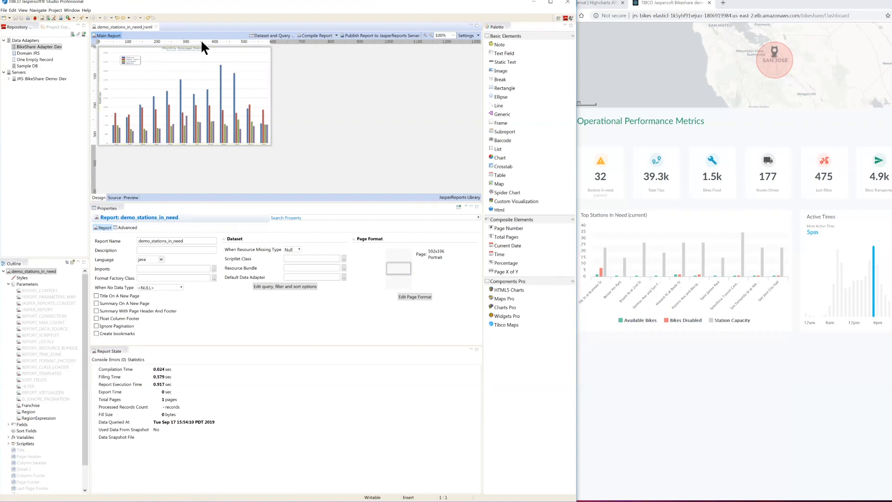
click(132, 197)
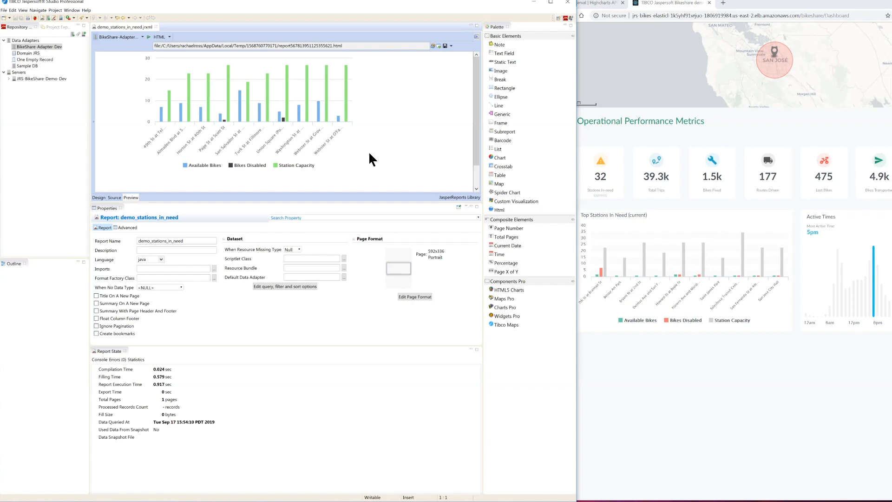
Step: Return to the report design and open the HTML5 column chart's edit dialog, moving it clear of the workspace for more room
click(98, 197)
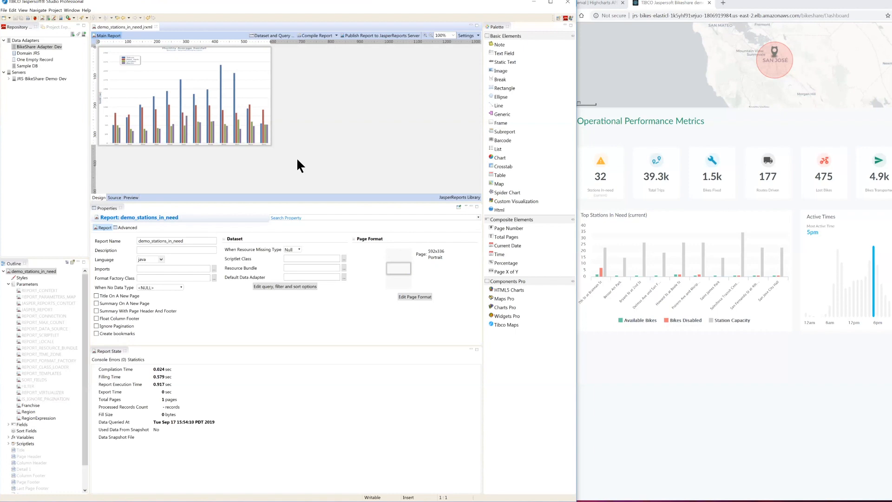
click(218, 111)
click(218, 114)
right_click(229, 117)
key(Escape)
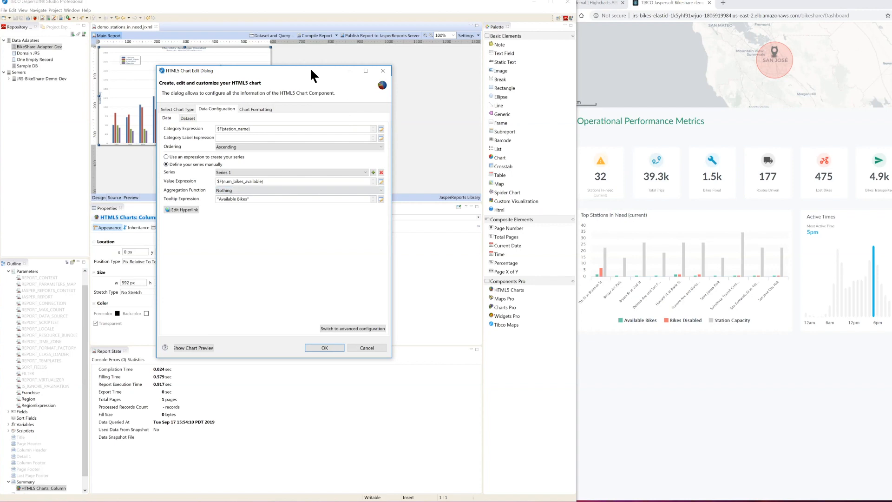
drag(311, 70, 185, 35)
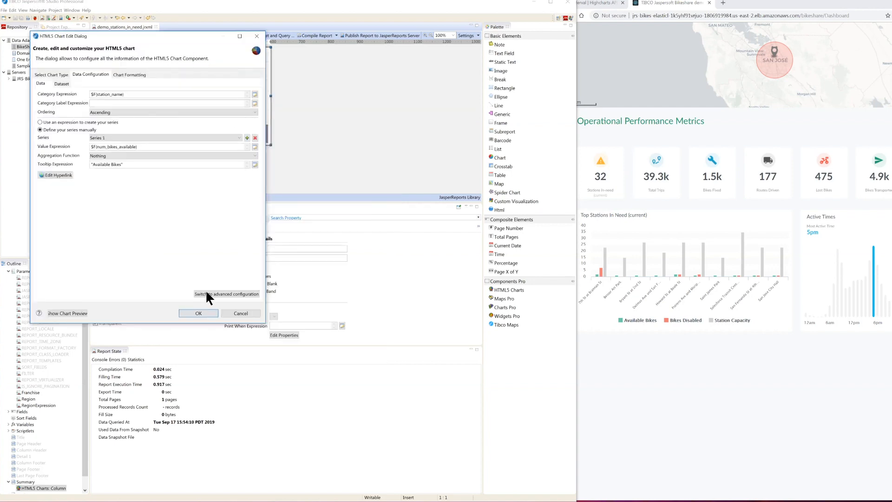
Step: Show the chart preview beside the chart settings, widen it and turn on Auto Refresh
click(79, 314)
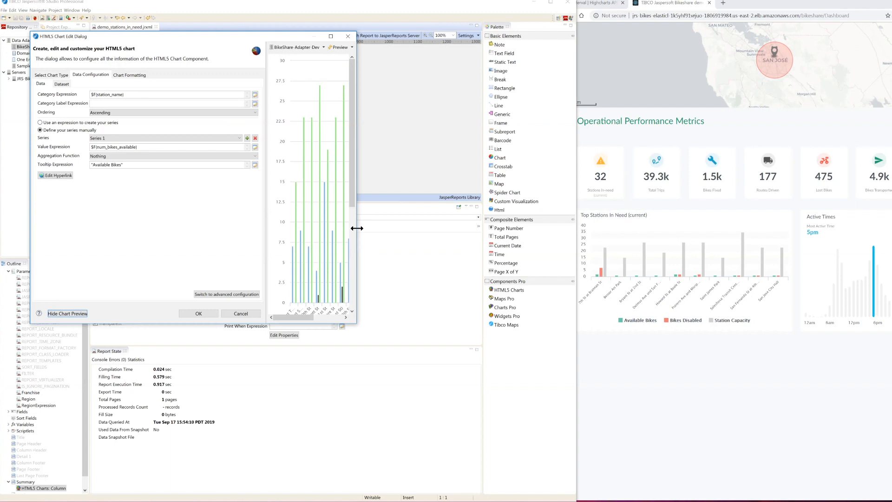
drag(357, 228, 467, 241)
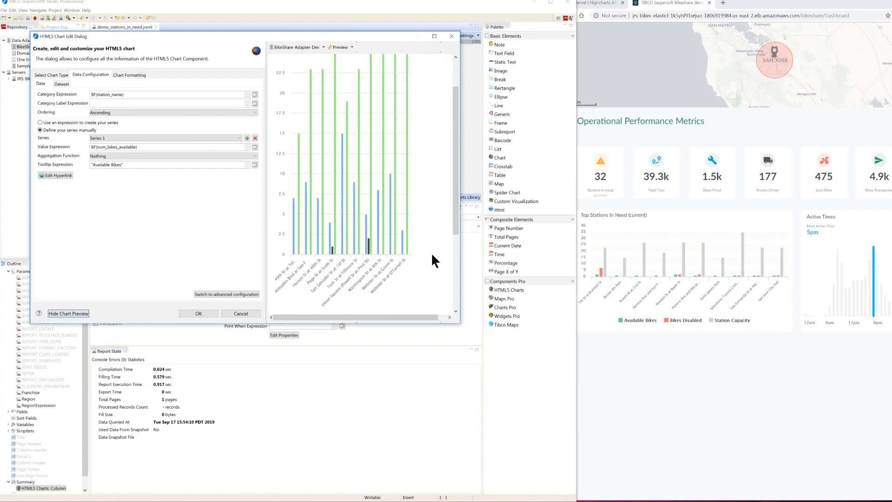
click(351, 47)
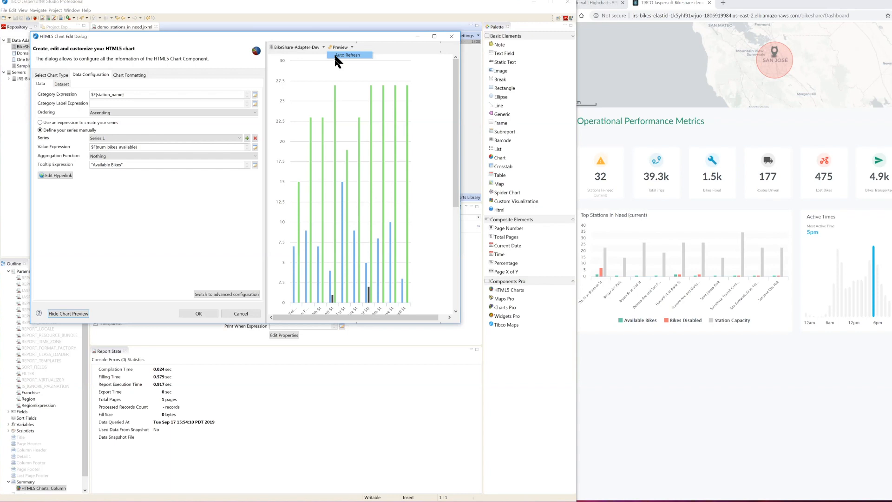
click(335, 55)
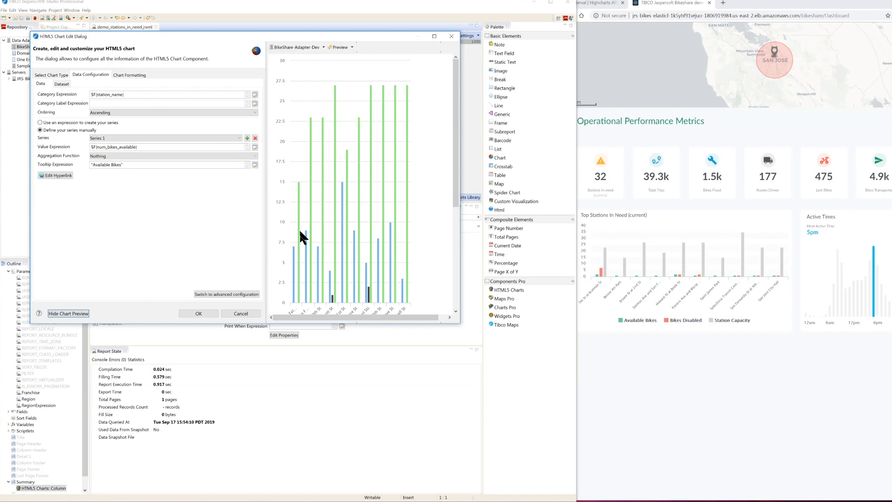
scroll(300, 232, down, 3)
scroll(300, 229, up, 1)
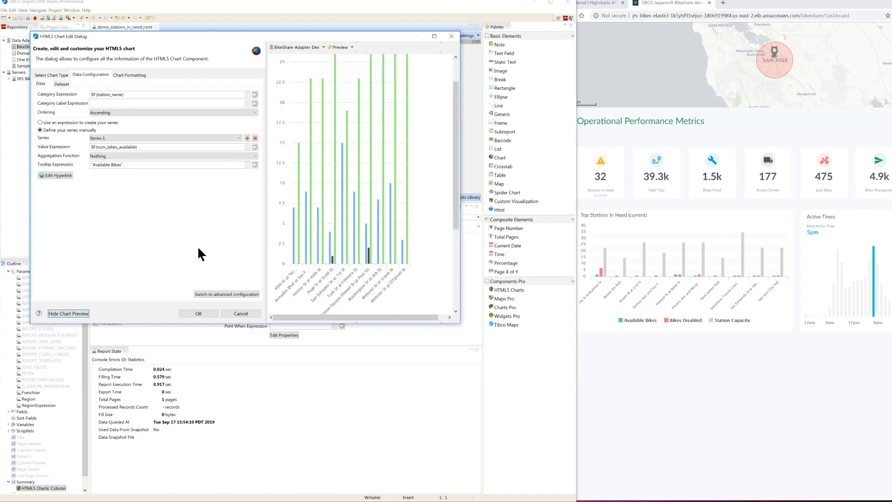
Step: Set the chart's Colors Palette to an Arrays.asList expression of hex colours starting with "#69caa4", "#f37e78", "#d1d3d2" and ending with "#91e8e1"
click(127, 73)
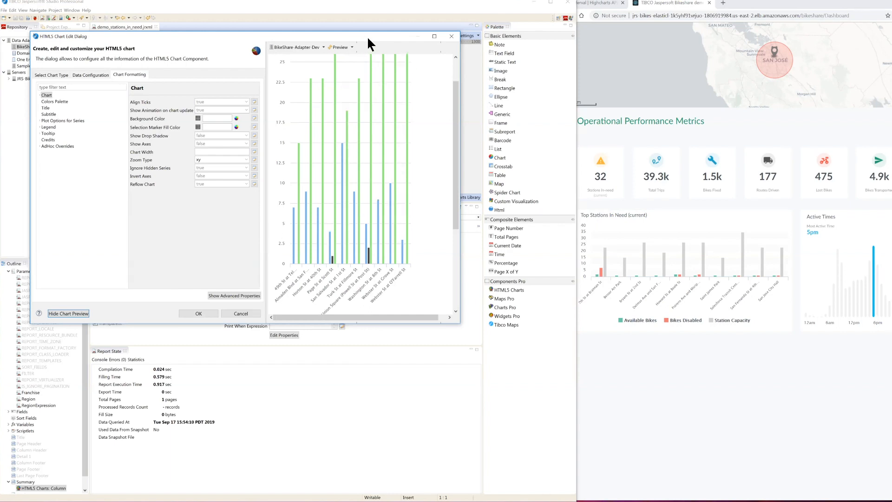
drag(362, 36, 477, 37)
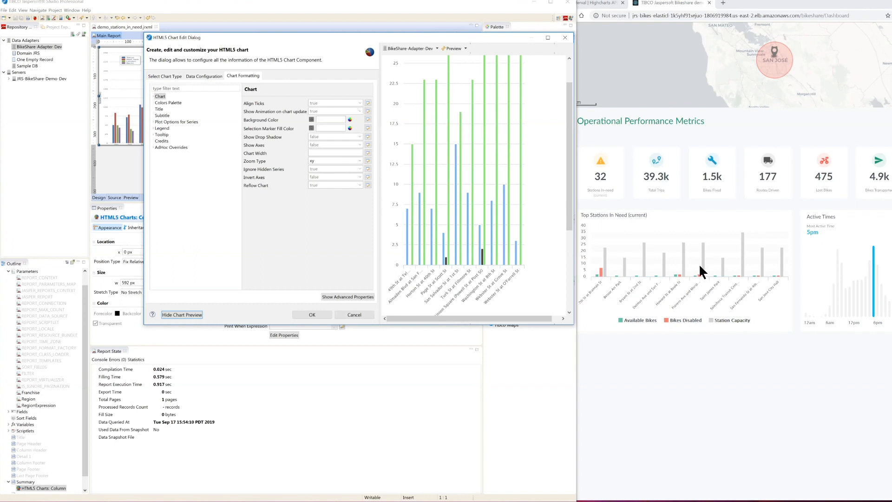
click(160, 102)
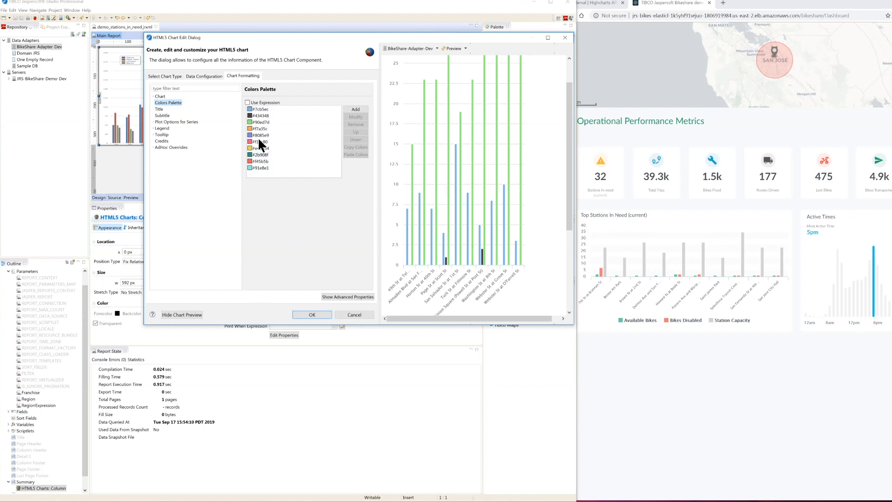
click(248, 102)
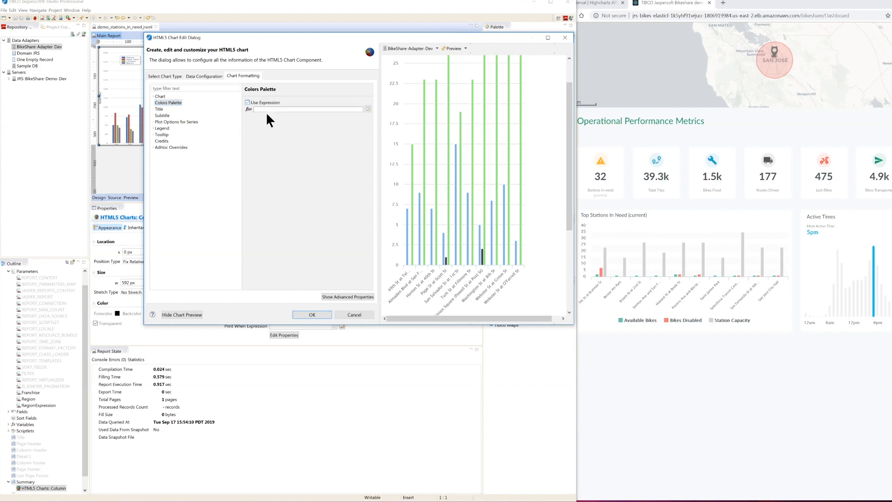
click(367, 110)
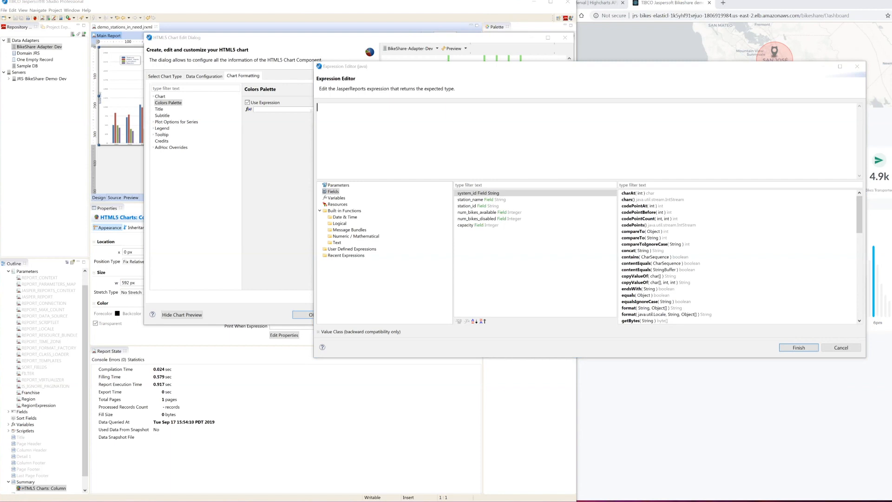
click(384, 113)
text(Arrays.asList("#69caa4","#f37e78","#d1d3d2","#12C2EB","#F19B19","#4E40C3","#f15c80","#7cb5ec","#90ed7d","#8085e9","#e4d354","#2b908f","#f45b5b","#91e8e1"))
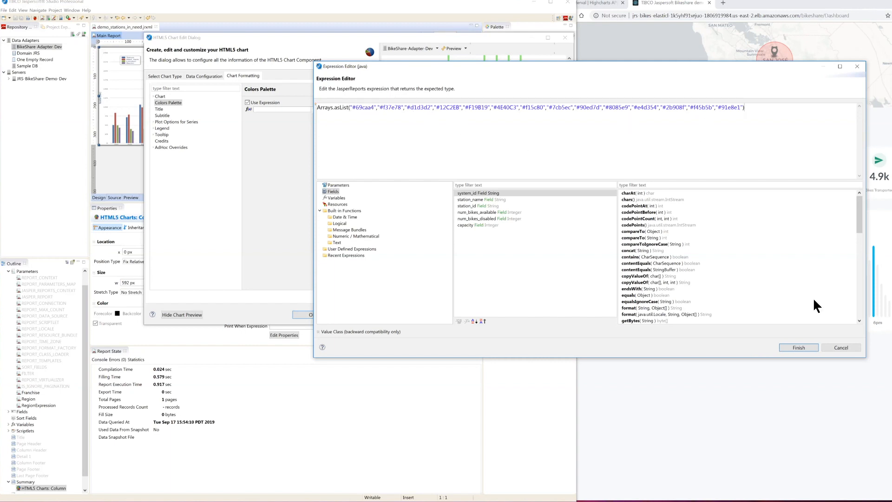
click(801, 347)
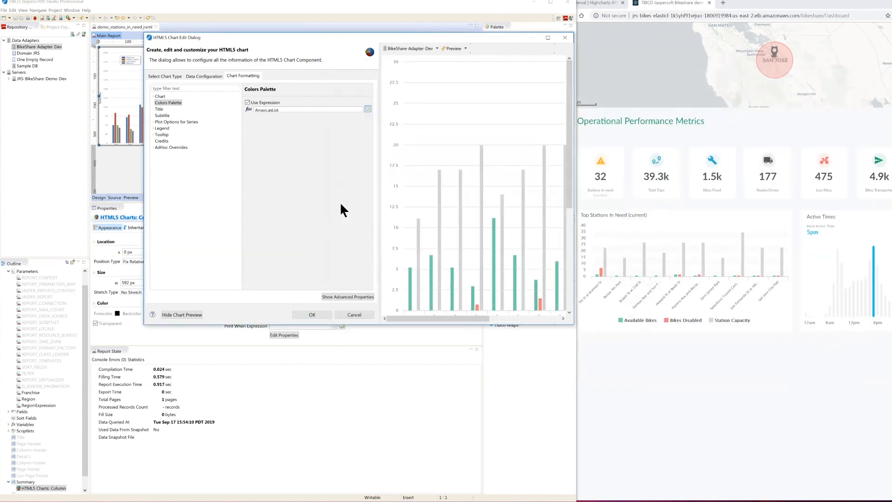
scroll(453, 187, down, 3)
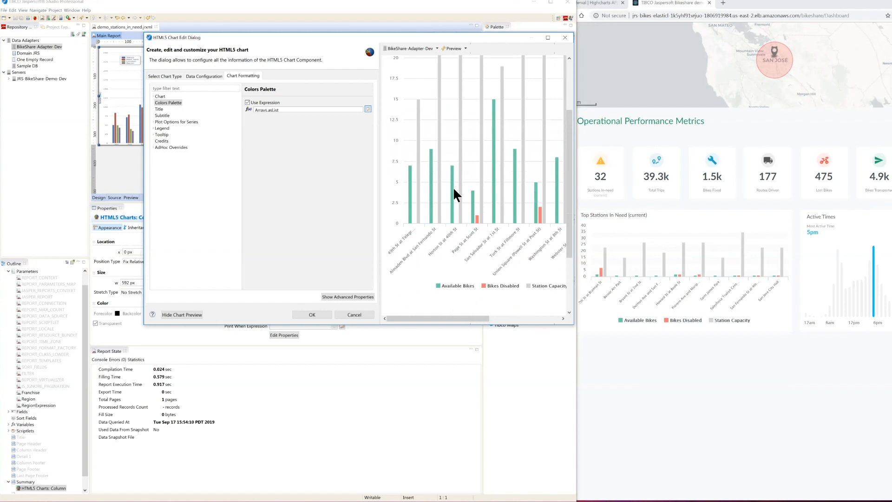
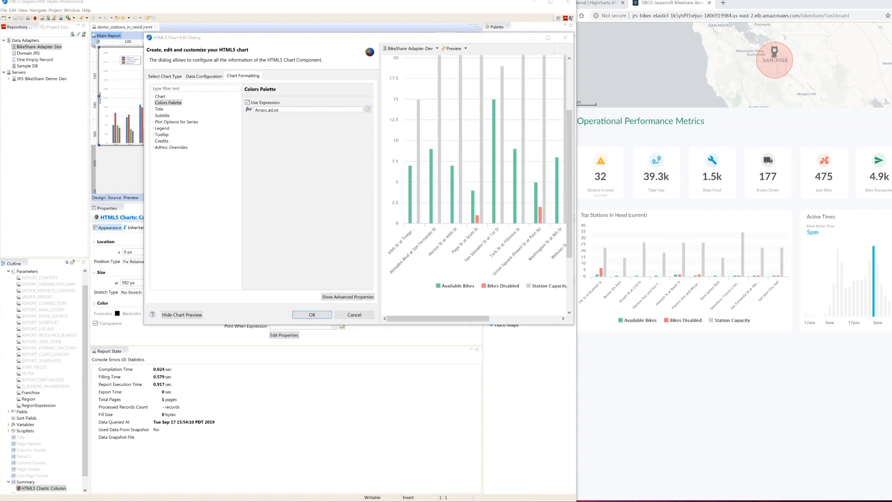
Step: Show the chart's advanced properties and consult the yAxis tickInterval entry in the Highcharts API reference, returning to the Bikeshare dashboard page
click(346, 297)
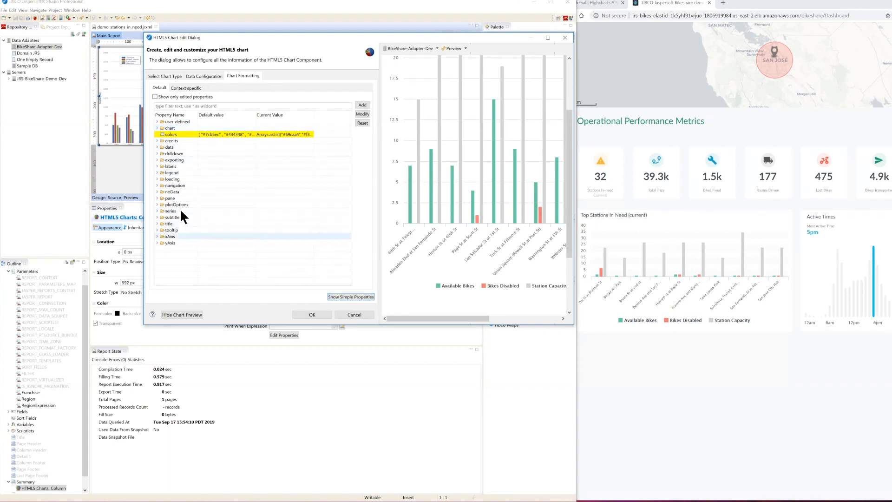
click(589, 8)
scroll(600, 310, up, 5)
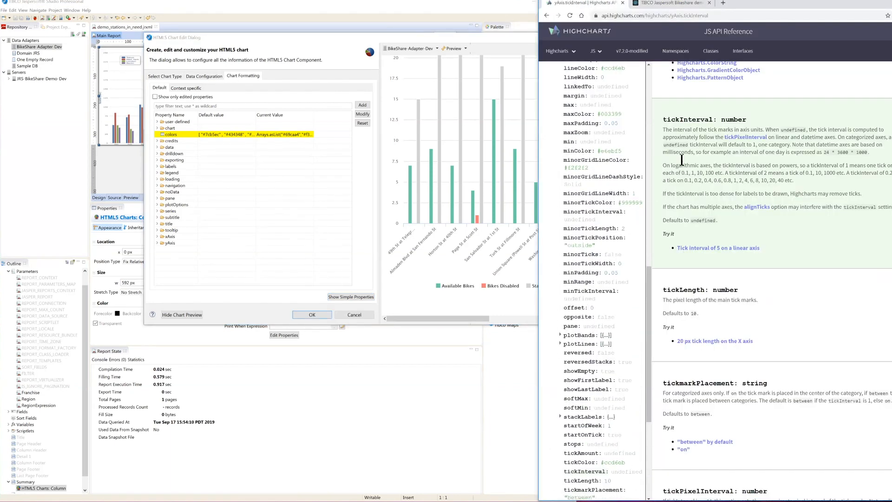
drag(663, 129, 738, 160)
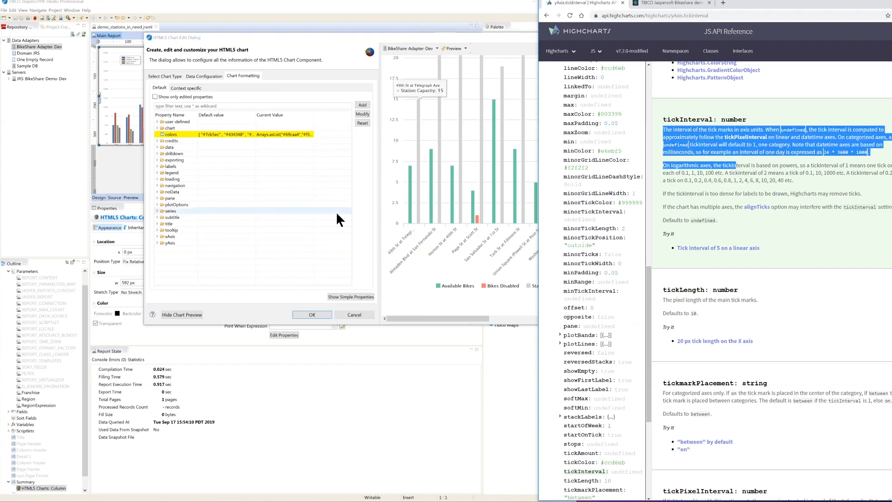
click(797, 227)
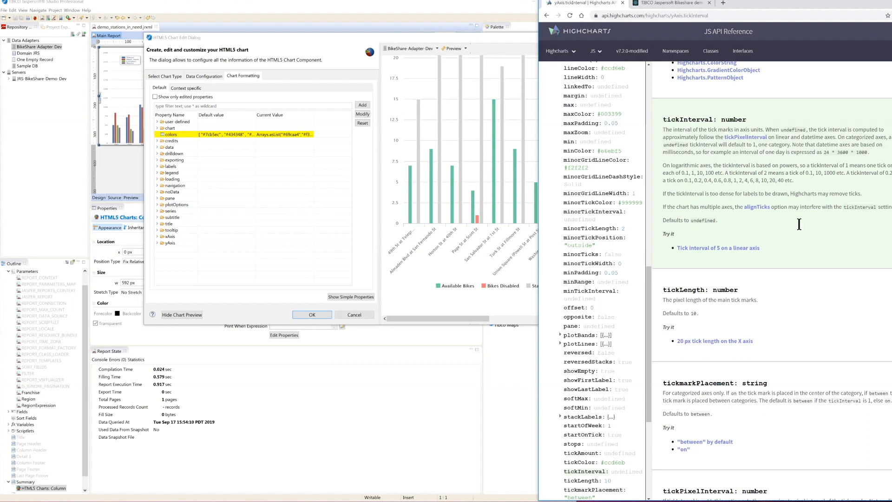
click(662, 4)
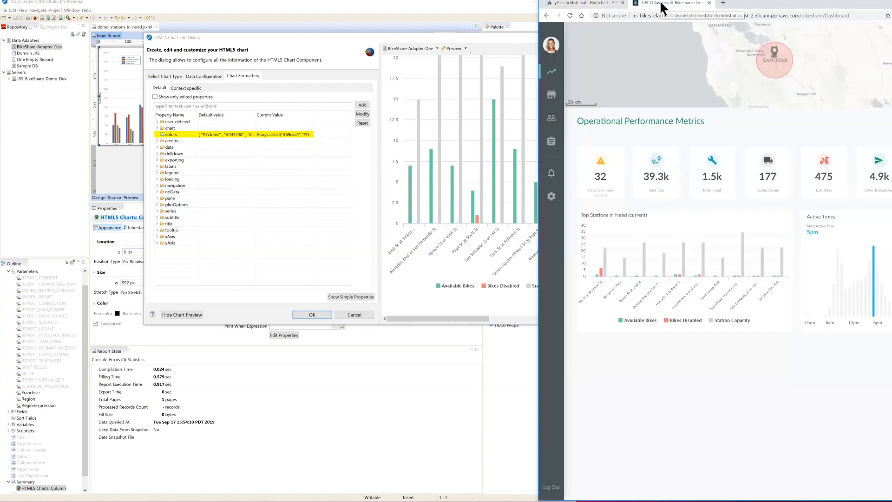
Step: Set the chart's yAxis gridLineWidth property to 0
click(156, 242)
click(156, 242)
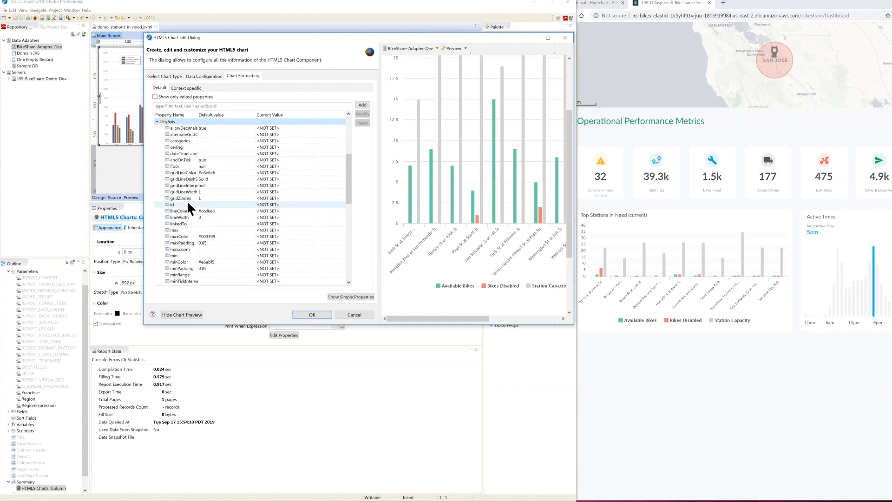
scroll(187, 200, down, 1)
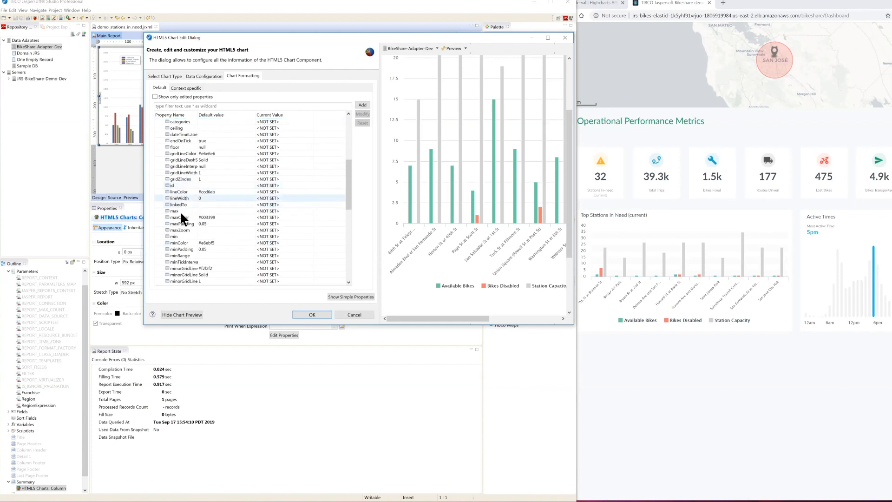
scroll(192, 214, down, 1)
scroll(210, 229, down, 2)
scroll(212, 228, down, 4)
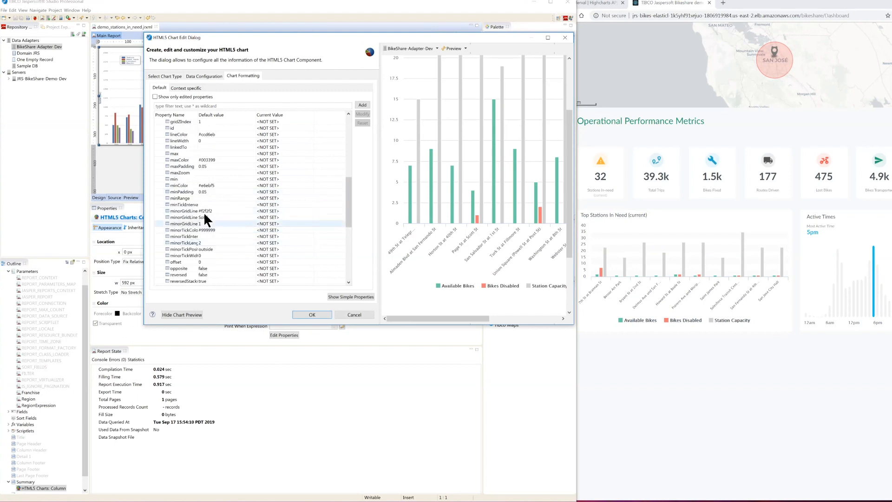
scroll(203, 211, up, 8)
click(187, 191)
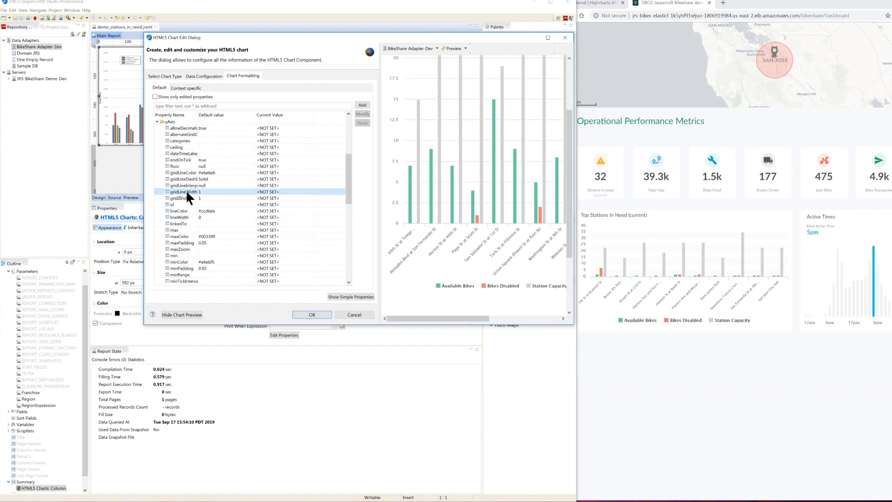
double_click(286, 191)
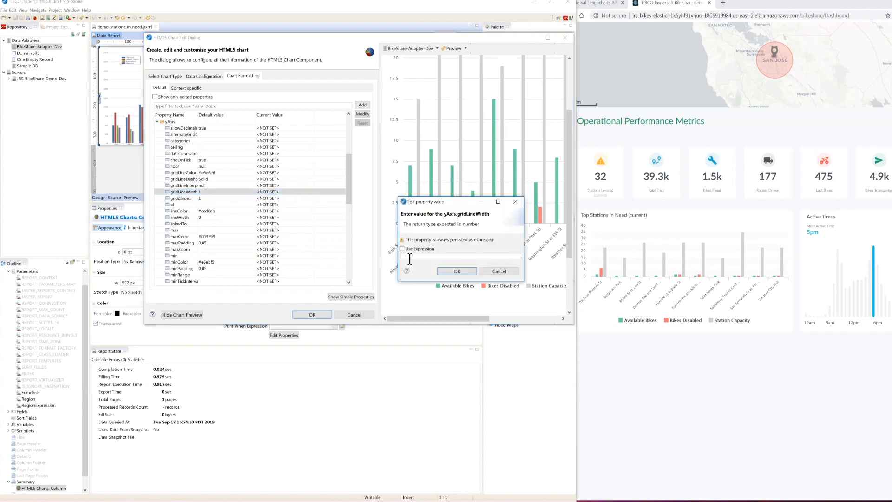
click(405, 256)
text(0)
click(449, 274)
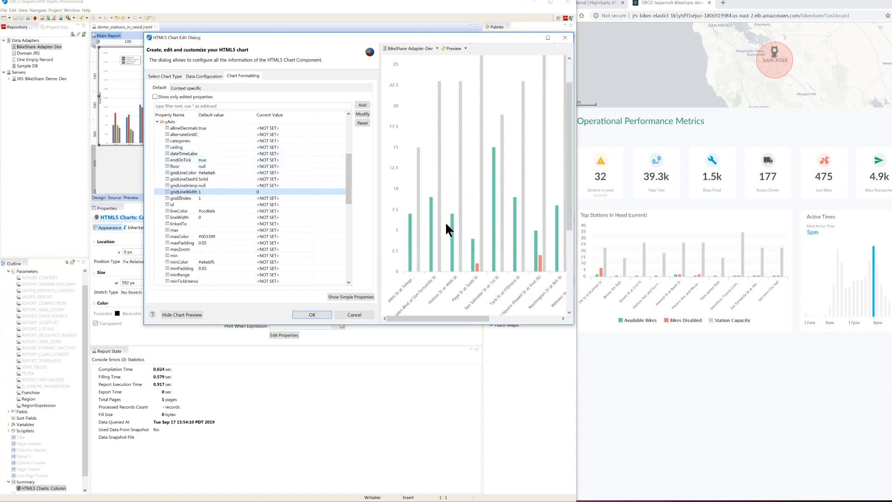
Step: Widen the property name column and select the yAxis alternateGridColor property
click(192, 134)
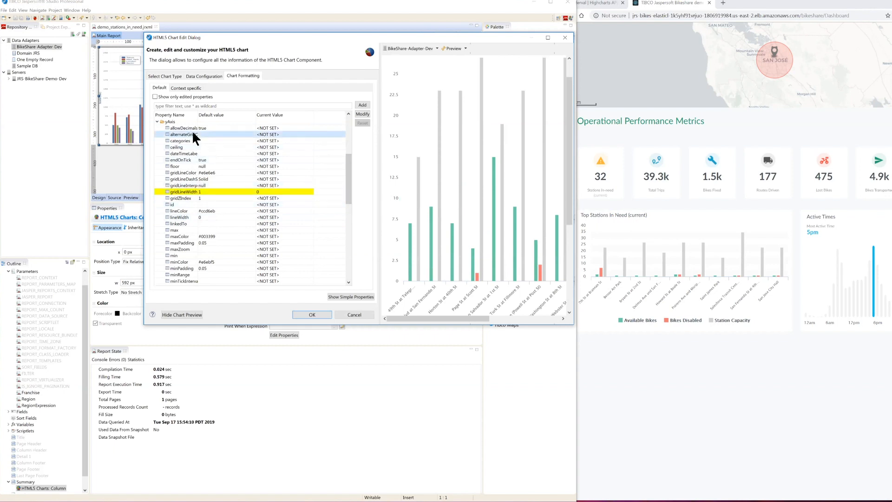
drag(197, 115, 216, 115)
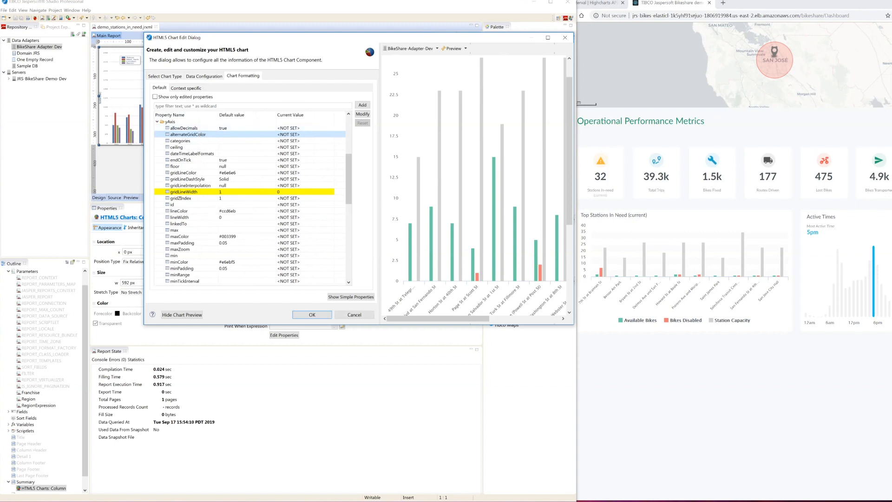
double_click(192, 135)
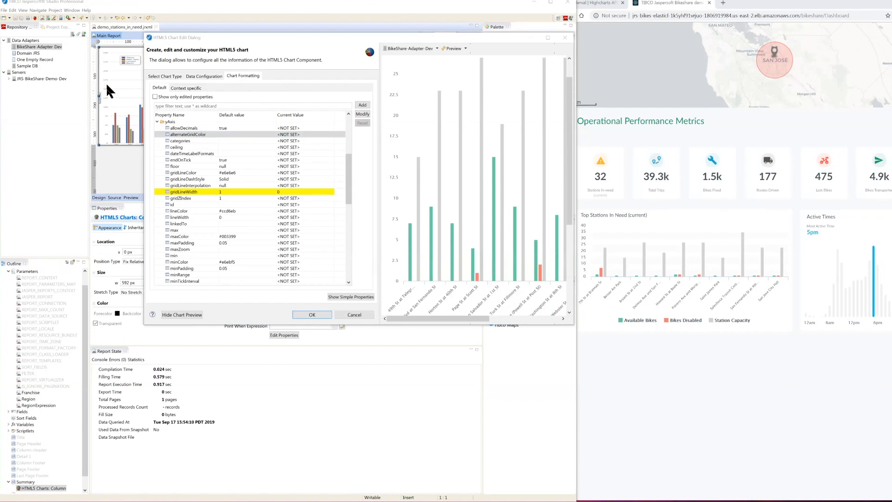
Step: Try to paste the copied text as the value of yAxis alternateGridColor
double_click(300, 135)
text(#FAFBFC)
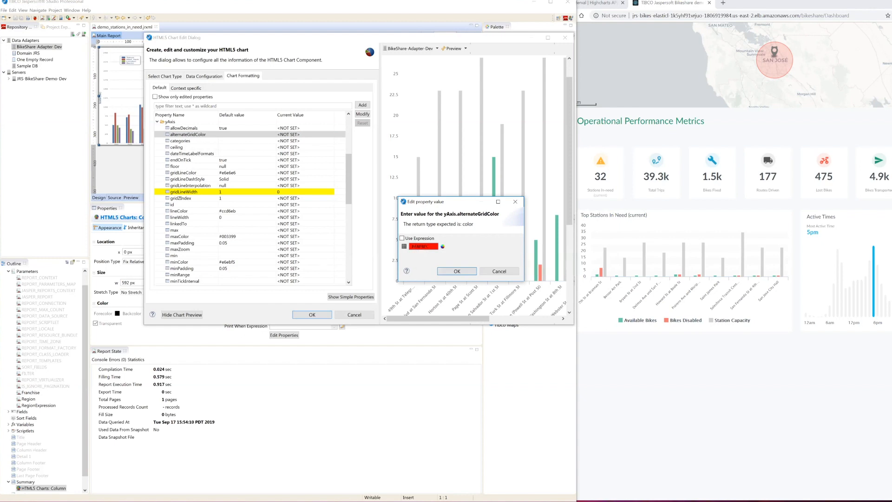
click(467, 269)
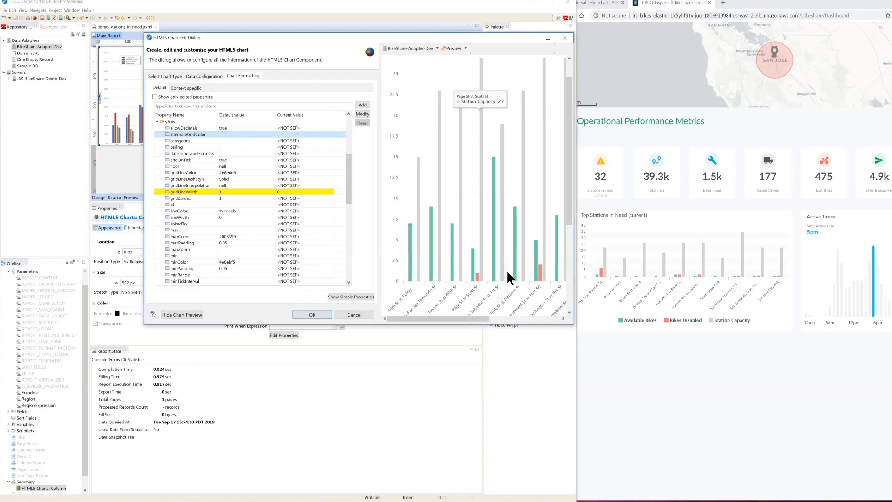
Step: Set the yAxis alternateGridColor to #FAFBFC and check the banding in the chart preview
double_click(288, 134)
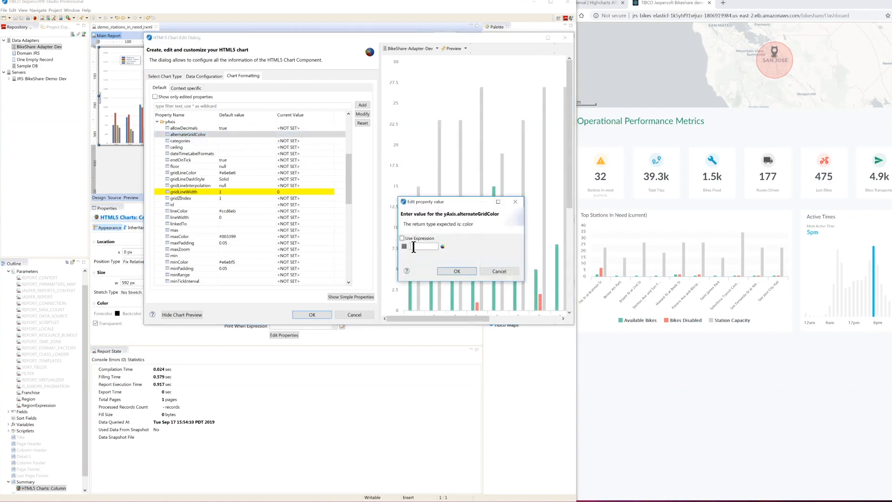
text(#FAFBFC)
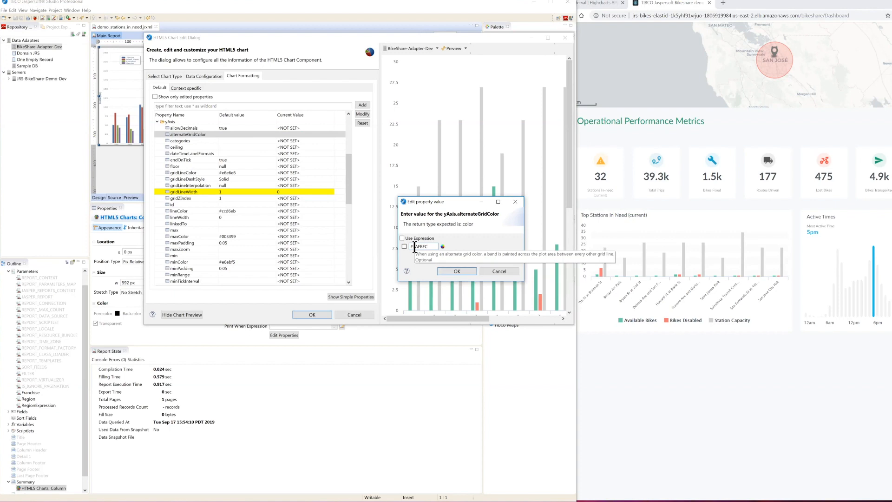
click(457, 268)
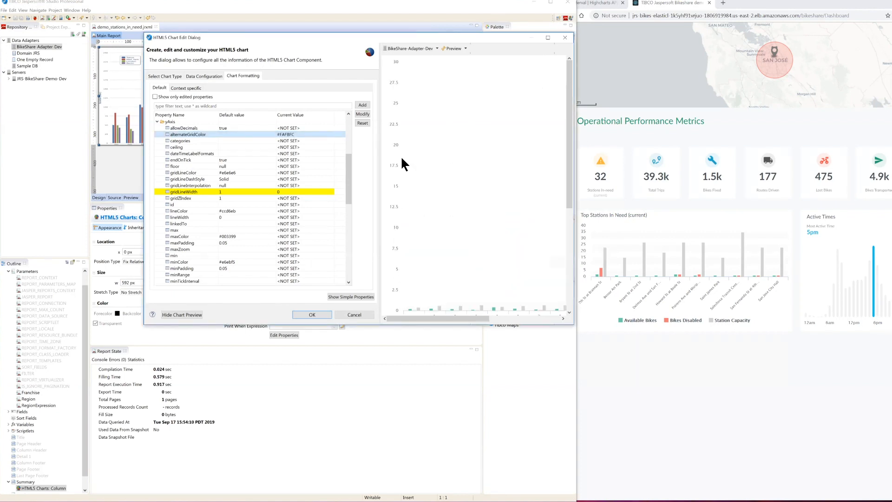
scroll(447, 166, down, 2)
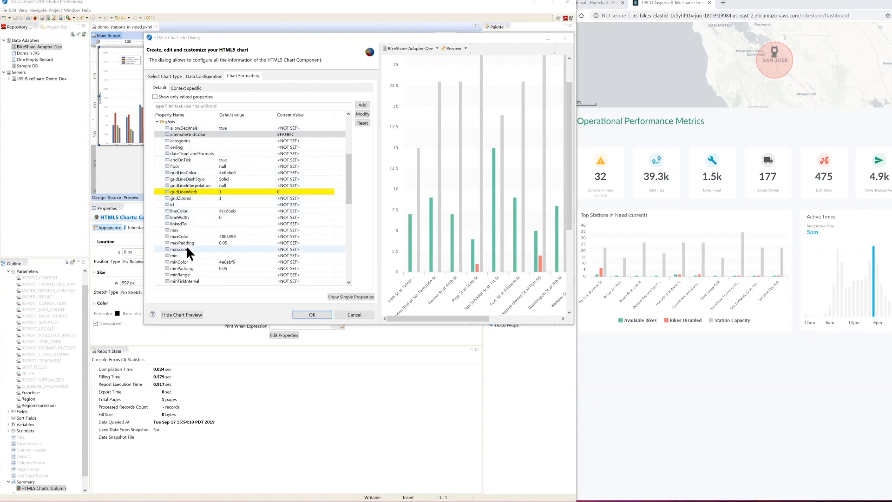
Step: Set the yAxis tickInterval property to 5 and check the axis in the chart preview
scroll(192, 253, down, 7)
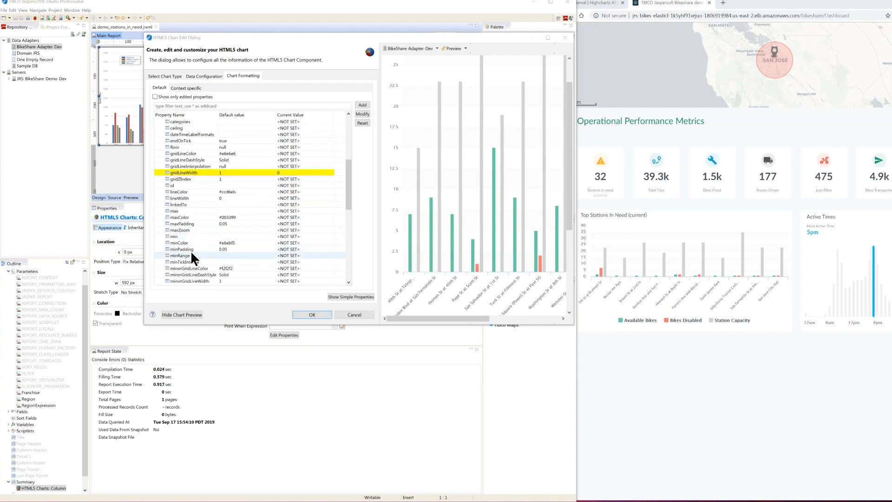
scroll(190, 250, down, 1)
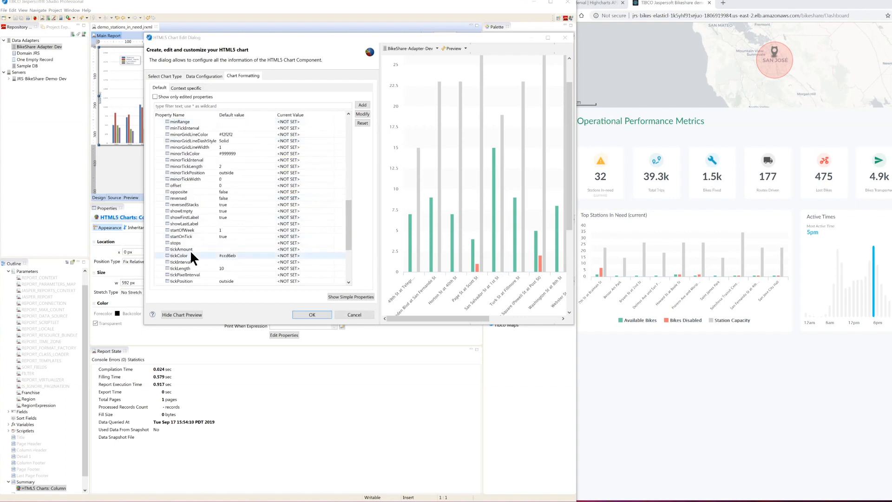
click(188, 261)
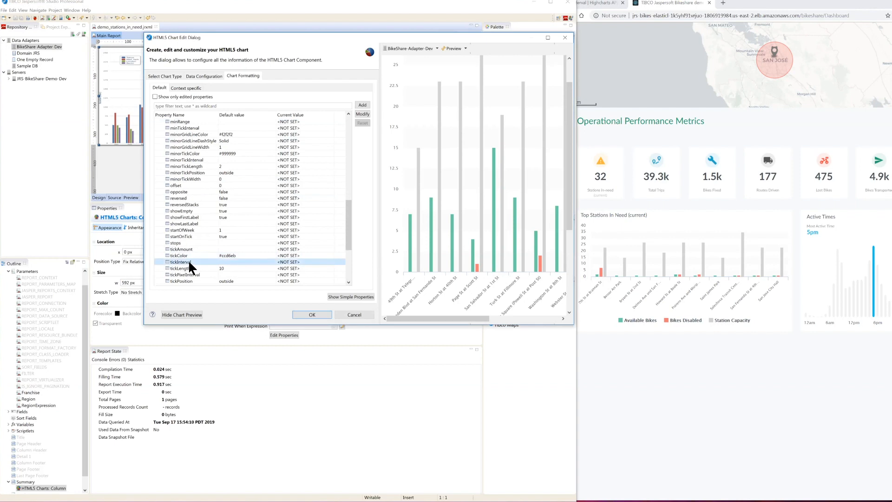
double_click(287, 262)
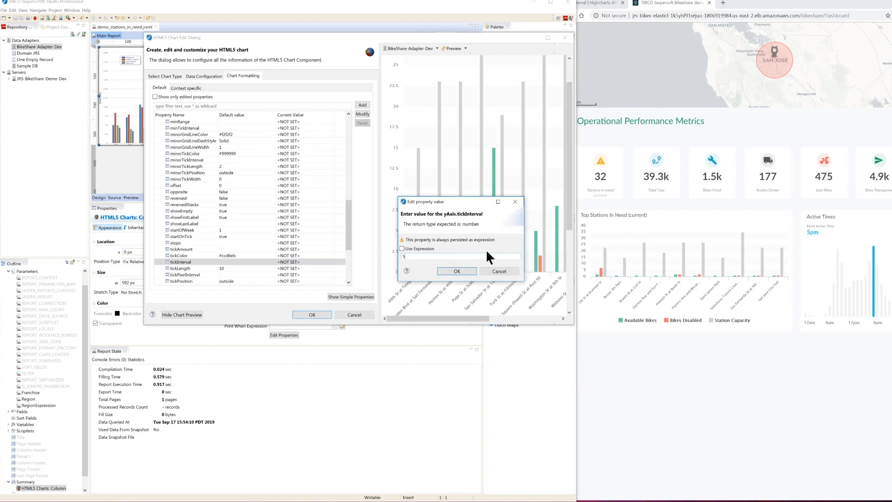
click(467, 267)
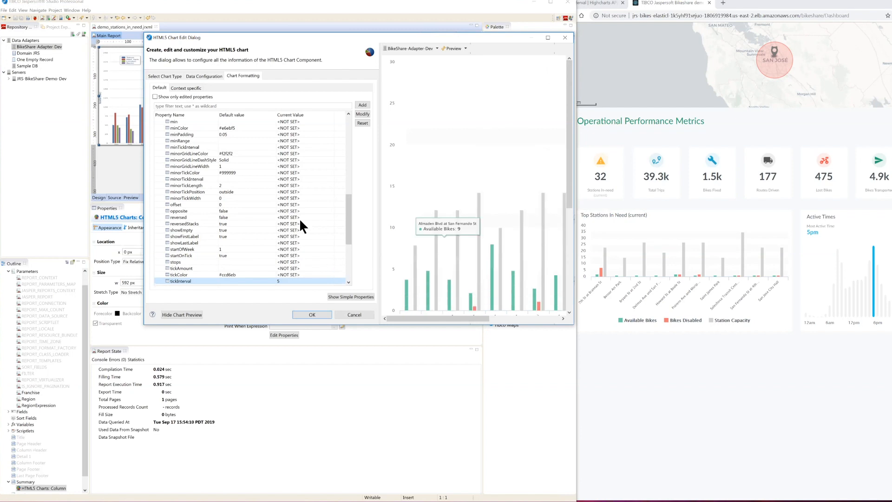
scroll(412, 192, down, 3)
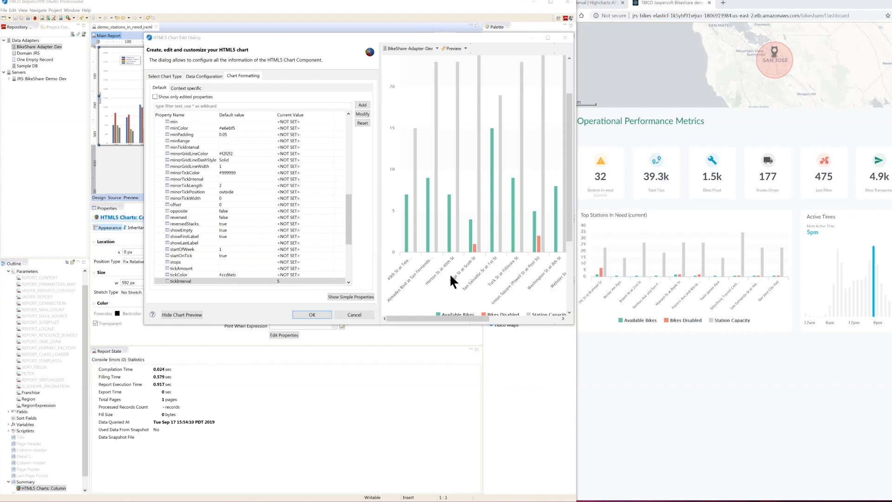
Step: Collapse the yAxis properties and set the xAxis labels' style fontSize to 9px, checking the labels in the chart preview
scroll(257, 190, up, 9)
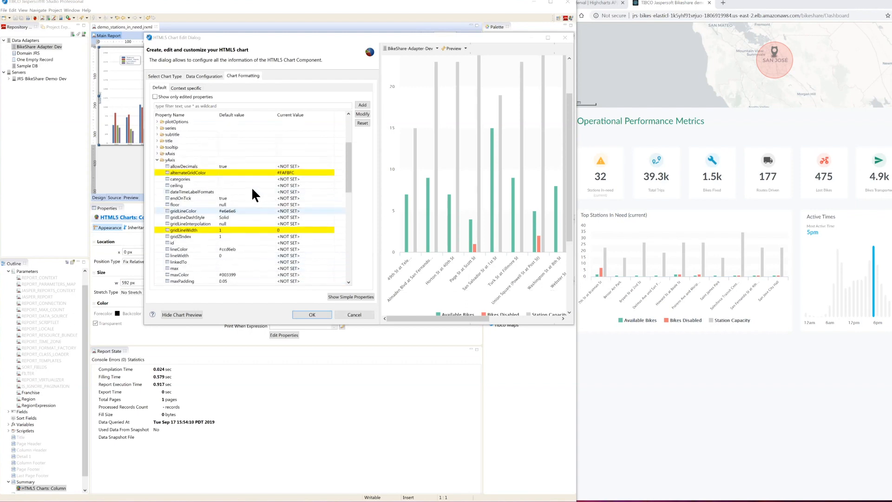
click(157, 159)
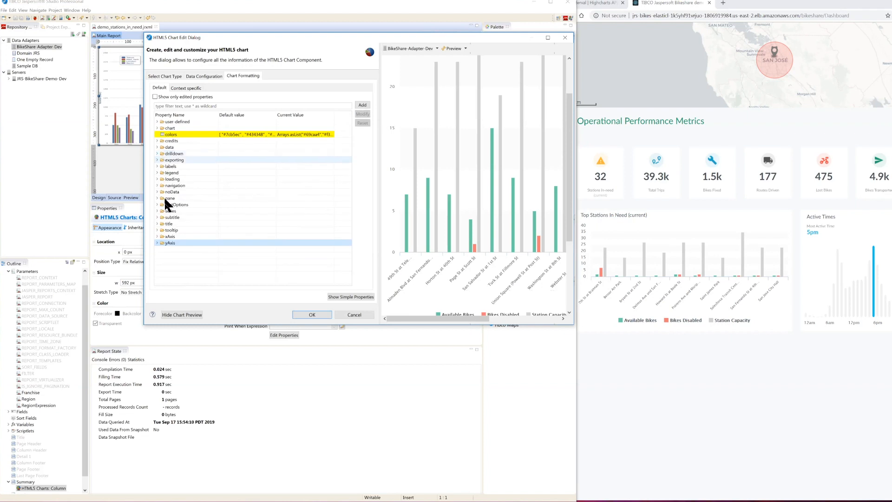
click(157, 236)
scroll(192, 144, down, 6)
scroll(178, 191, down, 5)
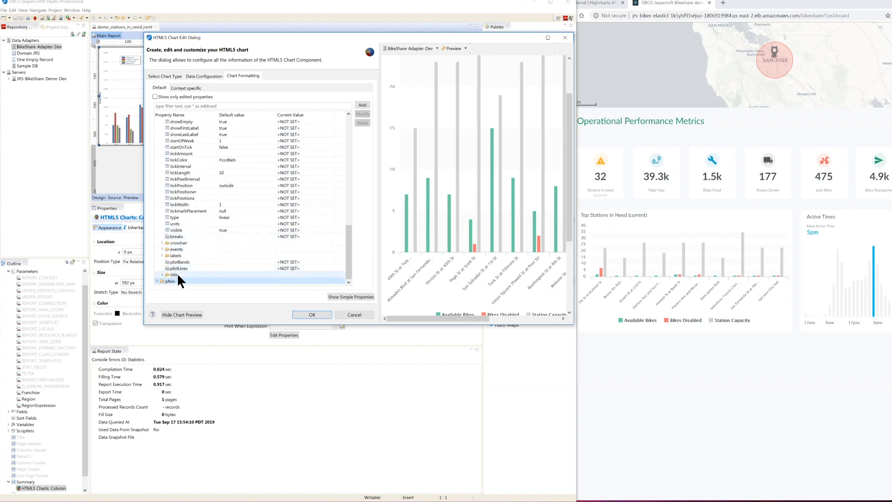
click(163, 255)
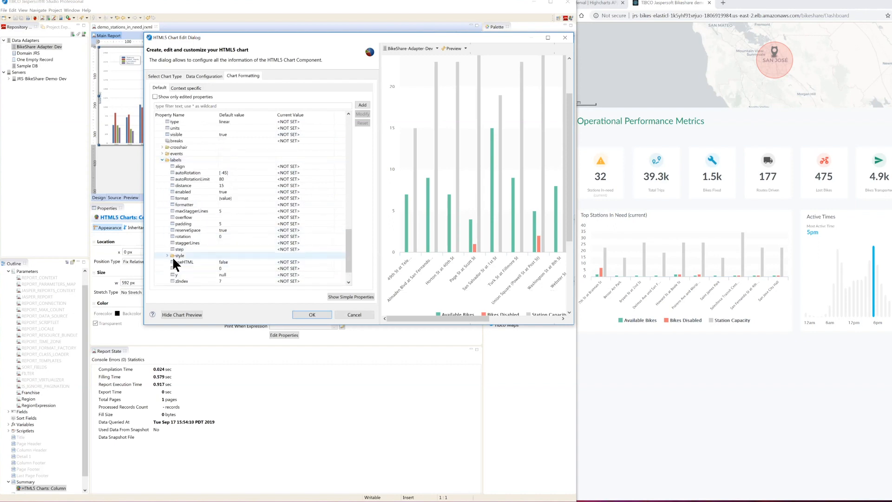
double_click(179, 257)
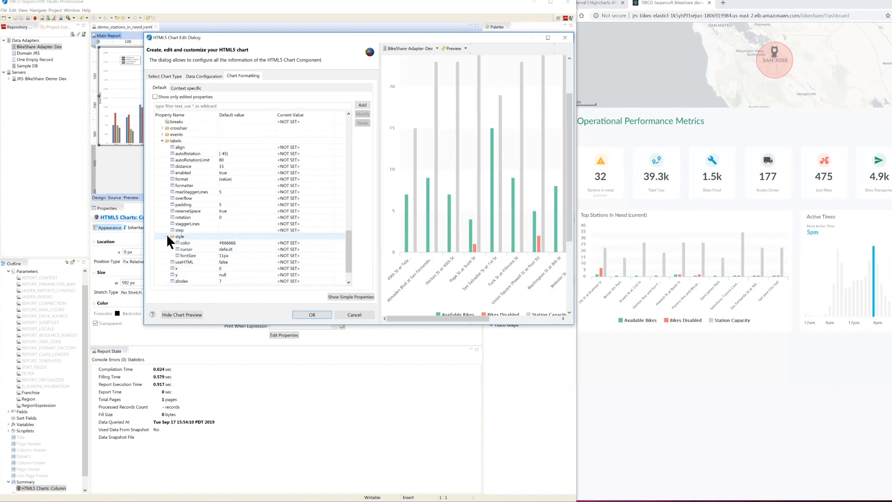
click(188, 256)
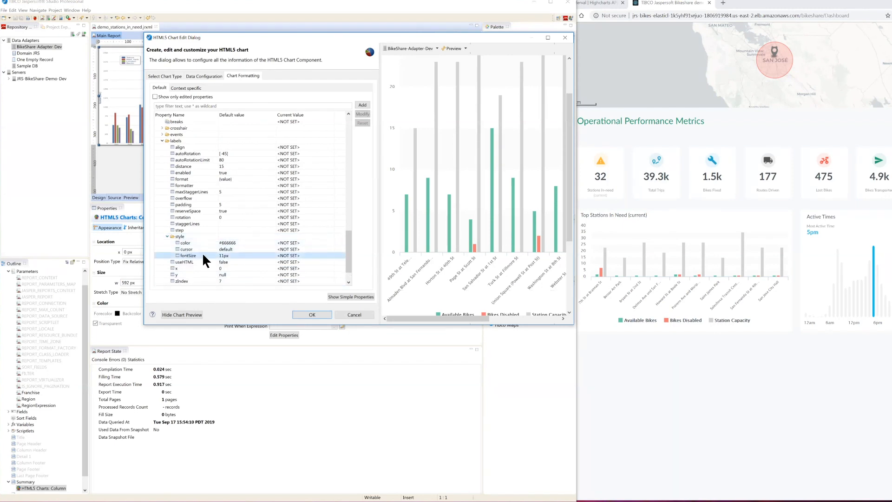
double_click(299, 255)
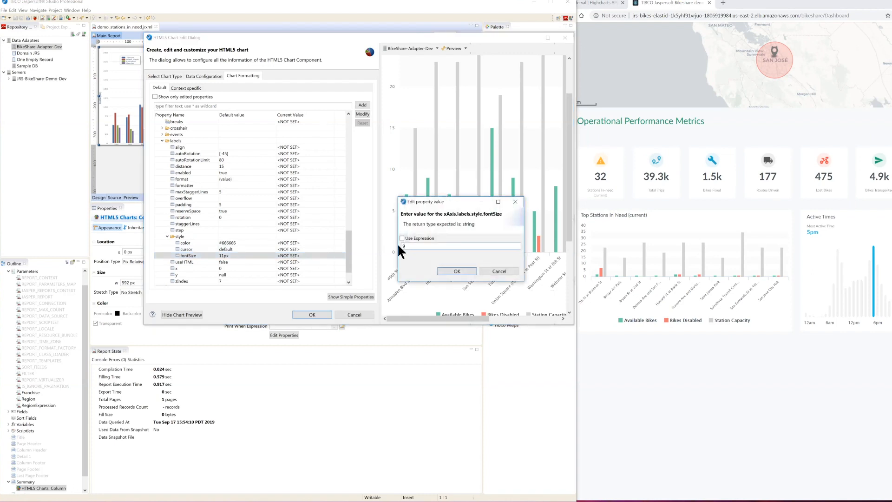
click(455, 270)
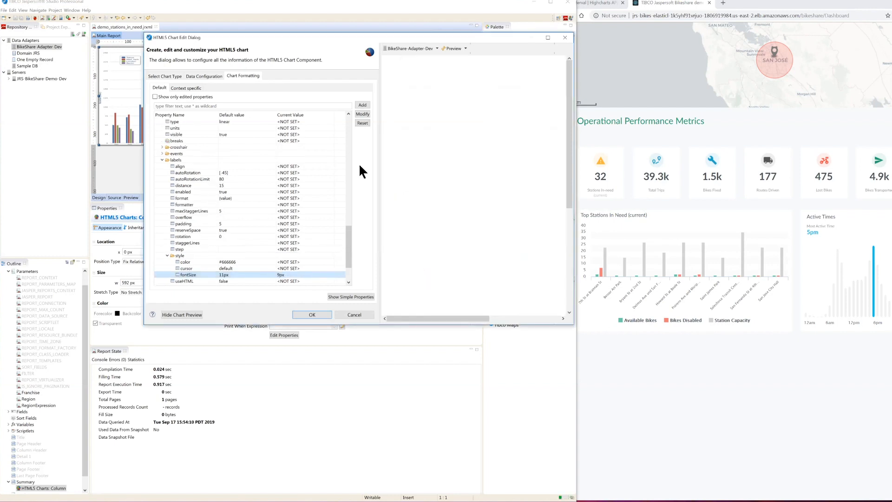
scroll(477, 193, down, 3)
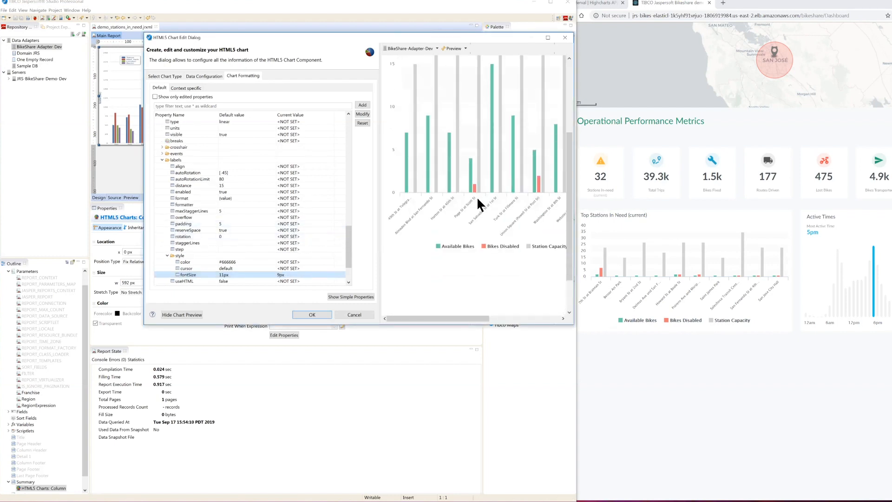
Step: Switch the chart formatting to the simple properties and set the chart title to "Top Stations In Need"
scroll(424, 226, down, 1)
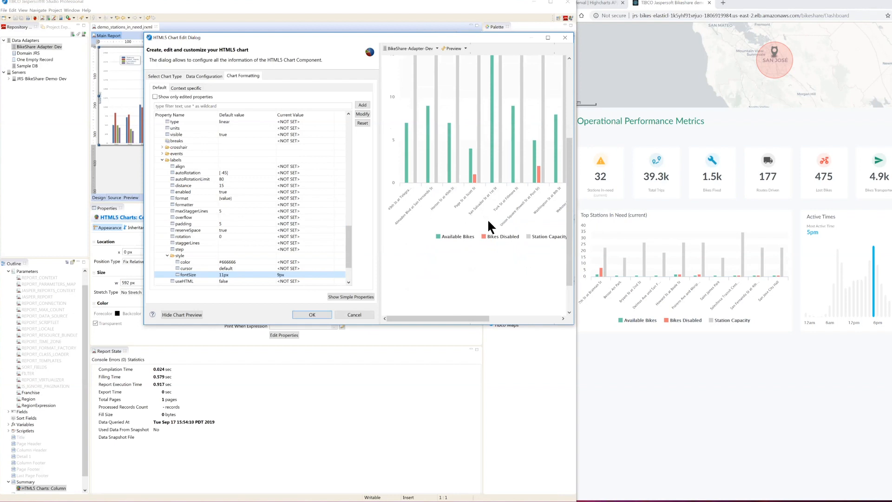
scroll(503, 274, up, 5)
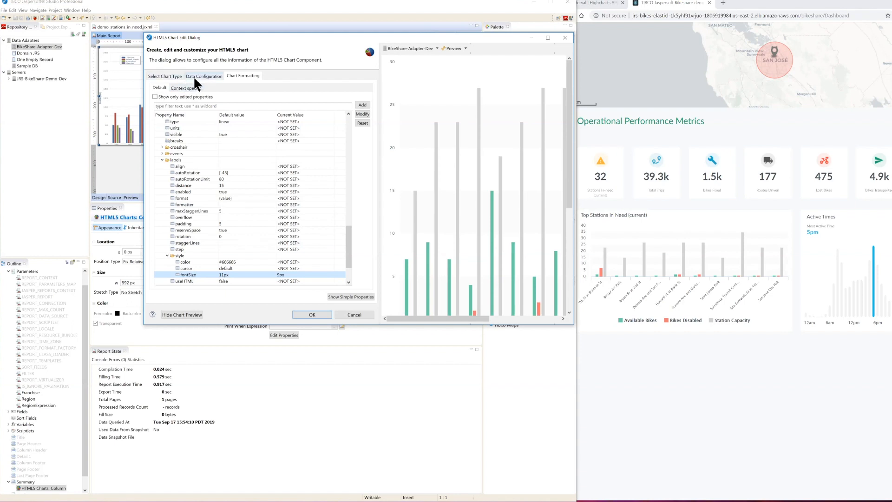
click(346, 297)
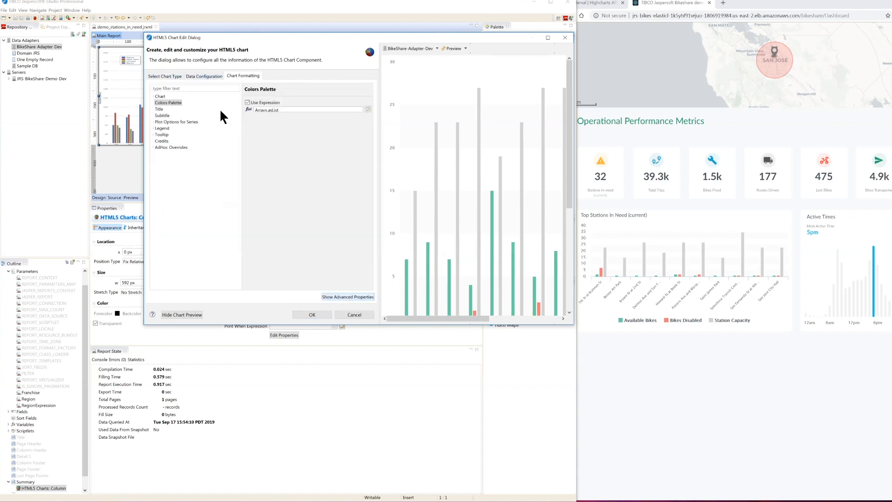
click(163, 102)
click(159, 109)
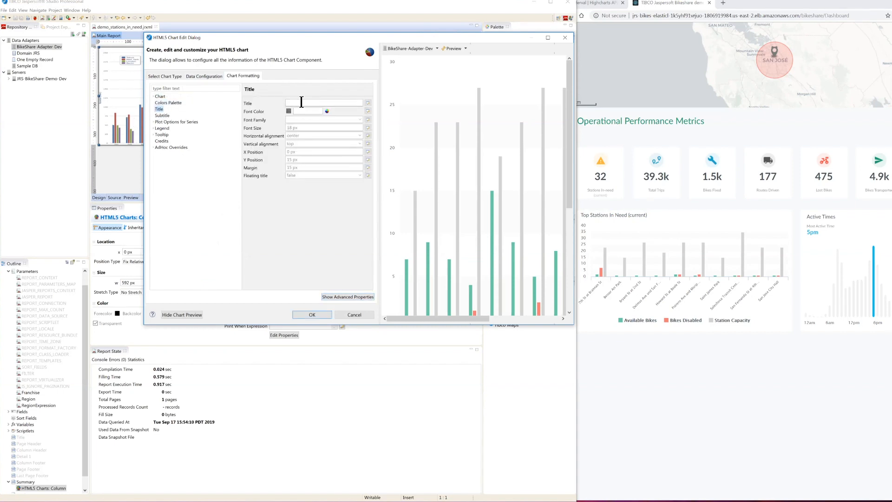
text(Top Stations In Ne)
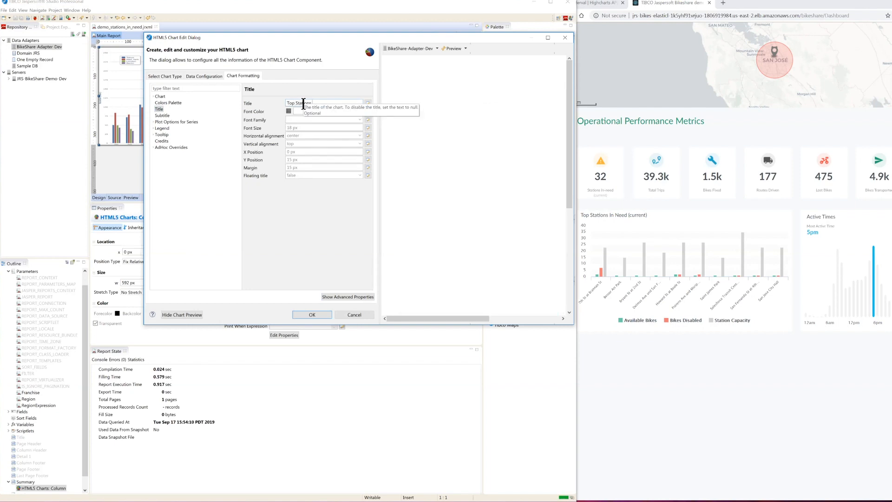
text(ed)
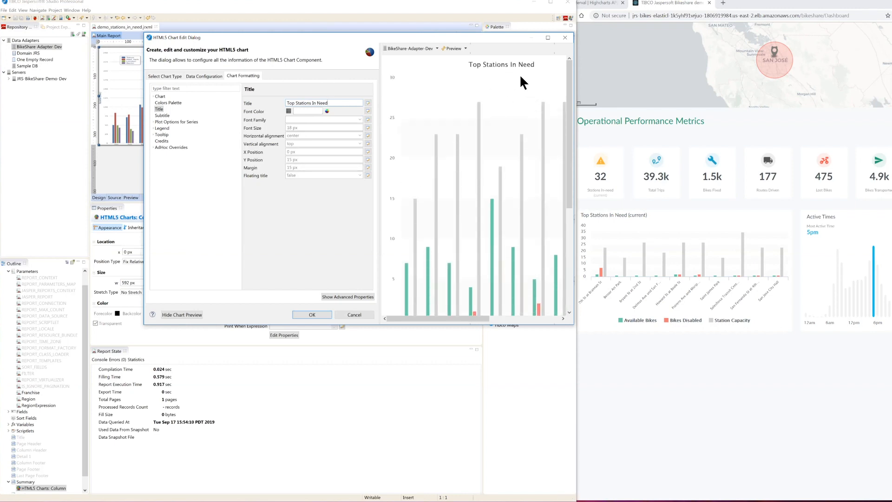
Step: Set the chart title's horizontal alignment to left and apply the chart edits
click(359, 134)
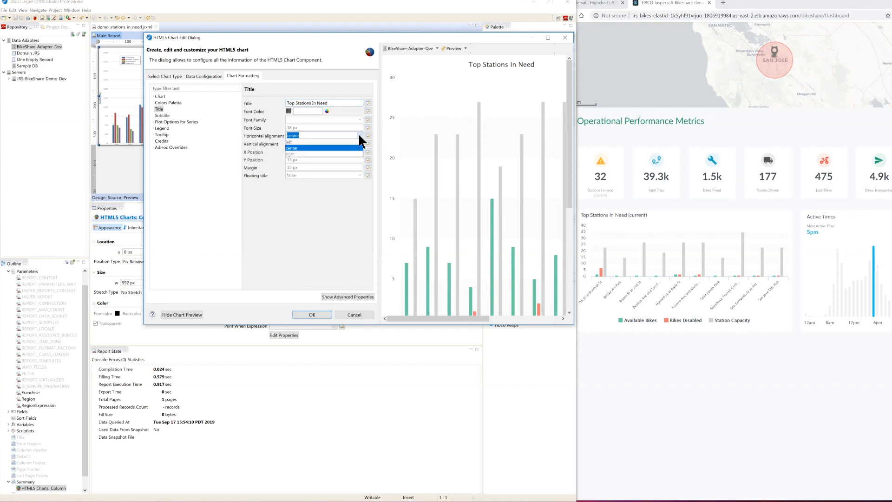
click(338, 140)
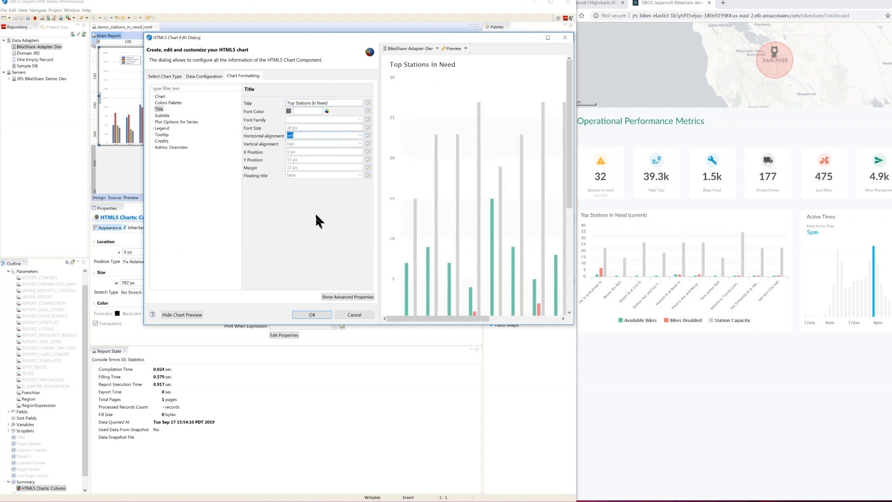
click(310, 315)
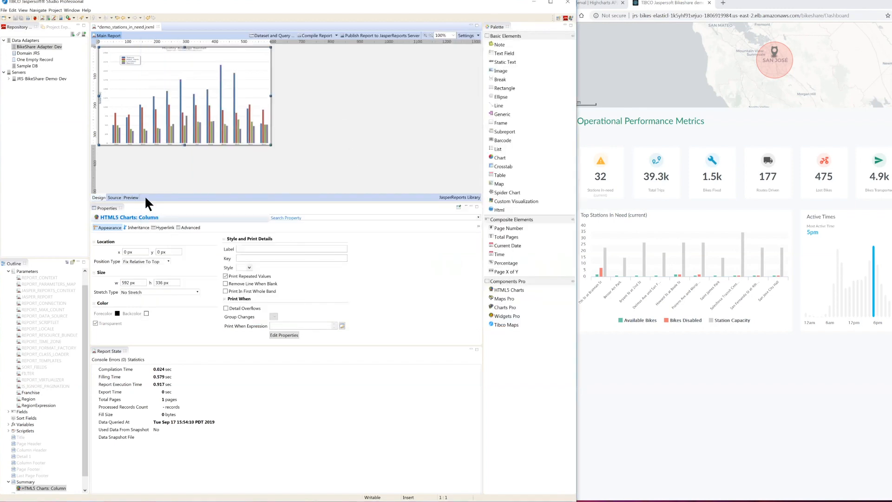
Step: Run the report preview for franchise BA, inspect the rendered chart, and return to the report design
click(131, 197)
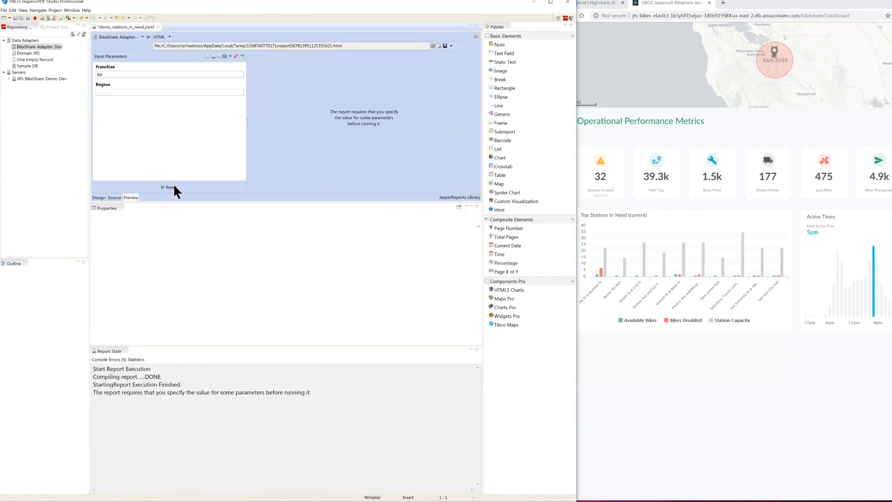
click(161, 186)
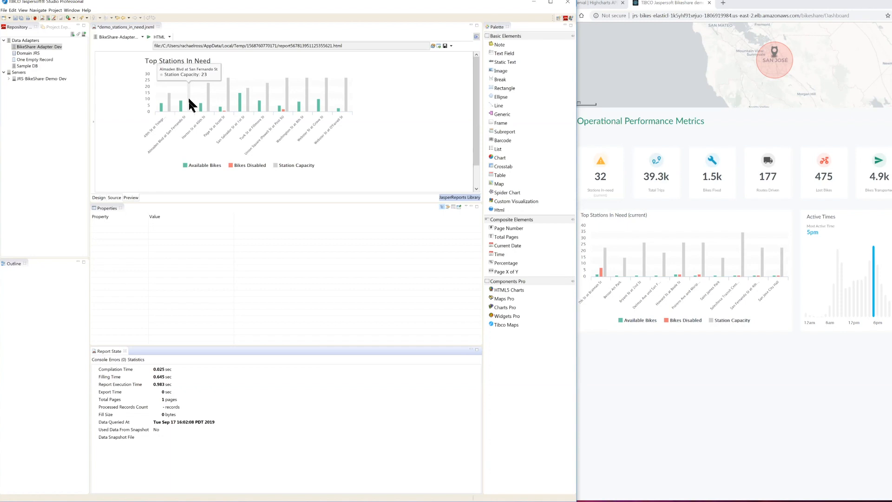
click(97, 196)
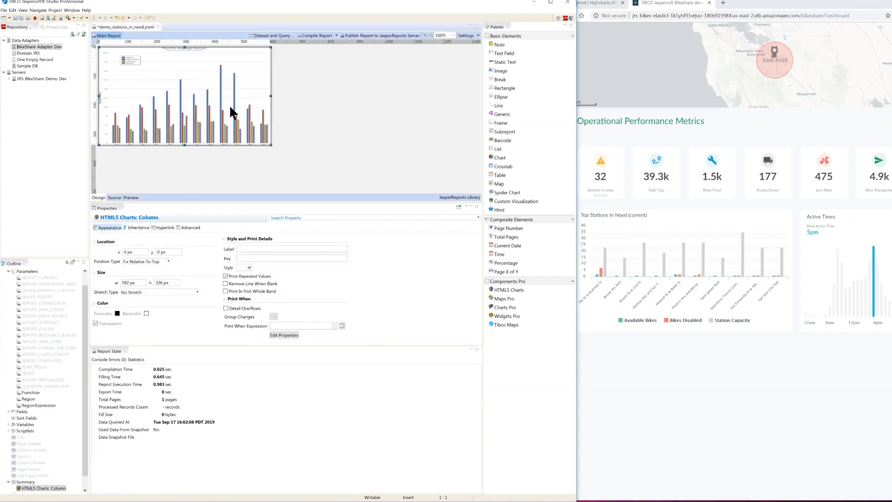
Step: Reopen the column chart's editor and expand the chart group in the advanced formatting properties
right_click(230, 108)
click(242, 110)
double_click(270, 142)
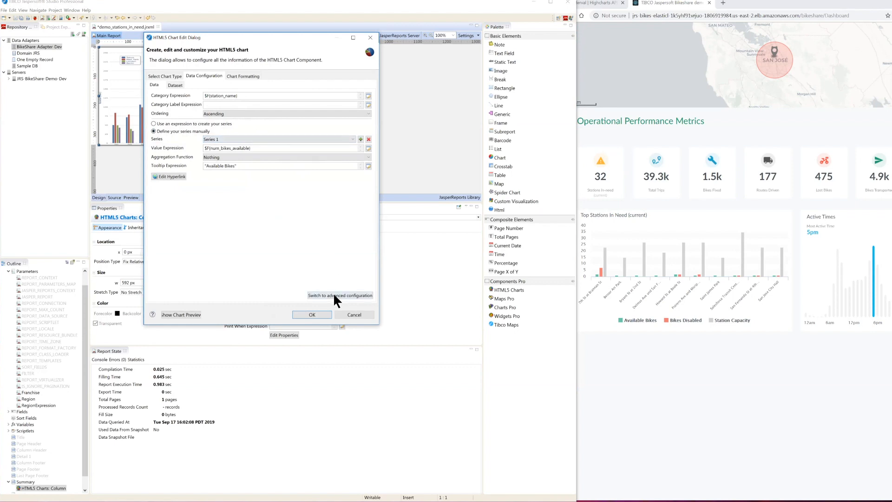
click(246, 77)
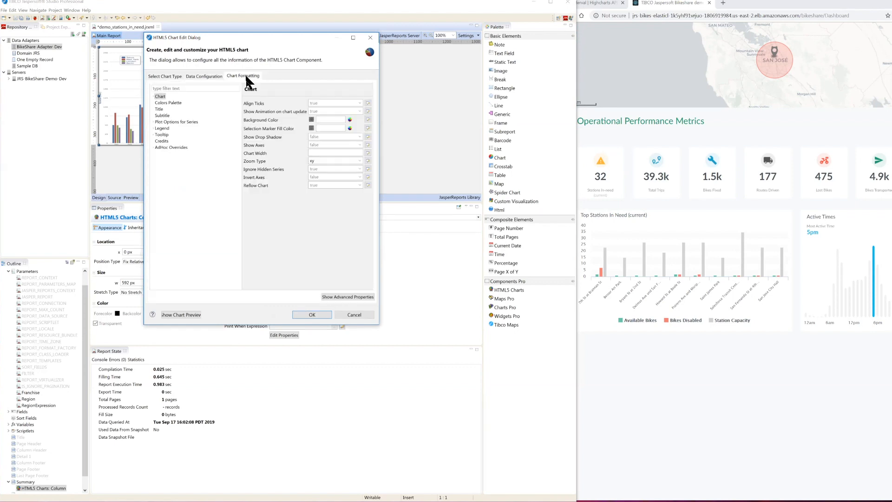
click(333, 296)
click(156, 119)
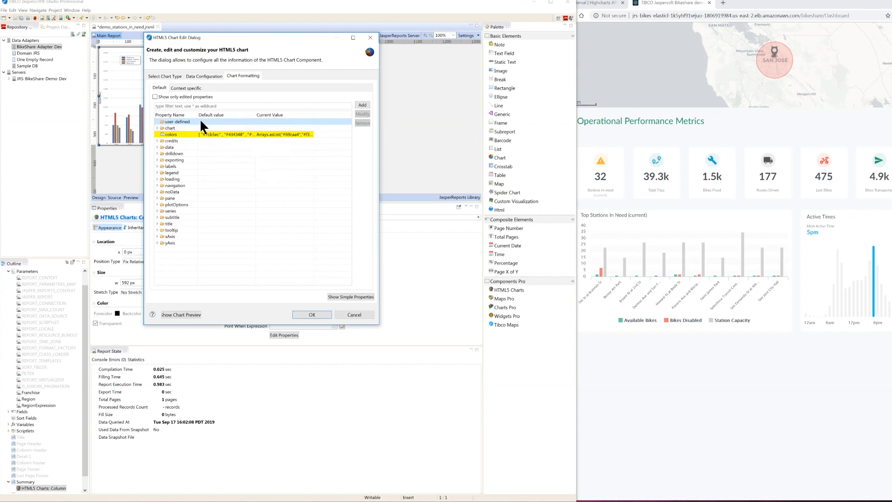
click(156, 128)
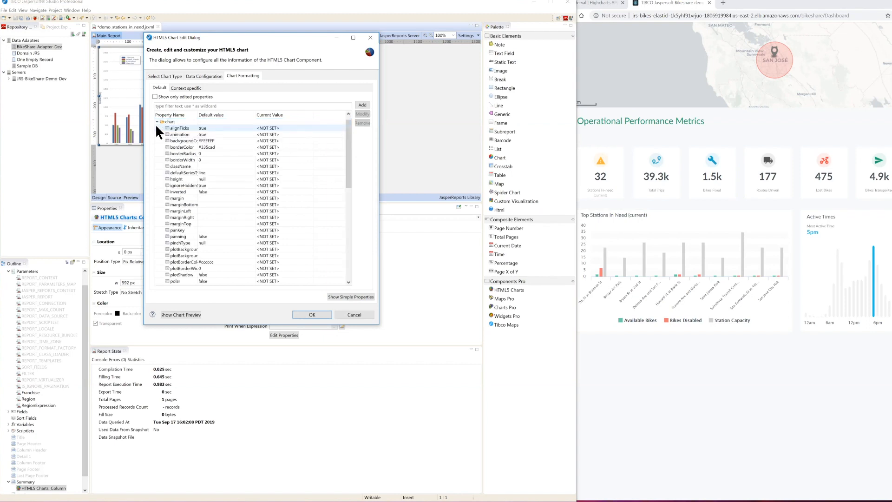
Step: Read the property information for chart.alignTicks in a widened help pane, then close the property and chart editors
double_click(180, 126)
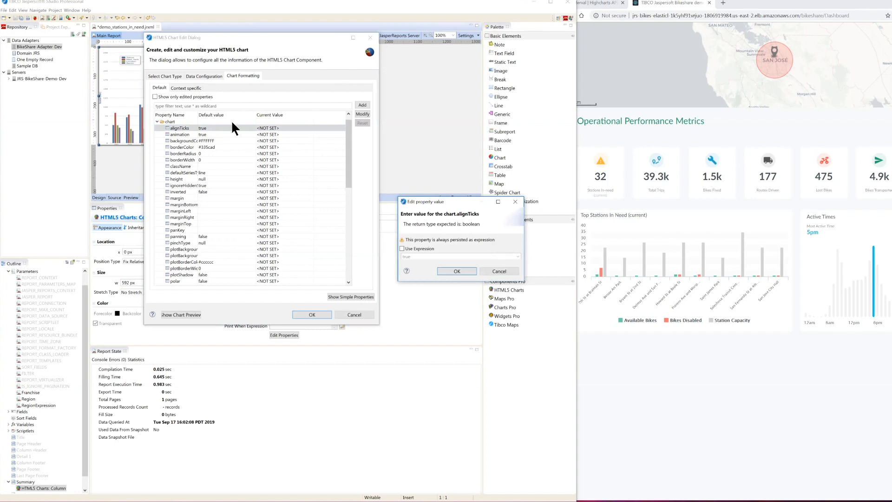
click(406, 271)
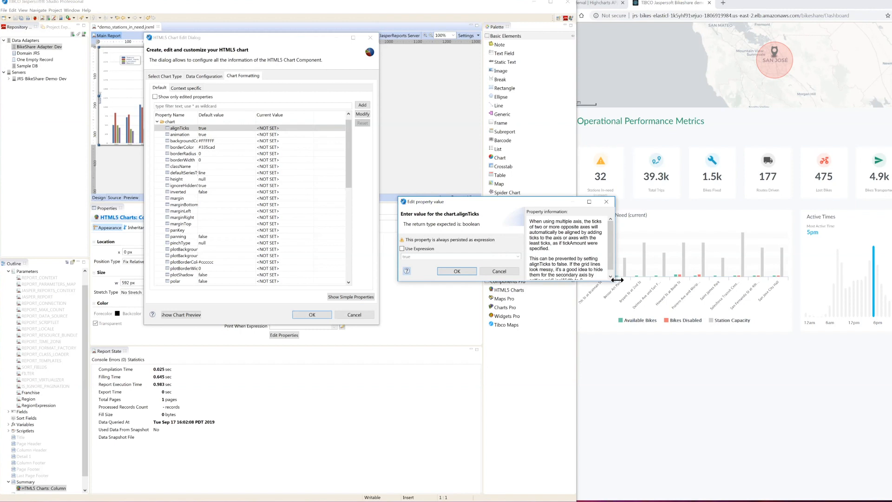
drag(617, 280, 693, 280)
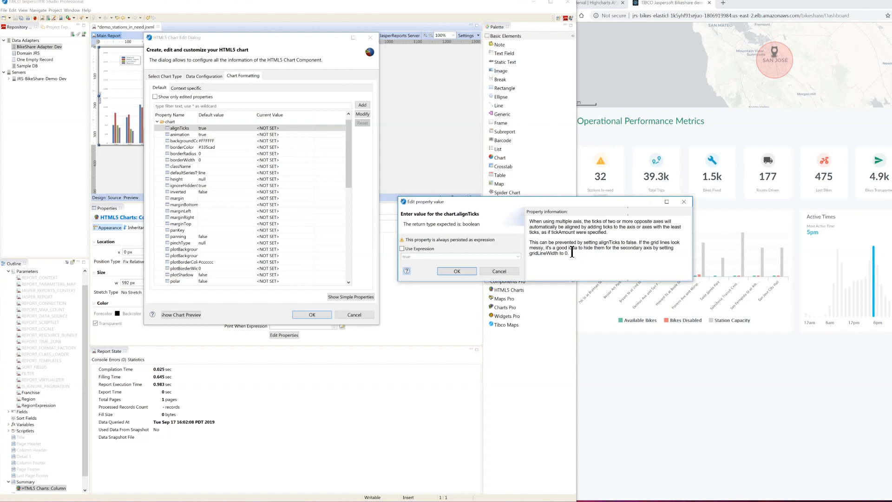
click(684, 201)
click(313, 315)
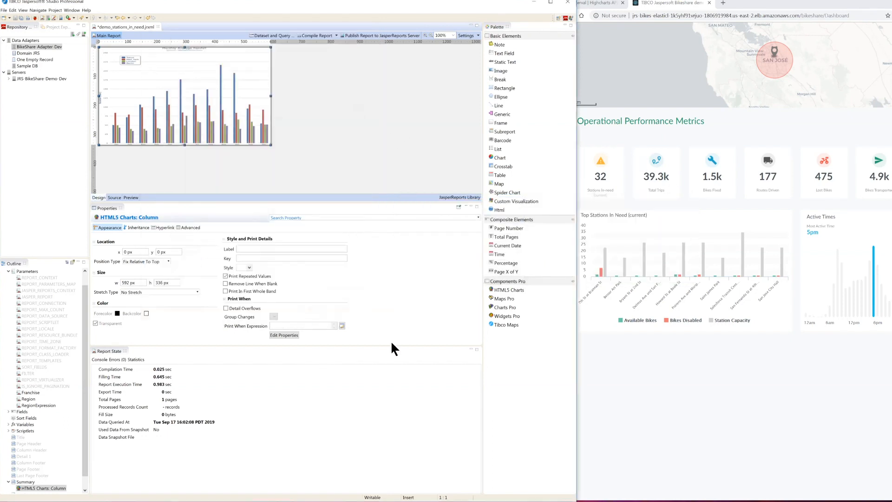
Step: Show the project files with the ReportDefs folder and return to the demo_stations_in_need report
click(332, 153)
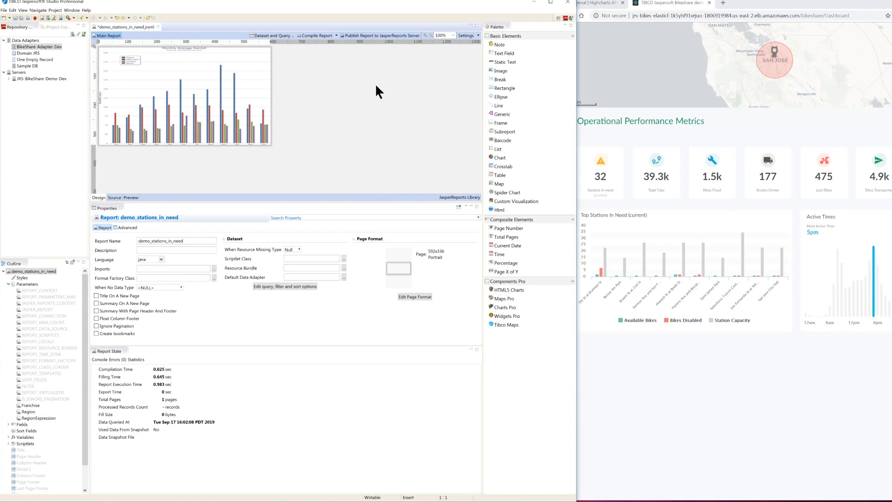
click(59, 27)
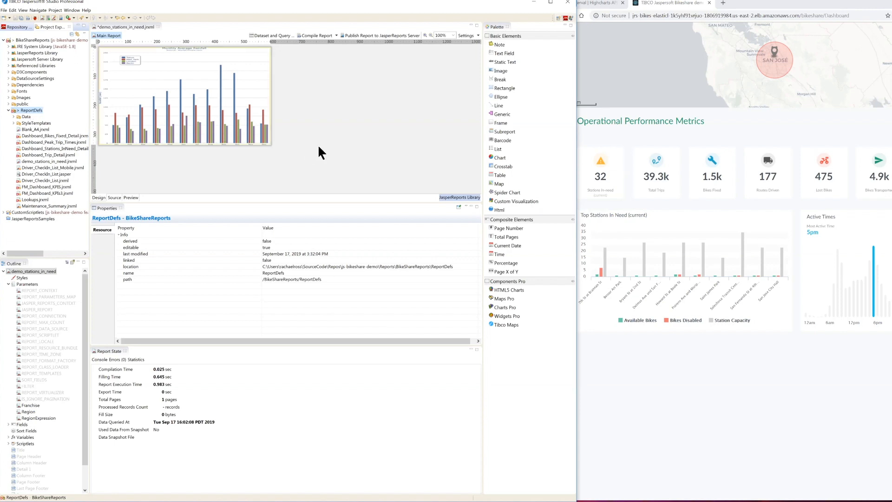
click(331, 141)
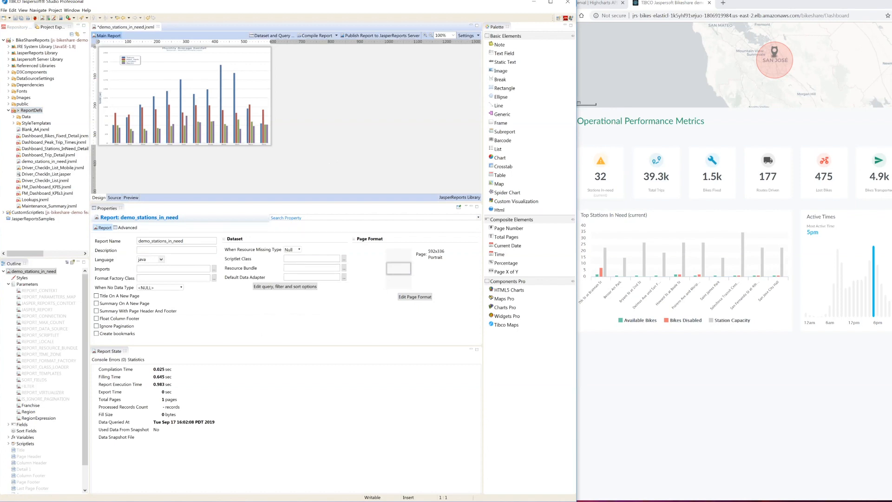
Step: Switch to the Bikeshare dashboard in the browser, view its San Francisco Bay Area map, and return to Jaspersoft Studio
click(629, 419)
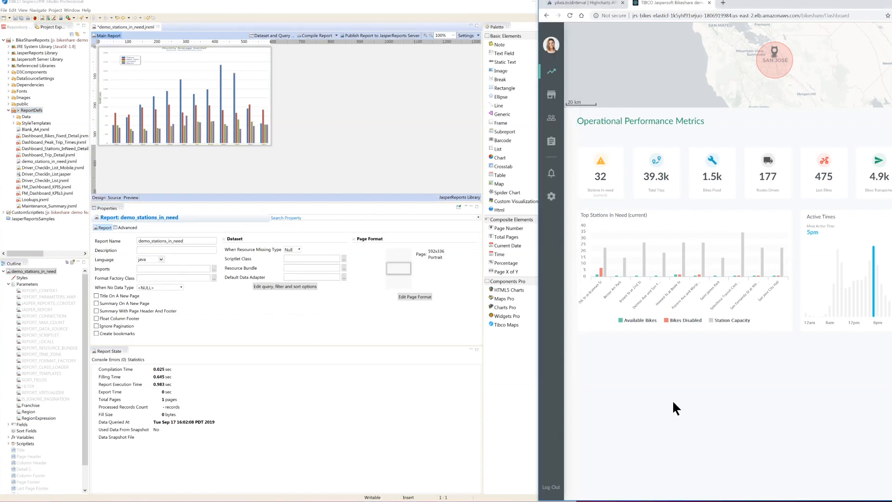
scroll(672, 400, up, 4)
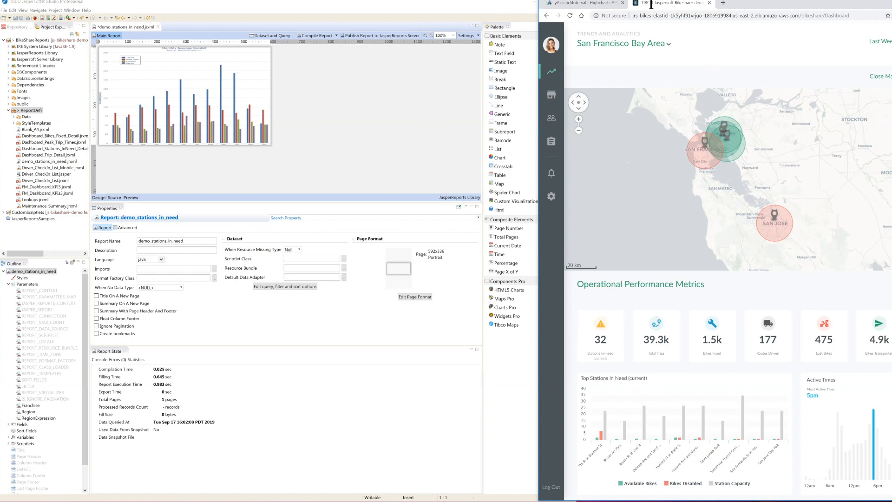
click(443, 79)
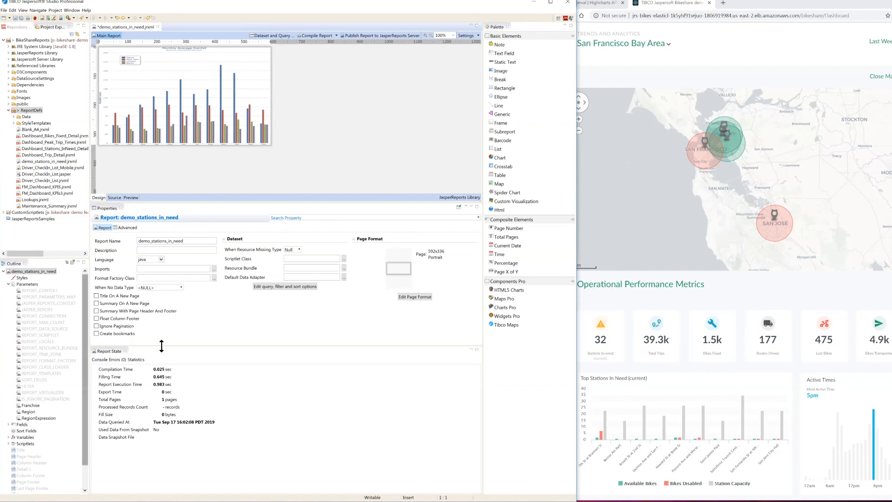
Step: Open Blank_A4.jrxml from the ReportDefs folder and expand its Parameters in the outline
right_click(31, 110)
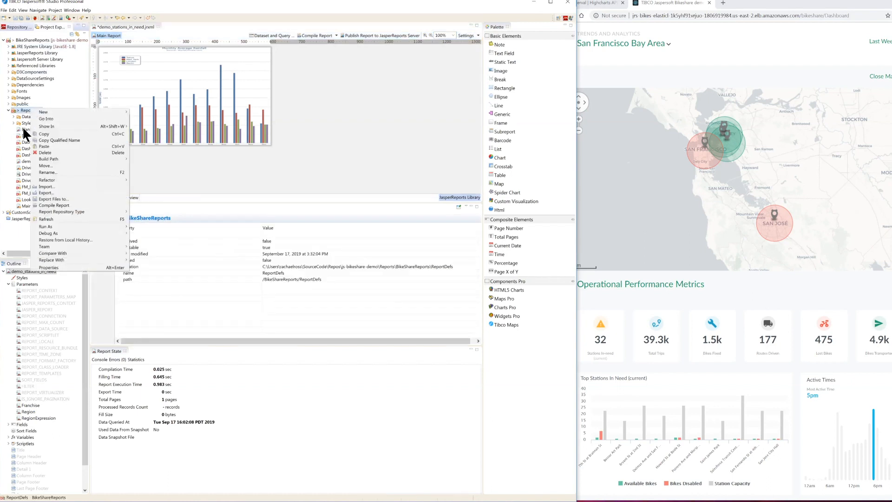
click(23, 129)
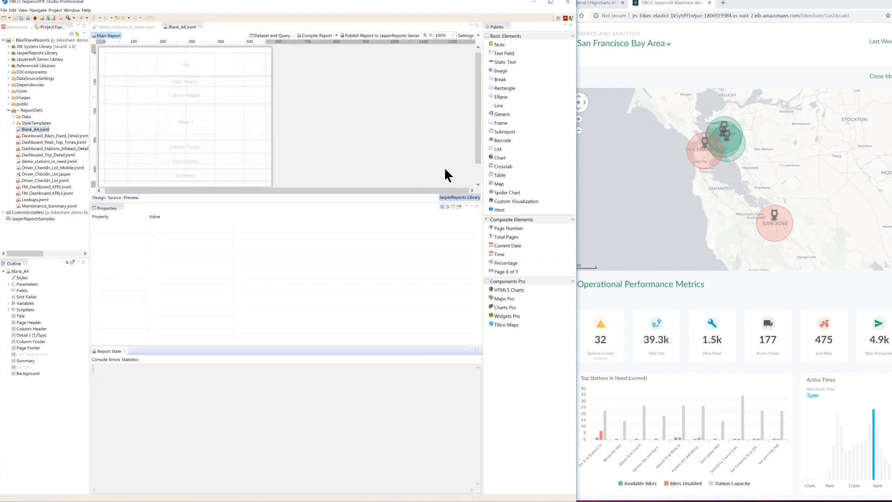
click(9, 284)
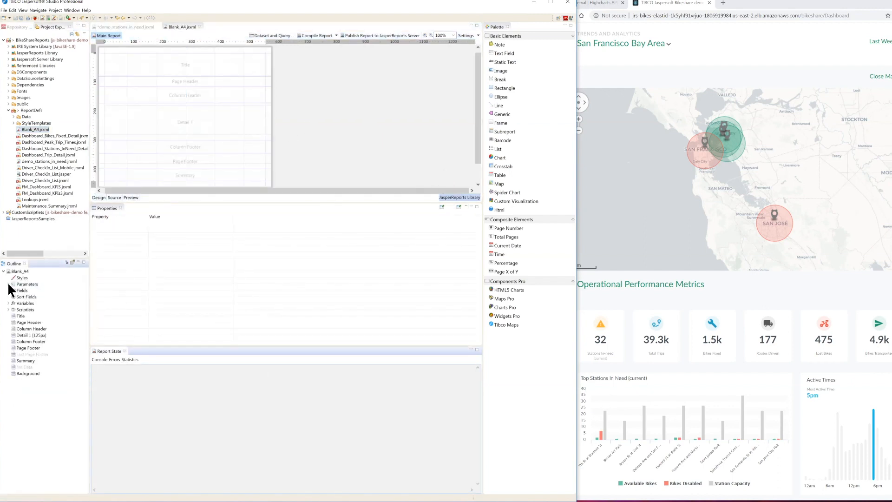
click(9, 283)
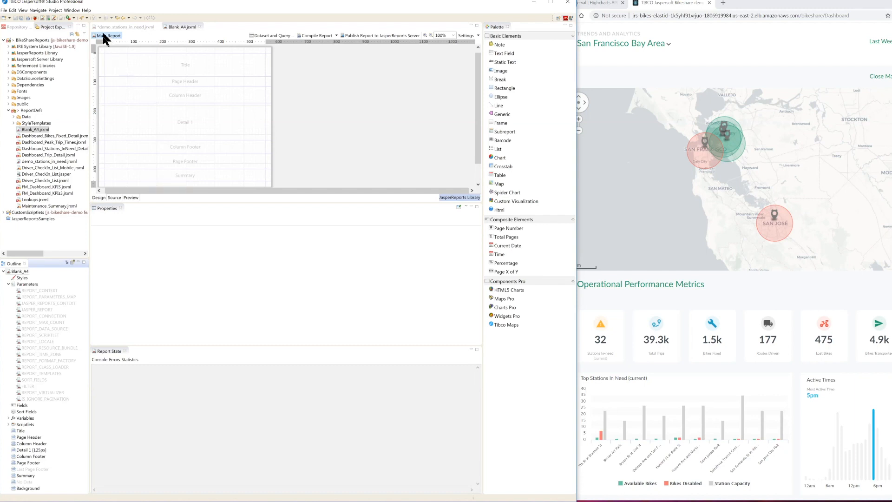
Step: Open the "BikeShare Manager Dashboard Parameters" set from the Jaspersoft Studio Parameter Sets preferences to view its parameters
click(72, 11)
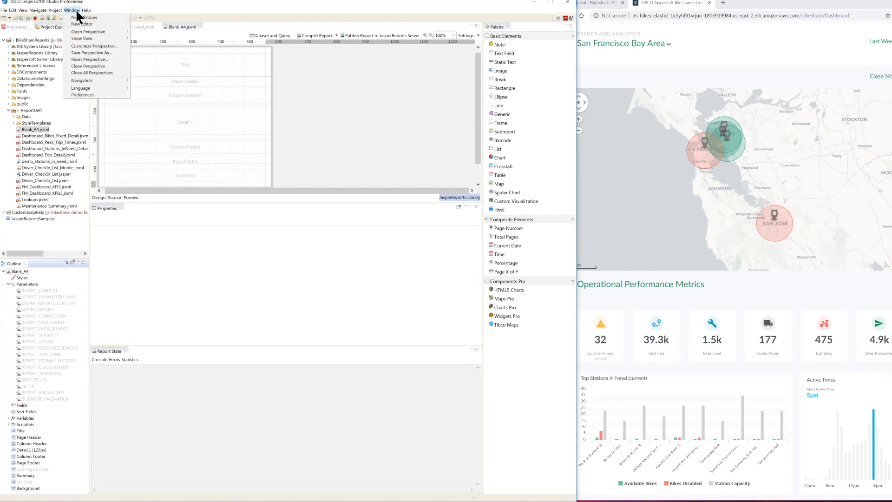
click(82, 95)
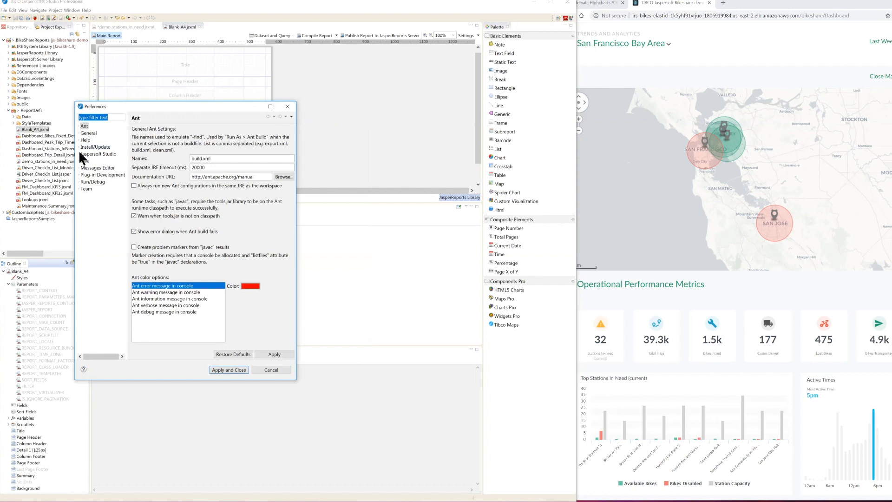
click(78, 154)
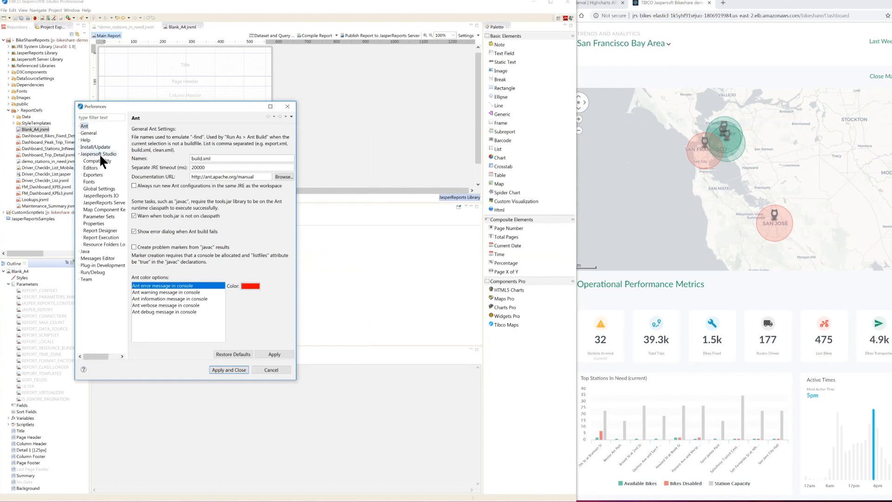
click(95, 215)
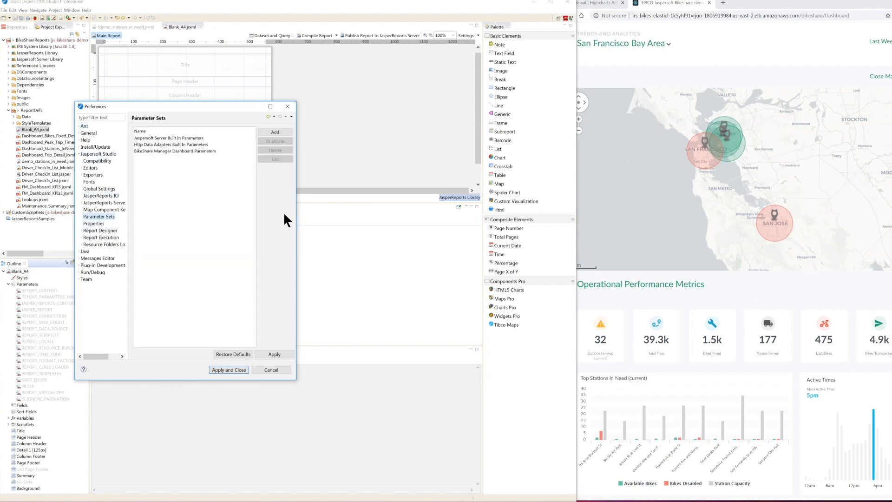
double_click(172, 151)
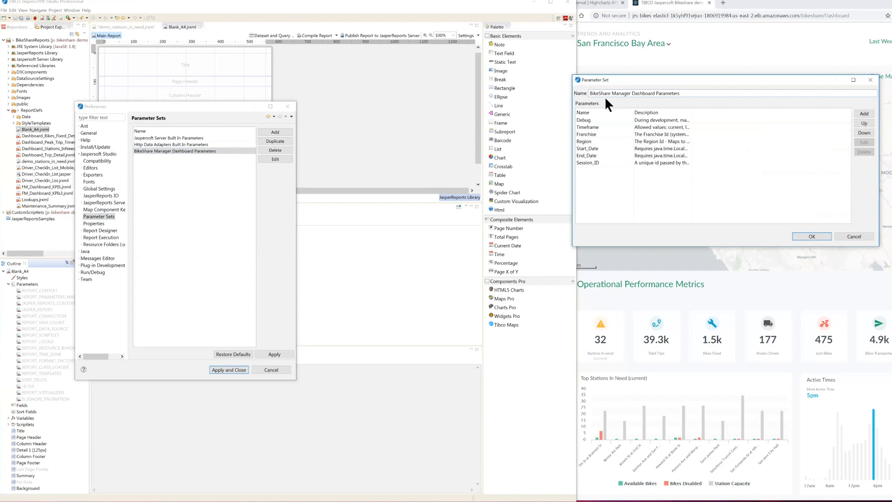
Step: Review the parameter descriptions and the Timeframe parameter's definition in the BikeShare Manager Dashboard Parameters set, then close the preferences without changes
drag(632, 77, 130, 99)
drag(209, 134, 340, 136)
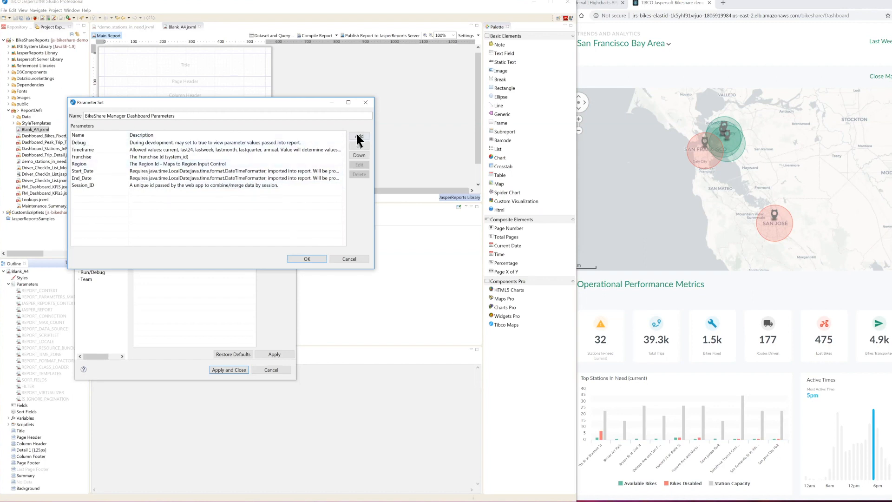
double_click(307, 149)
drag(420, 184, 150, 144)
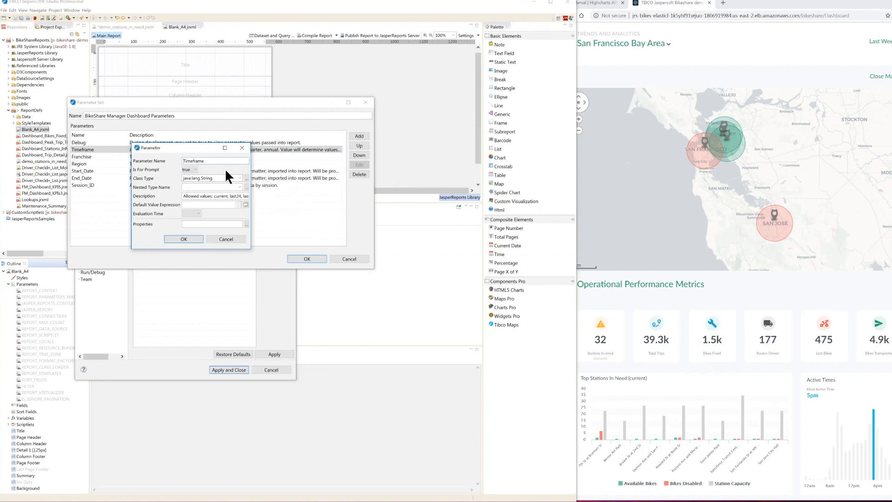
click(226, 239)
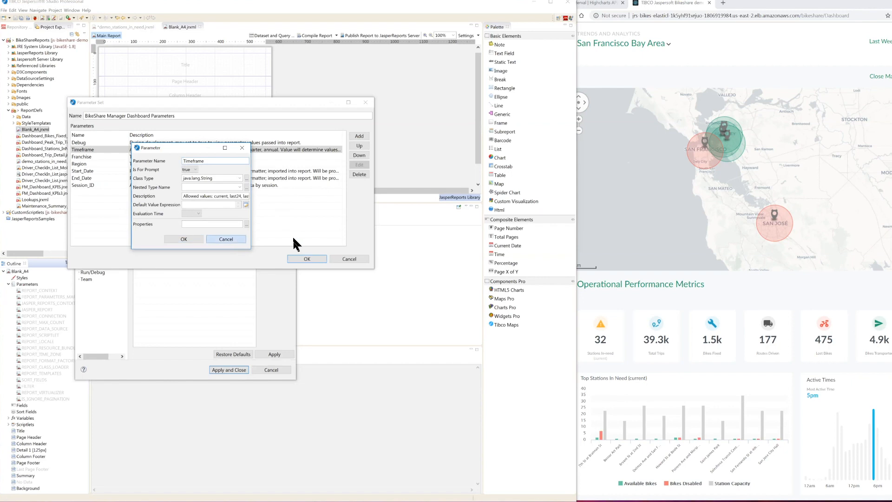
click(347, 259)
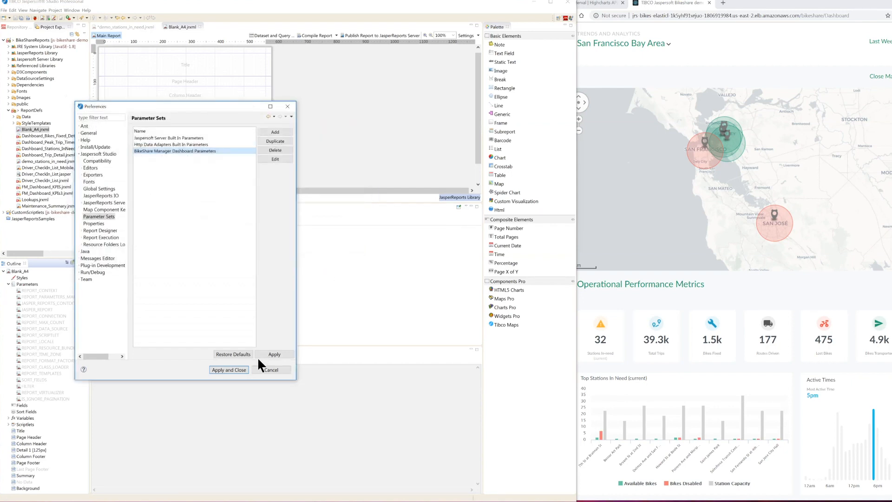
click(266, 367)
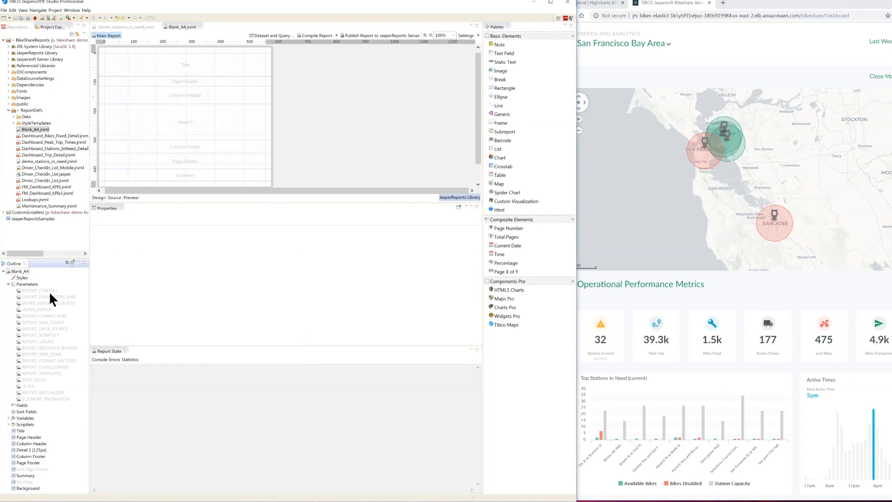
Step: Create Blank_A4's parameters from the BikeShare Manager Dashboard Parameters set and inspect the resulting Debug and Timeframe parameters
right_click(23, 284)
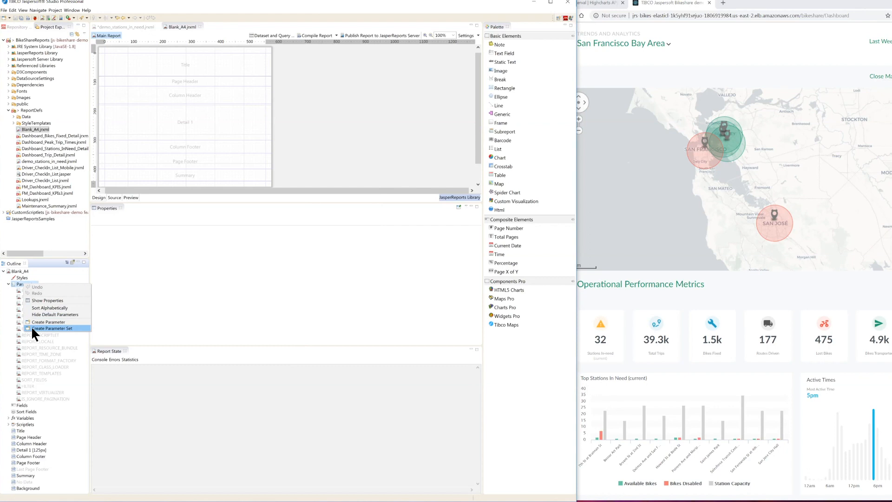
click(32, 327)
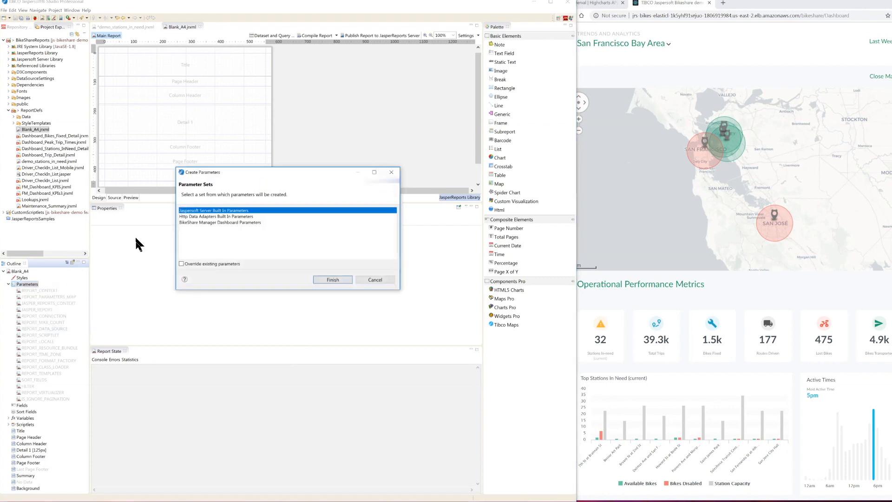
click(220, 222)
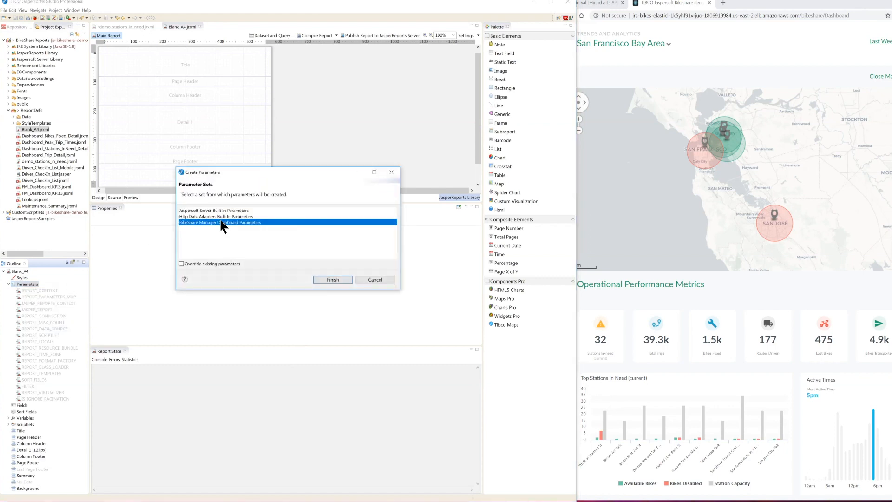
click(332, 279)
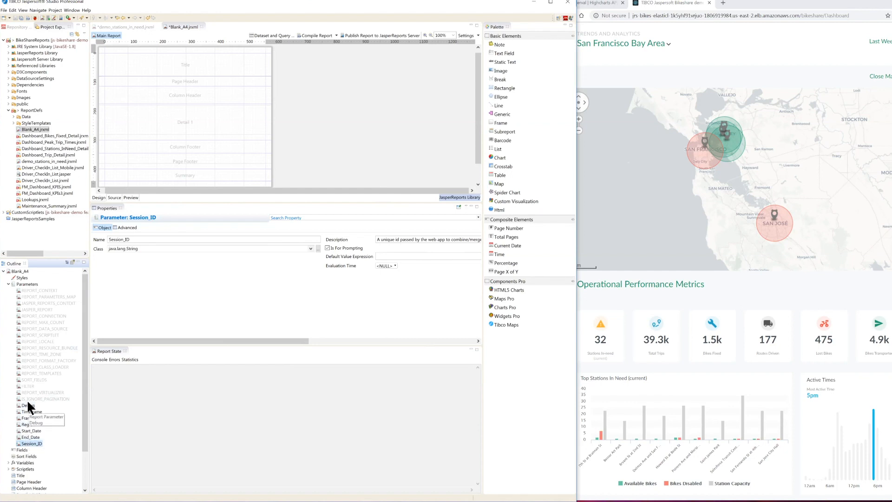
click(26, 404)
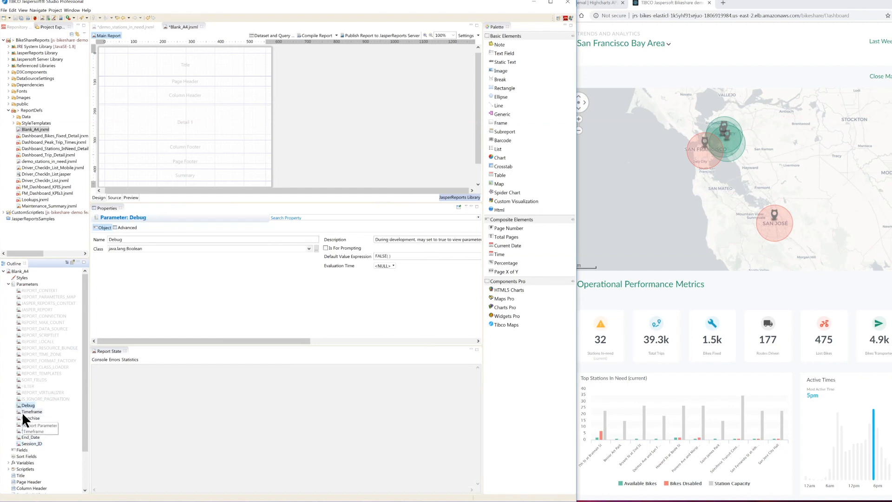
click(23, 412)
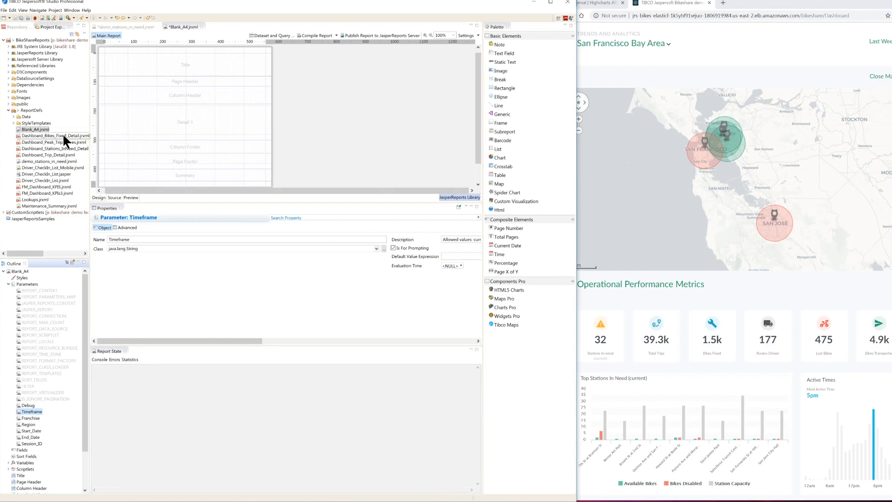
Step: Open Dashboard_Trip_Detail.jrxml and examine the expression of the parameter text field placed over the chart
double_click(45, 155)
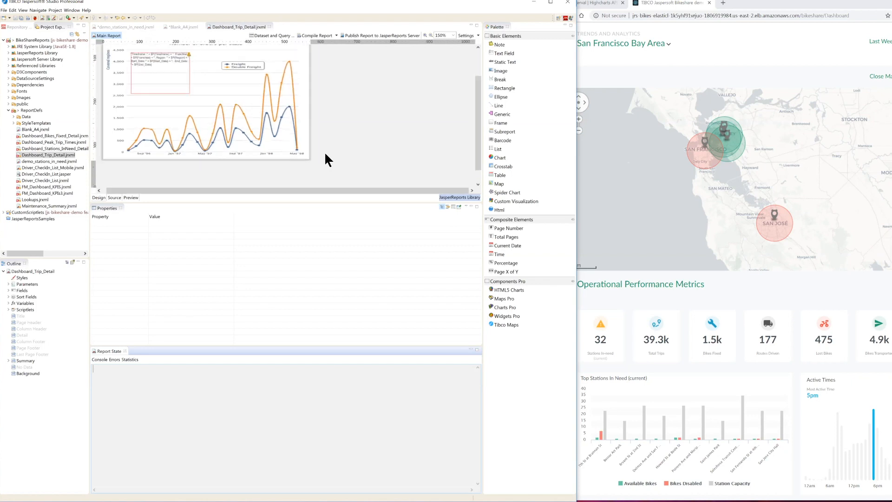
scroll(324, 153, up, 10)
scroll(324, 153, down, 8)
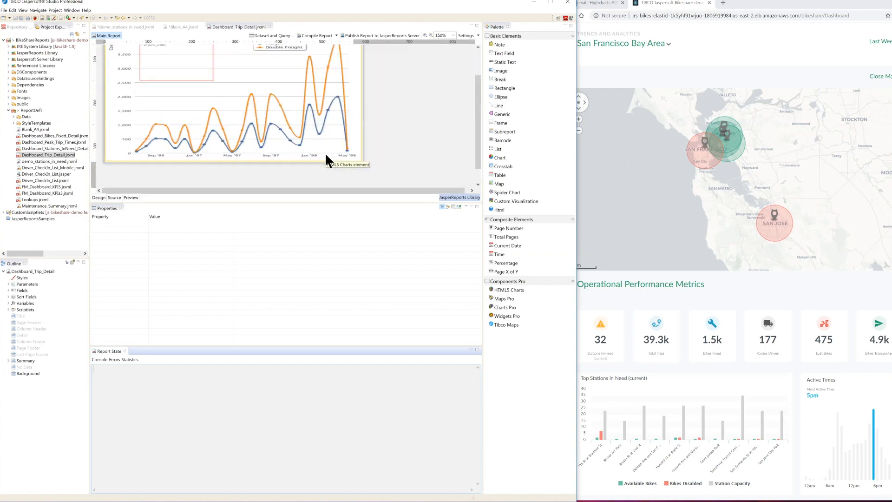
drag(478, 142, 473, 118)
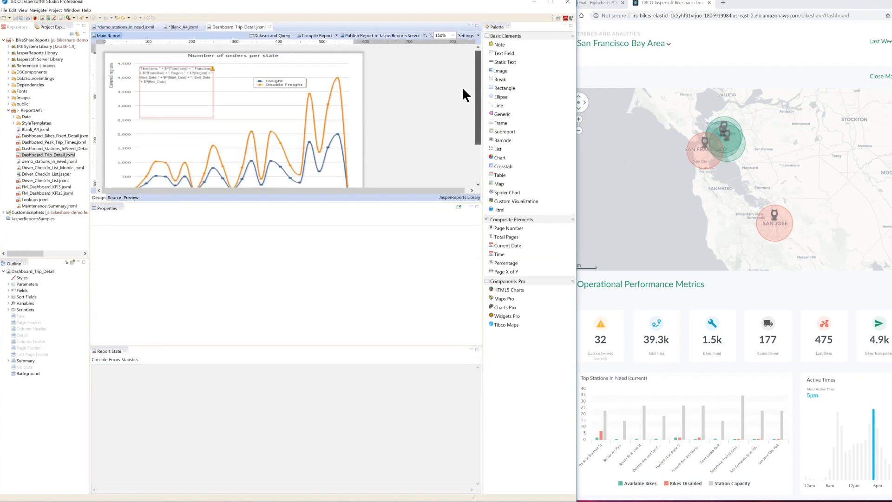
click(172, 108)
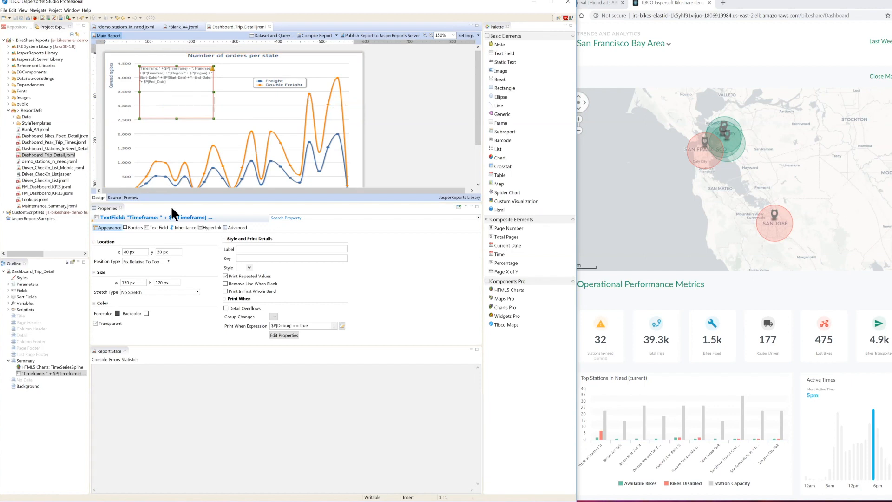
click(164, 228)
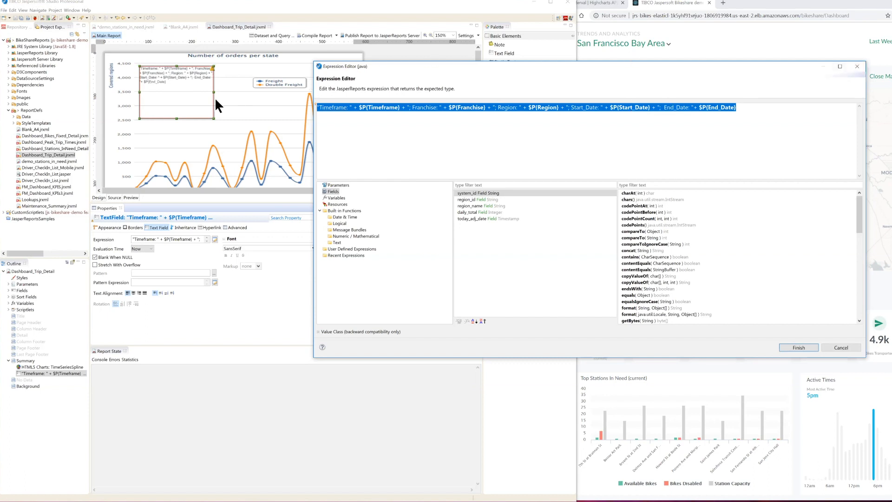
click(857, 66)
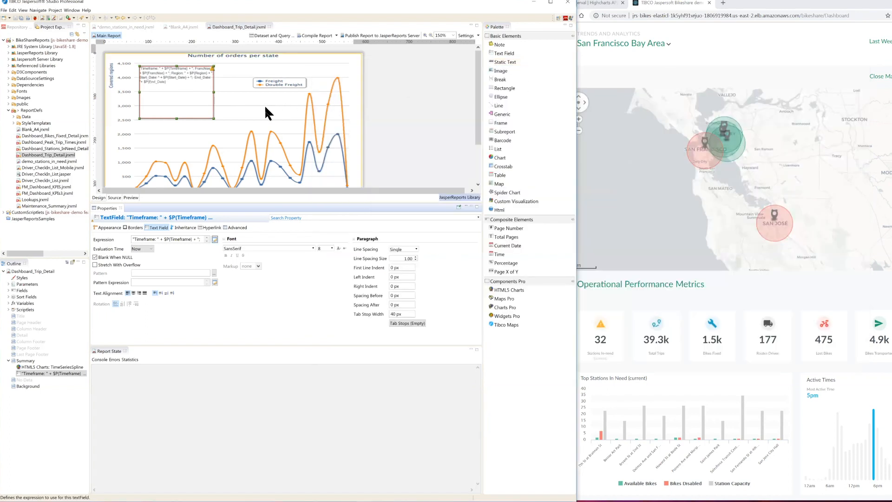
Step: Inspect the Debug parameter of Dashboard_Trip_Detail and the Print When Expression of the parameter text field
click(265, 108)
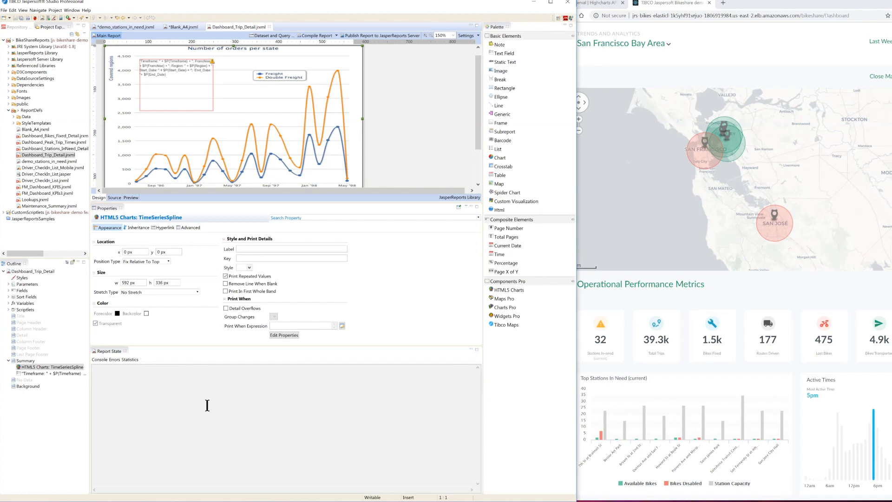
click(8, 284)
click(31, 406)
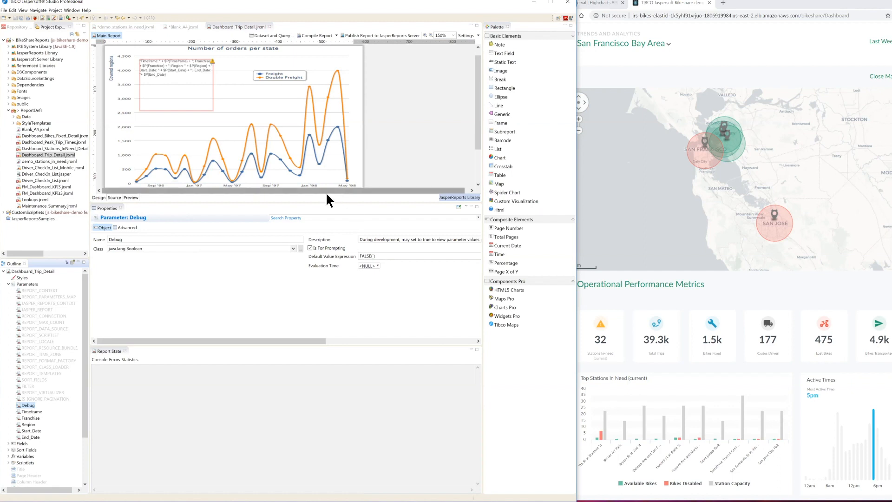
click(181, 103)
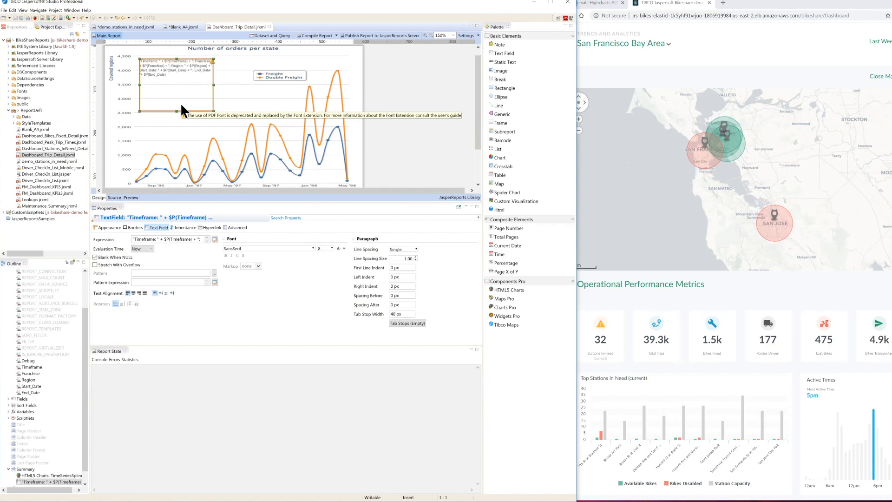
click(108, 228)
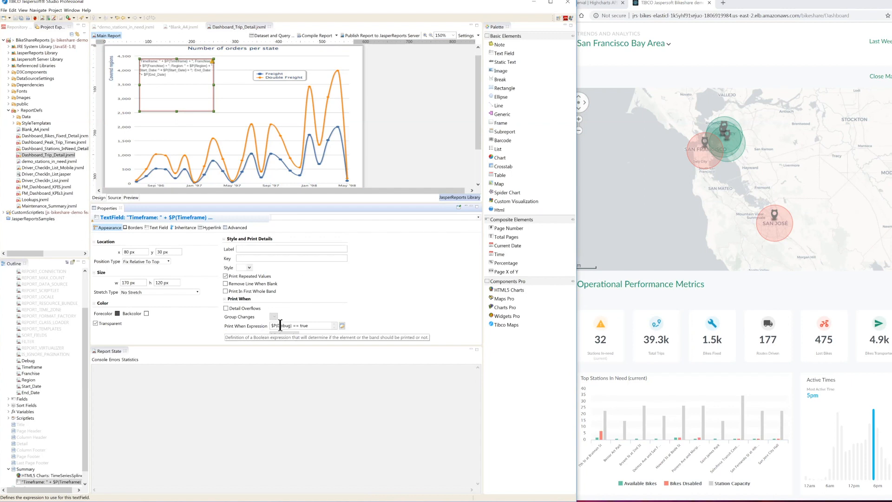
drag(271, 324, 293, 325)
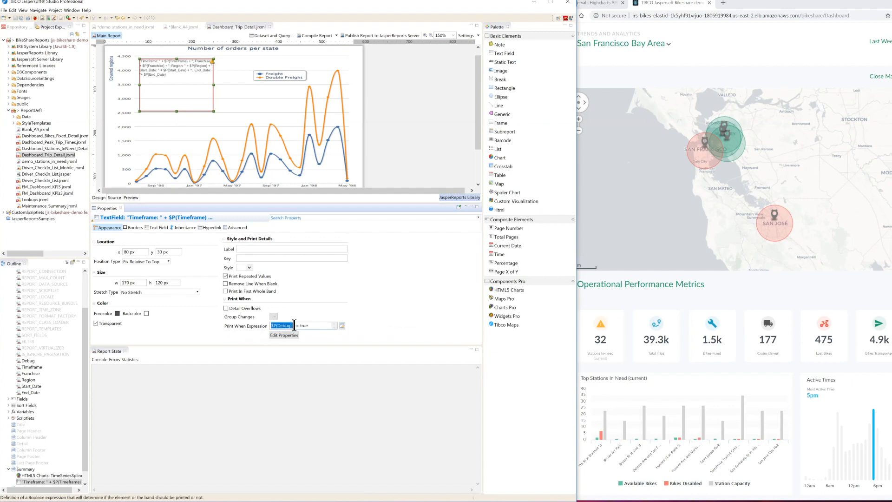
click(306, 325)
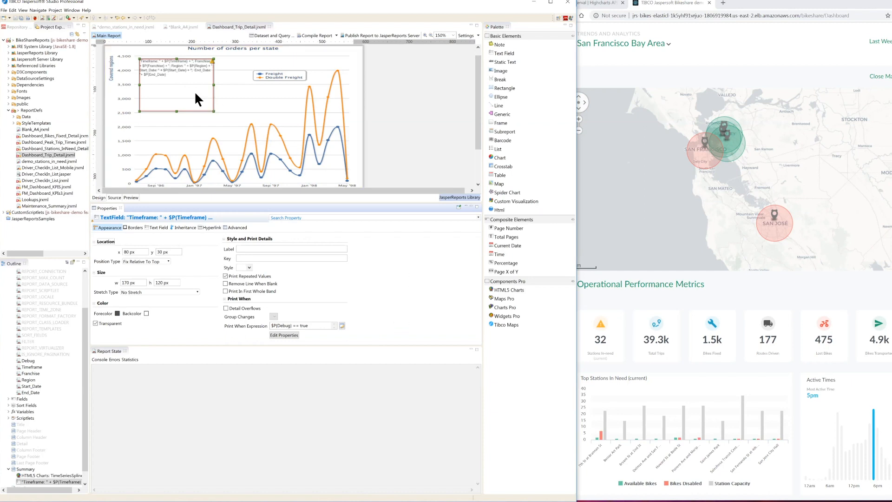
Step: Save the parameter text field as a composite element named "Debug Element" in the Composite Elements group
mouse_move(194, 91)
right_click(181, 99)
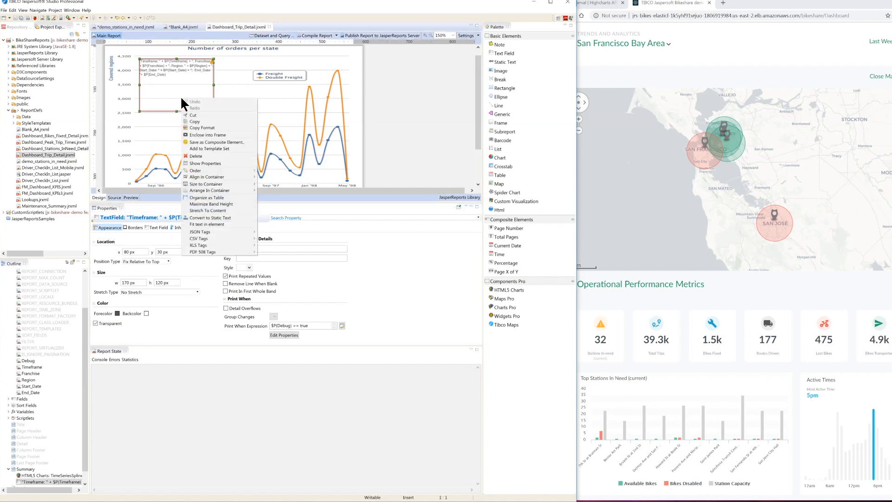
click(198, 142)
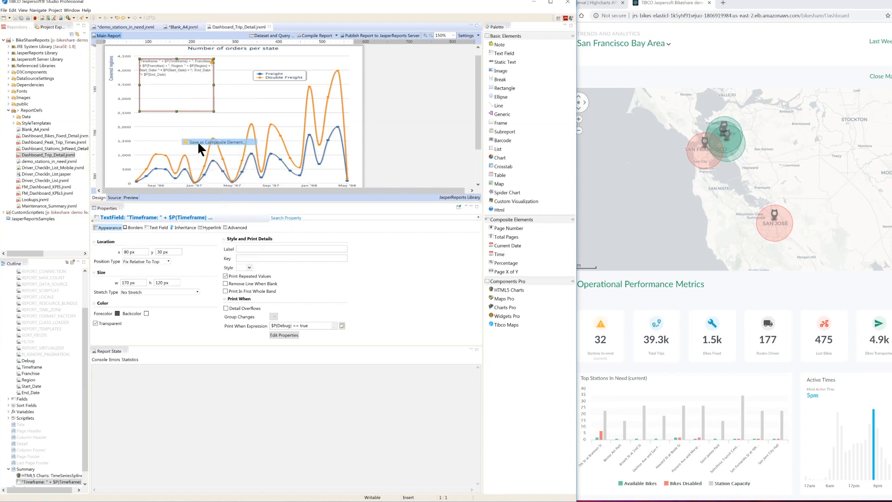
drag(263, 211, 206, 206)
text(Debug Eleme)
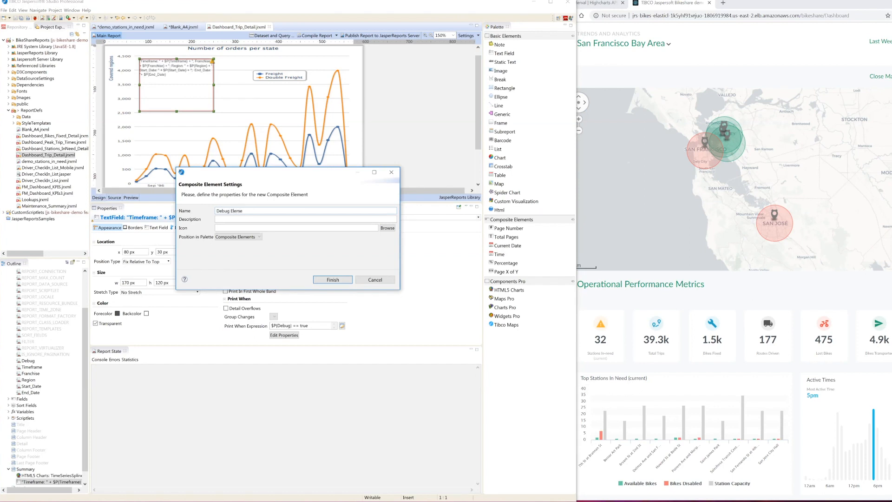
text(nt)
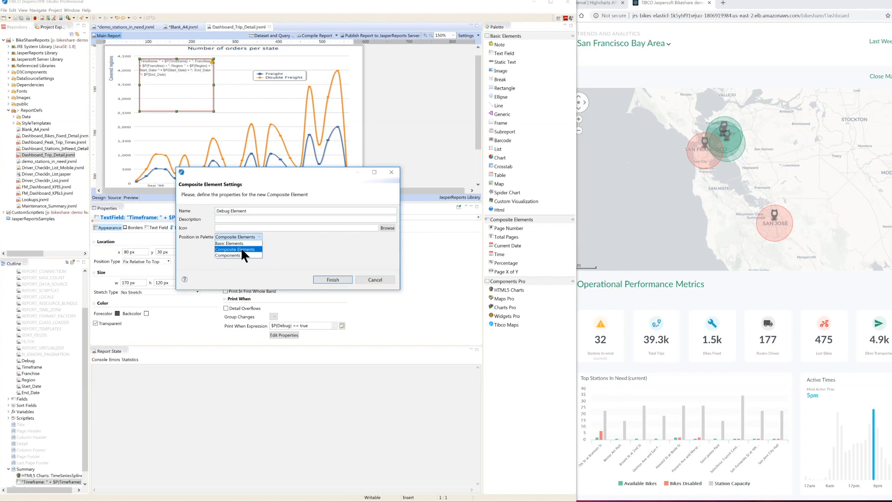
click(241, 249)
click(344, 278)
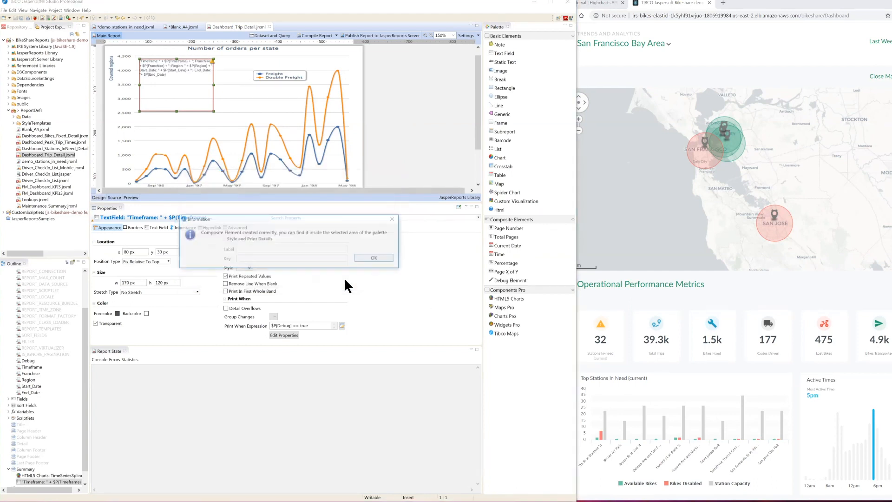
click(374, 257)
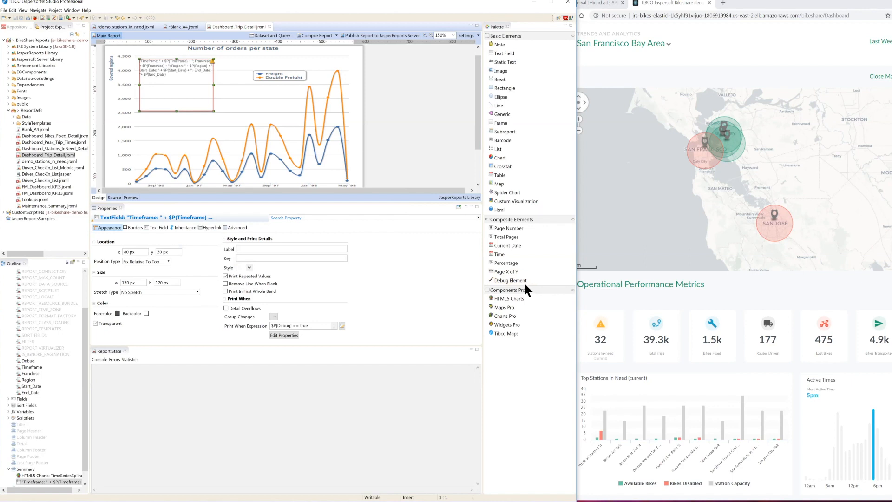
mouse_move(518, 280)
mouse_down()
mouse_move(377, 185)
mouse_move(276, 149)
mouse_move(257, 103)
mouse_move(436, 156)
mouse_move(508, 281)
mouse_up()
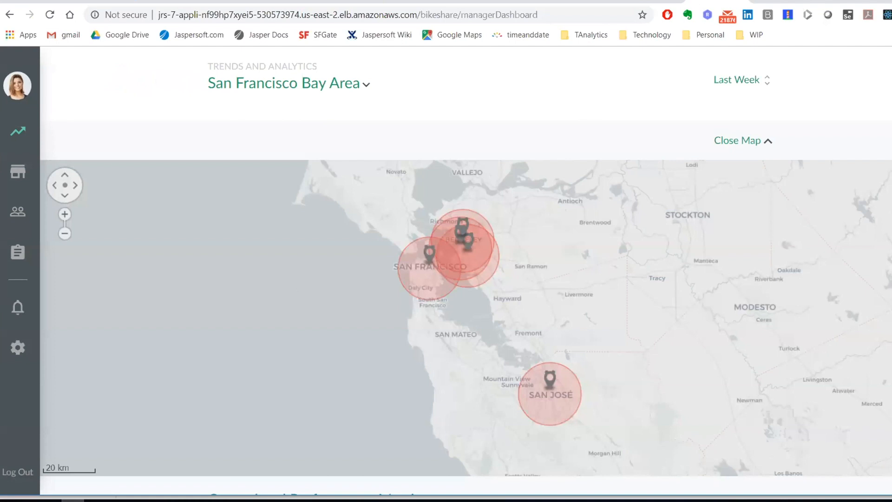
Step: Show the details of the Hubbell St at 16th St station on the manager dashboard's San Francisco map
scroll(385, 133, down, 1)
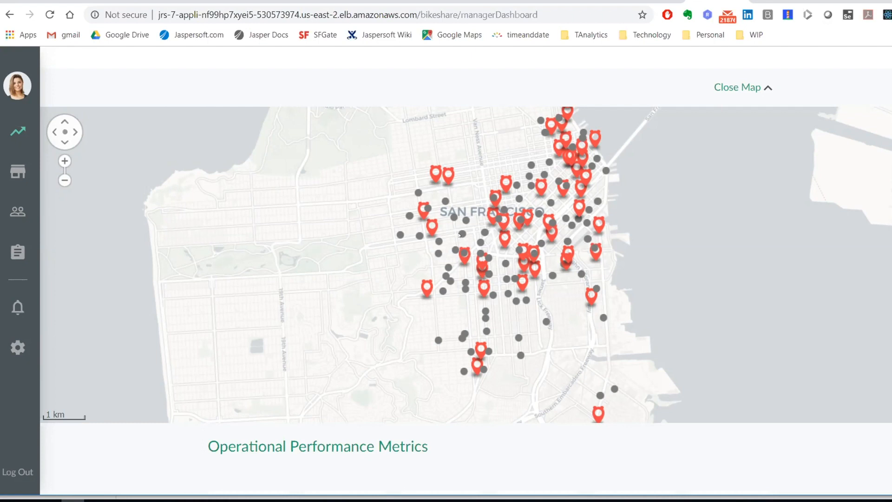
click(569, 251)
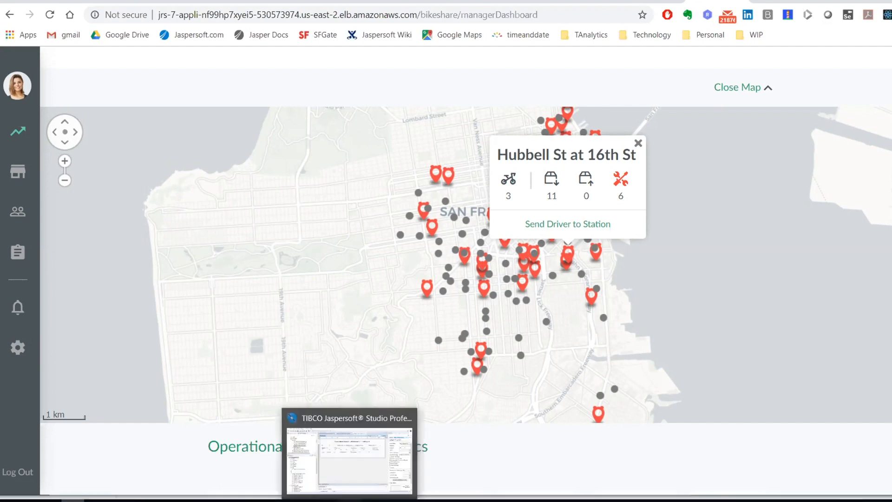
Step: Switch to Jaspersoft Studio and view FranchiseStatusData.jrxml, first its JSON Metadata preview and then its report design
click(350, 500)
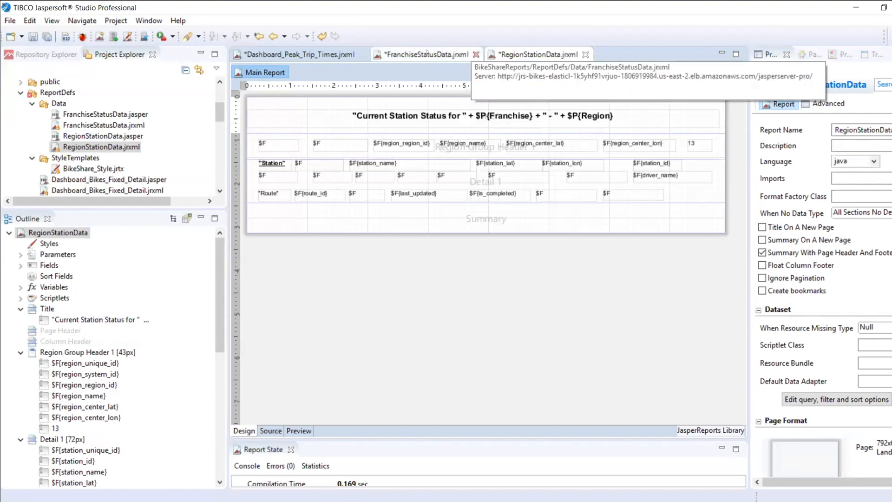
click(405, 54)
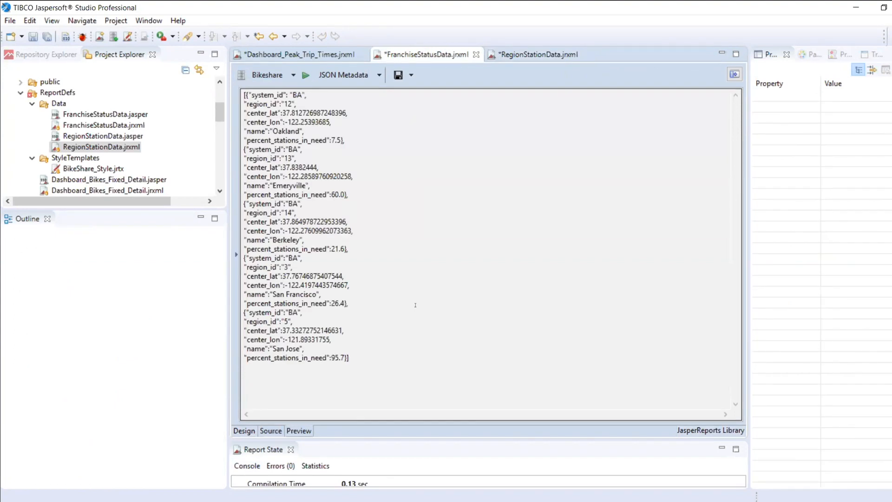
click(243, 430)
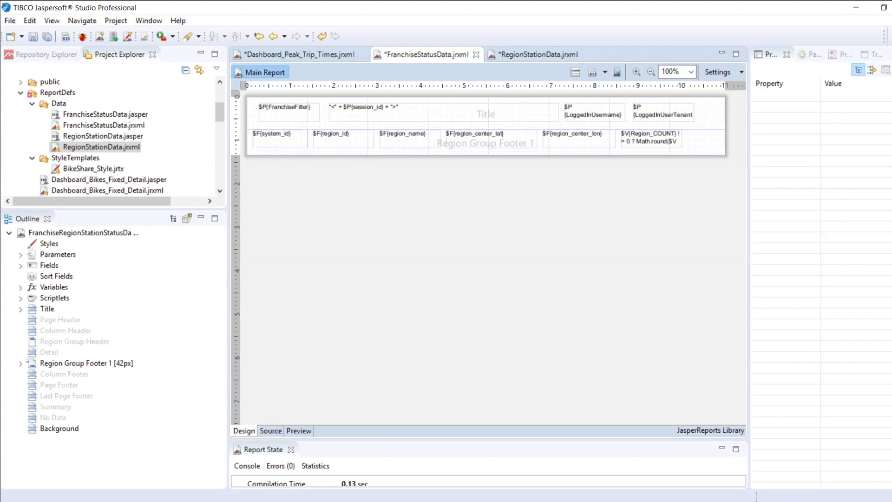
Step: Inspect the text fields in Region Group Footer 1 and the expression of the field that calculates the stations-in-need percentage
click(19, 364)
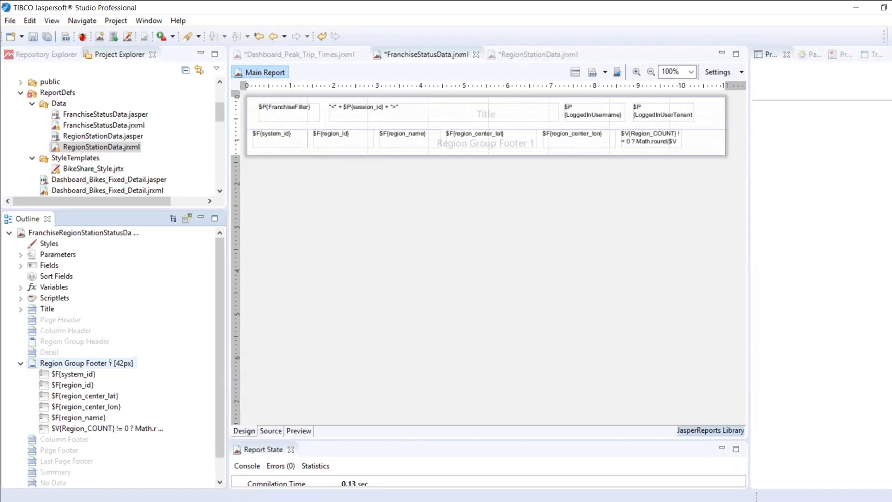
click(20, 364)
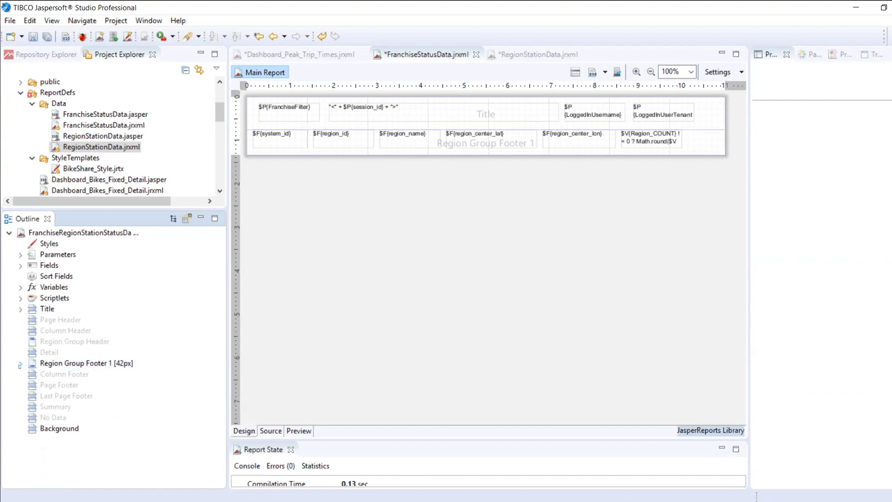
click(20, 364)
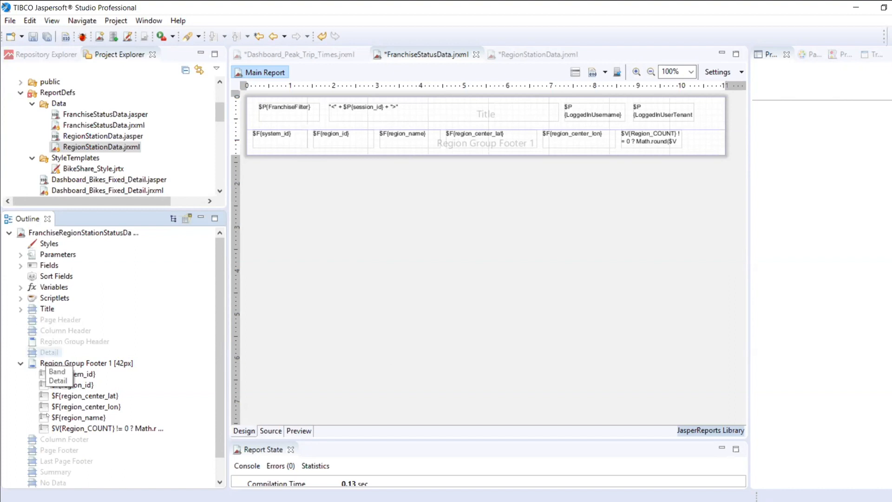
click(575, 73)
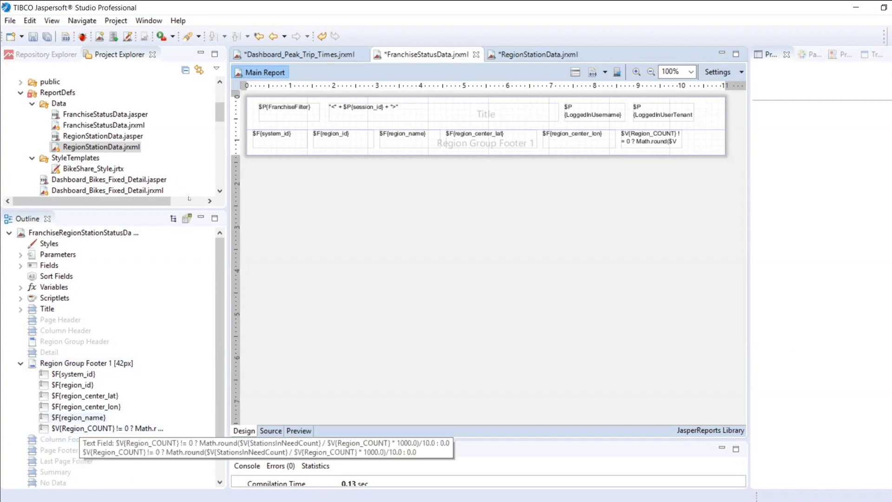
click(268, 142)
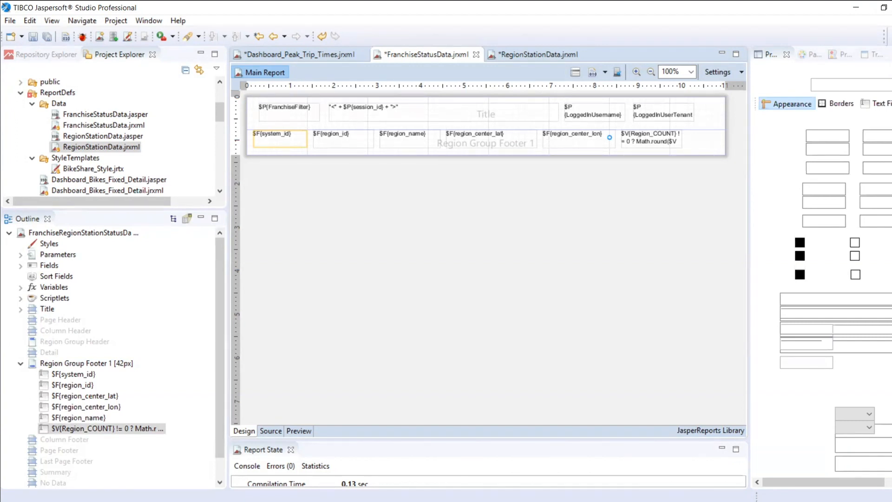
double_click(638, 138)
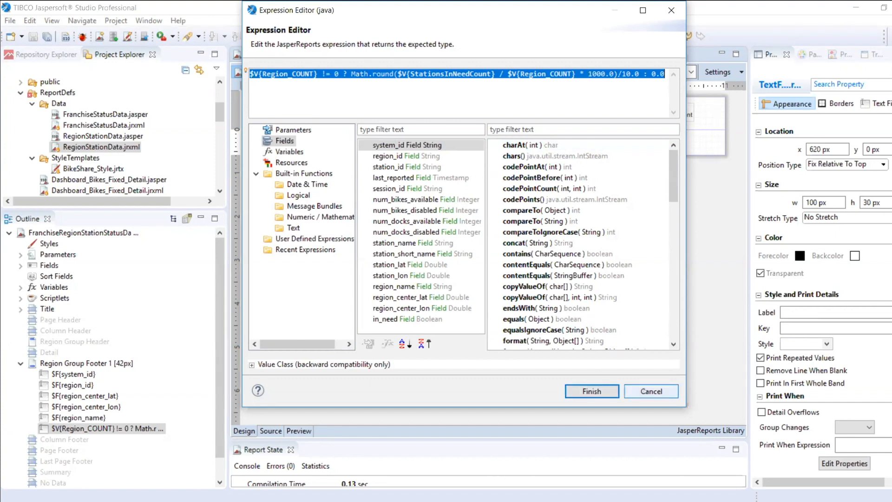
click(644, 391)
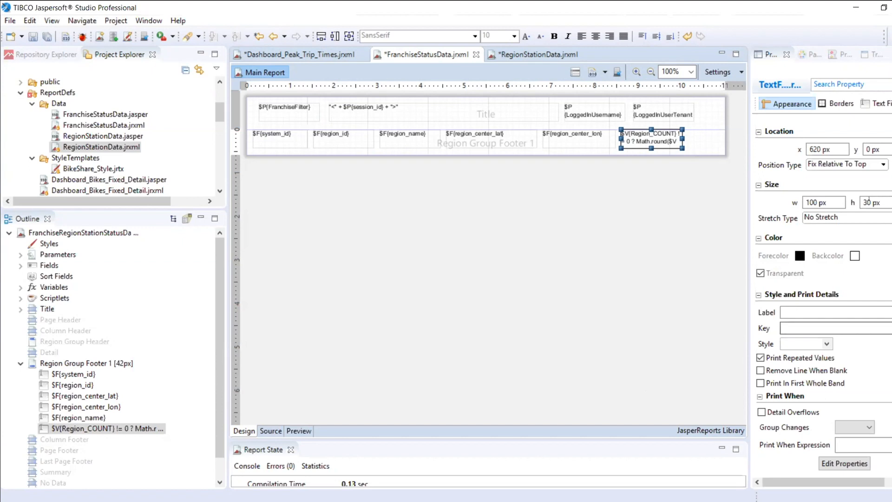
Step: Inspect the JSON Metadata Path properties of the $F{system_id} text field in the region group footer, leaving them unedited
click(809, 54)
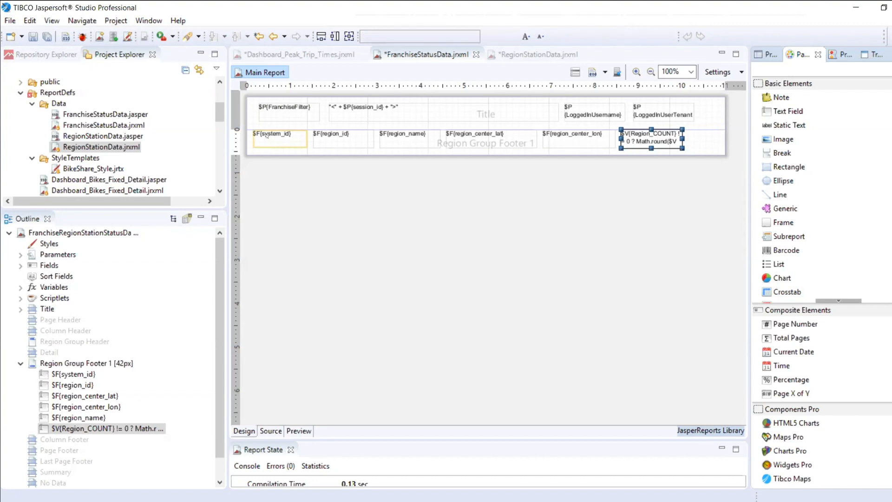
click(267, 135)
right_click(267, 136)
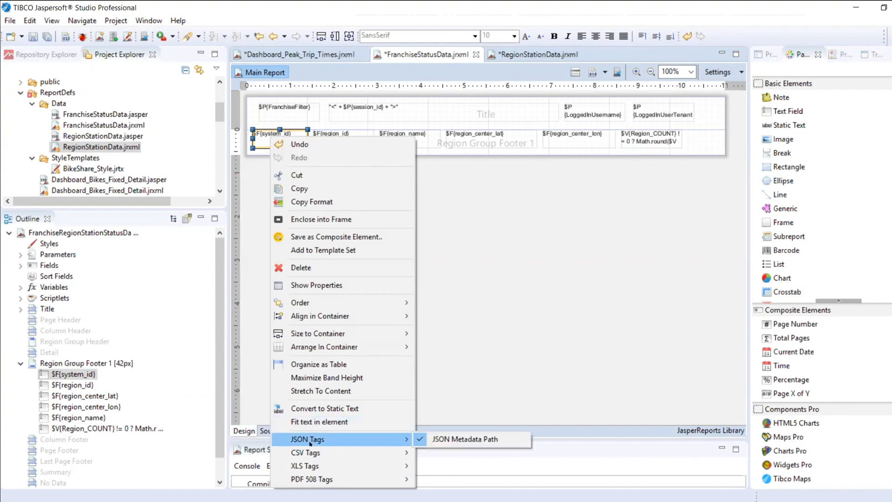
mouse_move(319, 443)
click(441, 443)
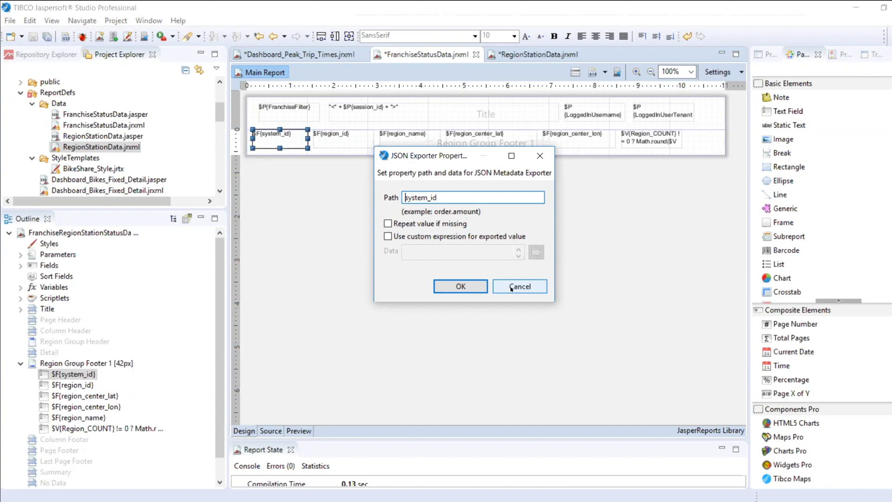
click(512, 287)
Step: Preview the FranchiseStatusData report as HTML to compare it with the JSON output, and return the preview format to JSON Metadata
click(297, 431)
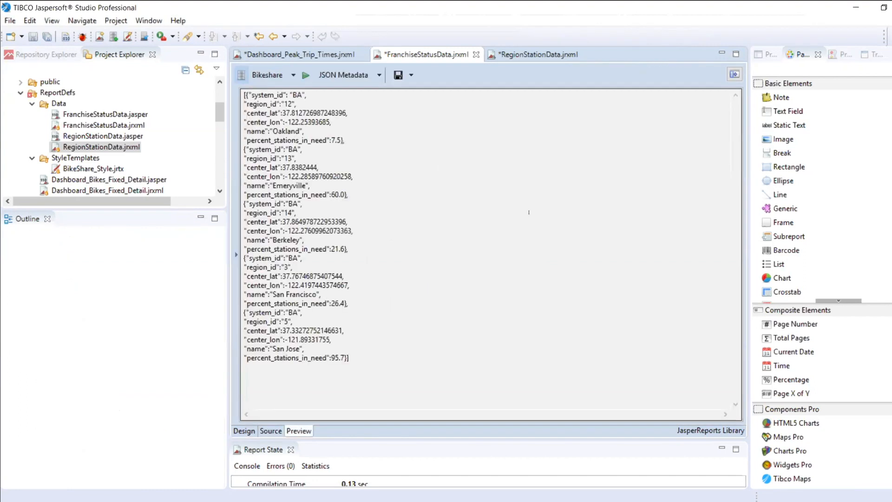
click(380, 75)
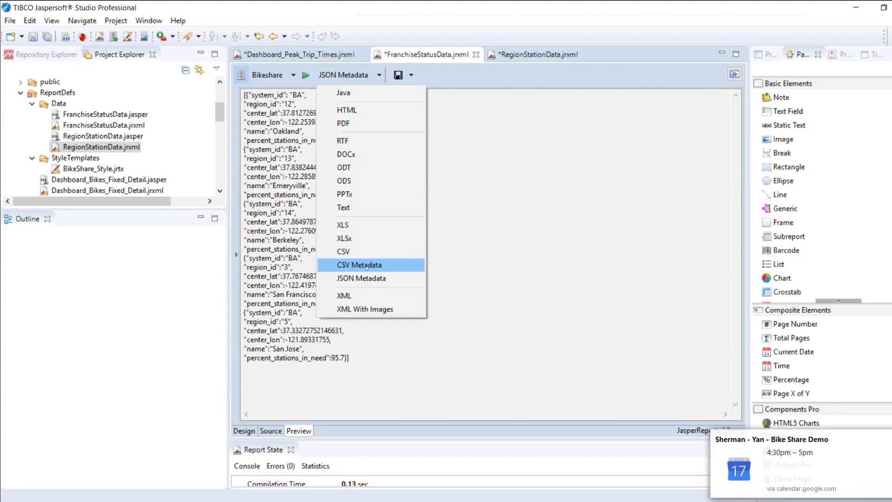
click(467, 267)
click(379, 74)
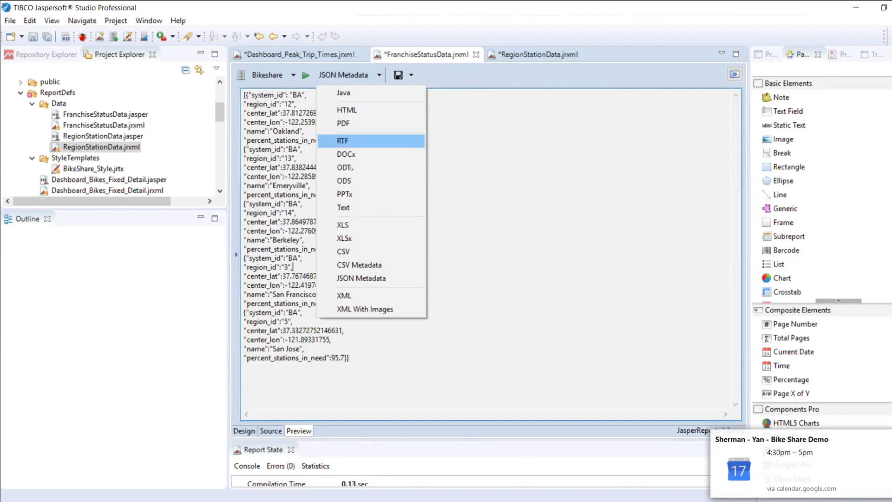
click(352, 110)
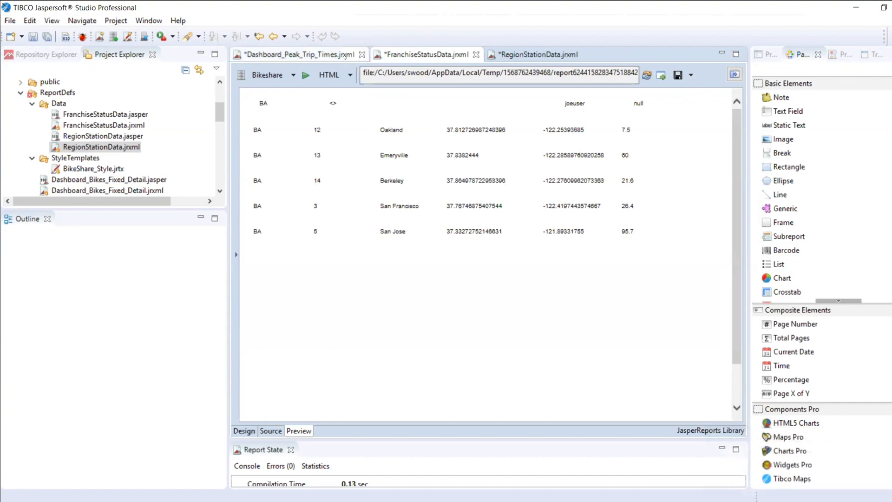
click(350, 75)
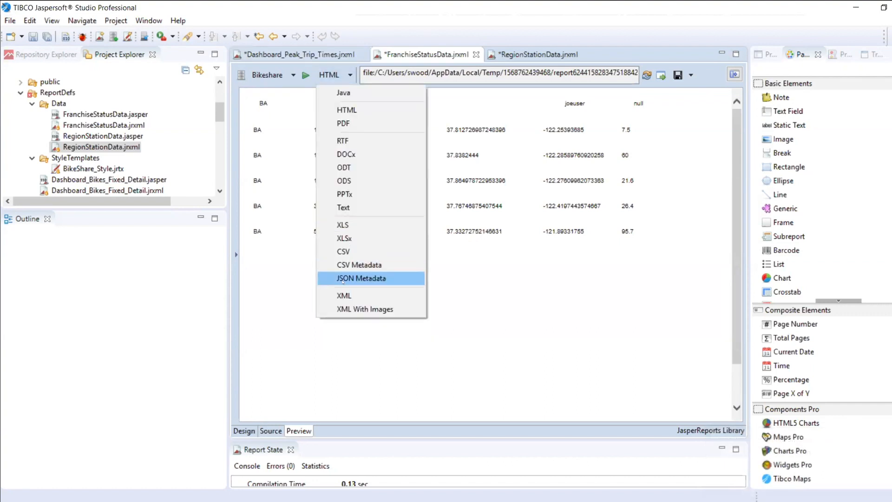
click(361, 278)
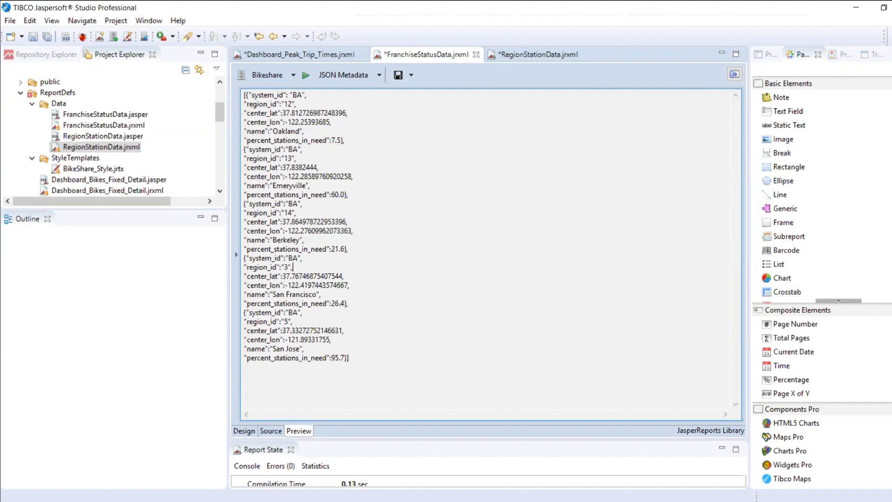
Step: Switch to the TIBCO Jaspersoft Bikeshare demonstration in Google Chrome
mouse_move(79, 501)
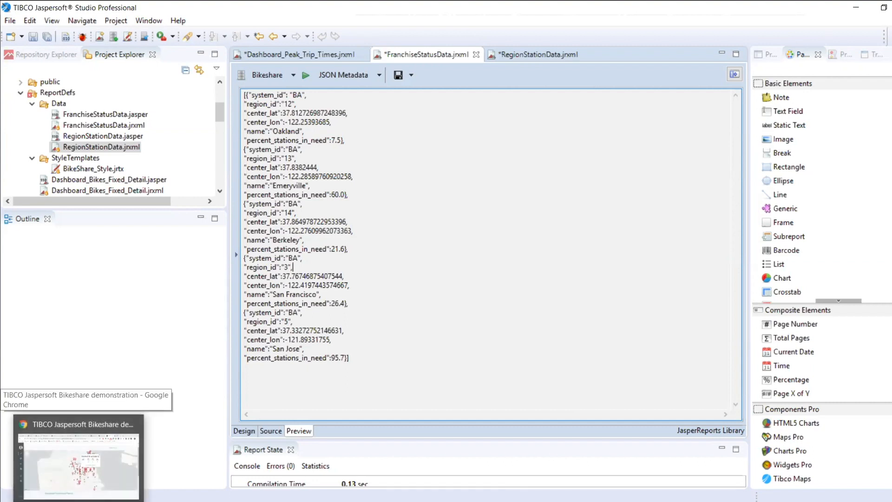